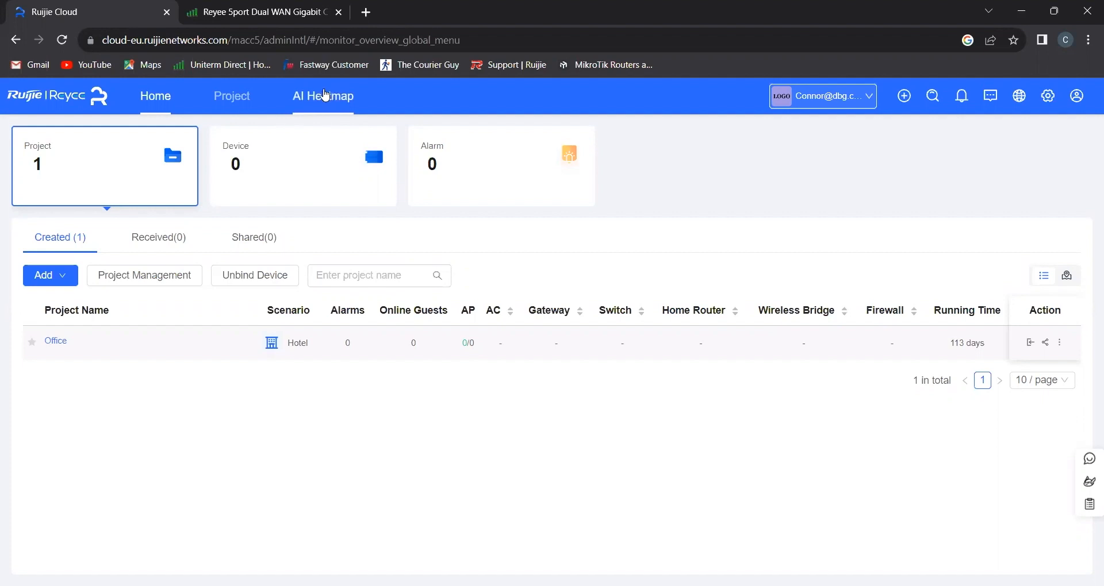
Step: Open the AI Heatmap design tool and look over its Home Wi-Fi products
{"action": "left_click", "coordinate": [322, 96]}
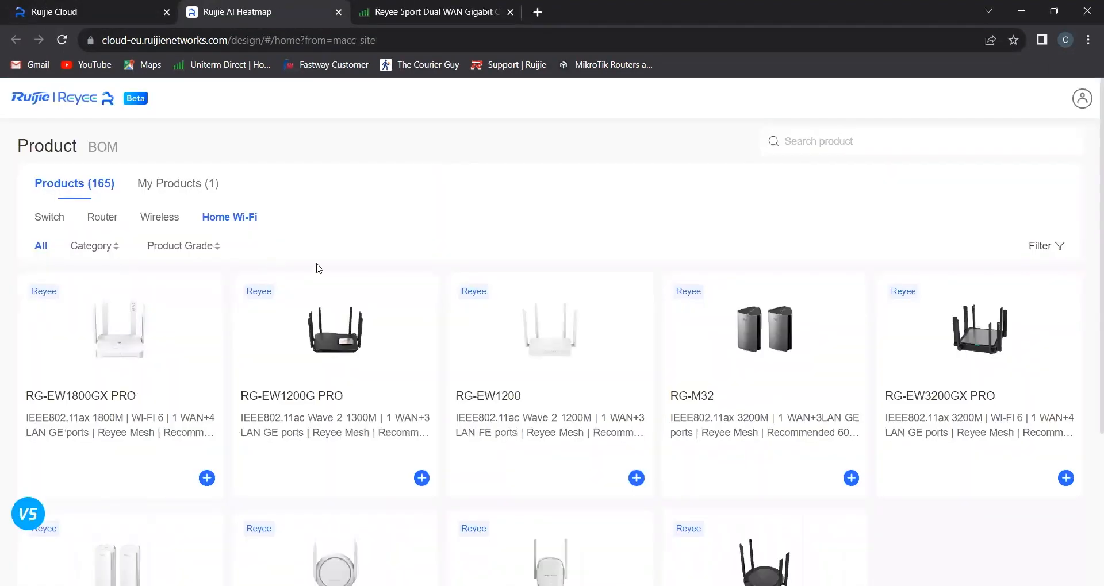
{"action": "scroll", "coordinate": [319, 270], "scroll_direction": "down", "scroll_amount": 1}
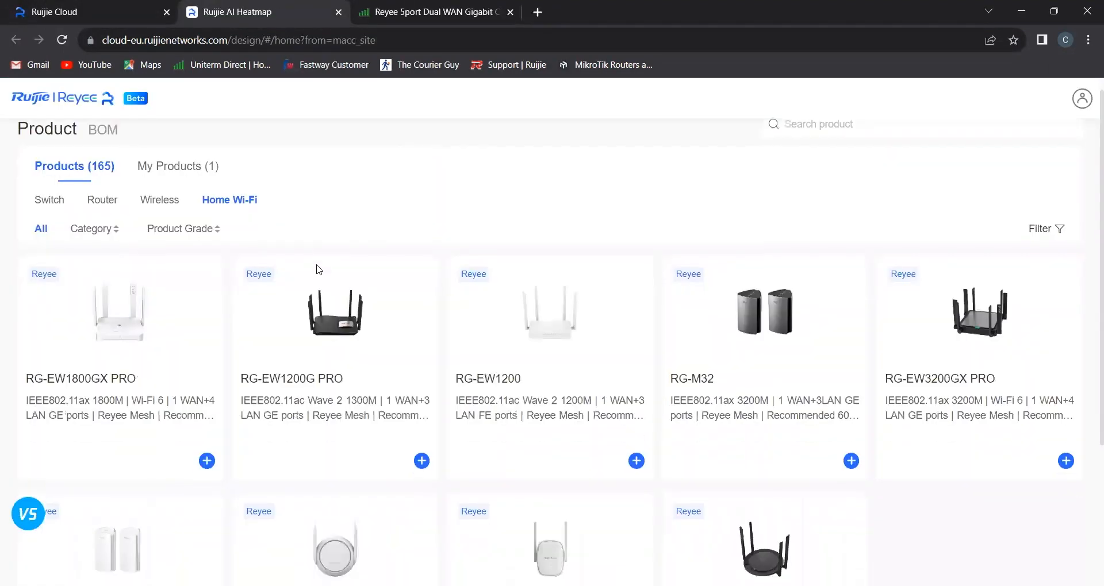
{"action": "scroll", "coordinate": [319, 270], "scroll_direction": "down", "scroll_amount": 3}
{"action": "scroll", "coordinate": [318, 271], "scroll_direction": "up", "scroll_amount": 4}
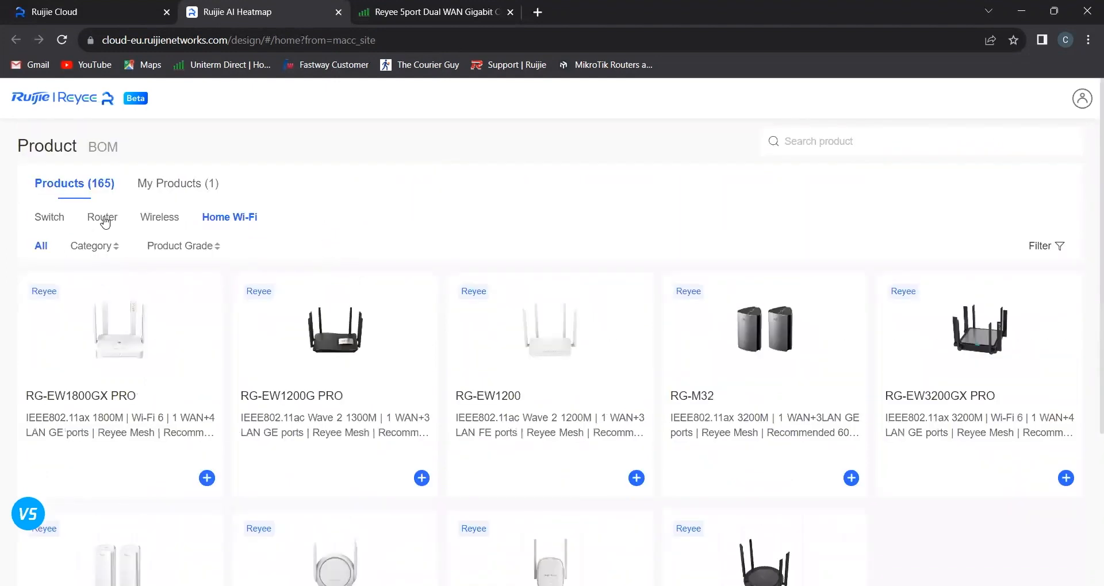
Step: Find the RG-ES218GC-P among the switch products and add one to the selection
{"action": "left_click", "coordinate": [58, 222]}
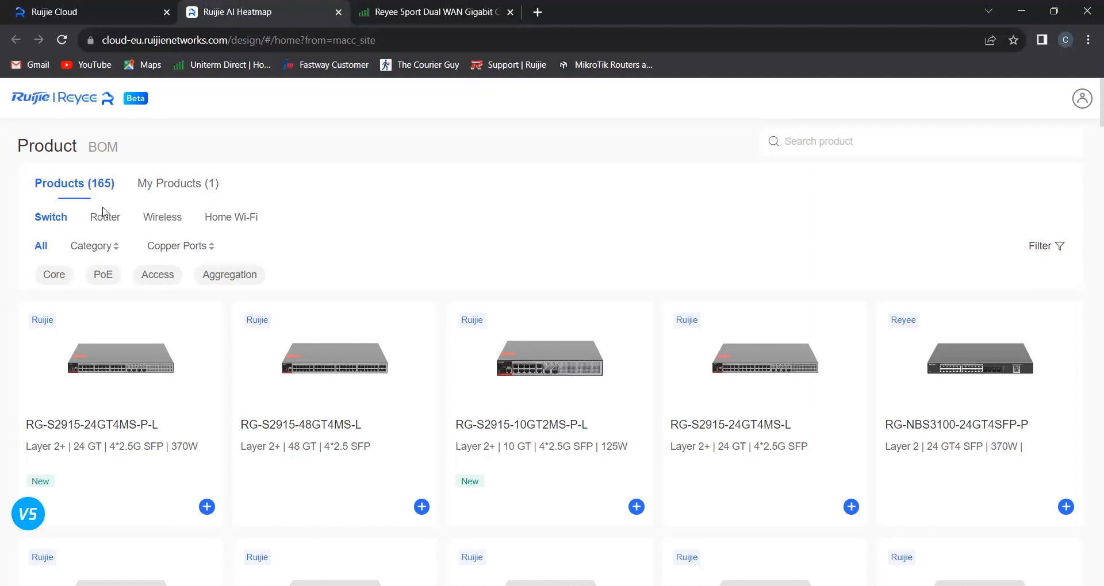
{"action": "scroll", "coordinate": [492, 275], "scroll_direction": "down", "scroll_amount": 7}
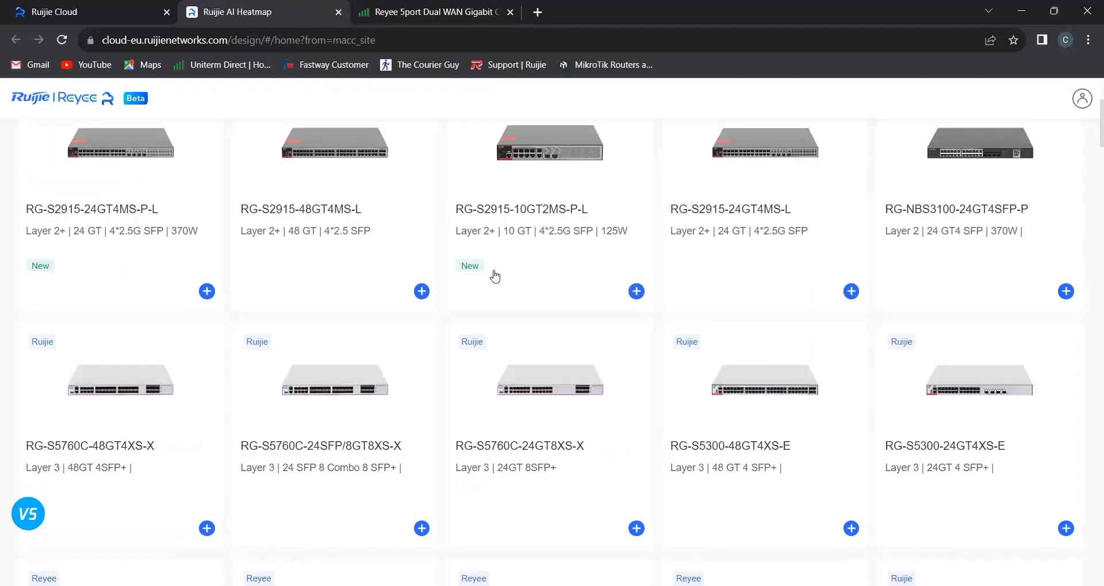
{"action": "scroll", "coordinate": [592, 272], "scroll_direction": "down", "scroll_amount": 3}
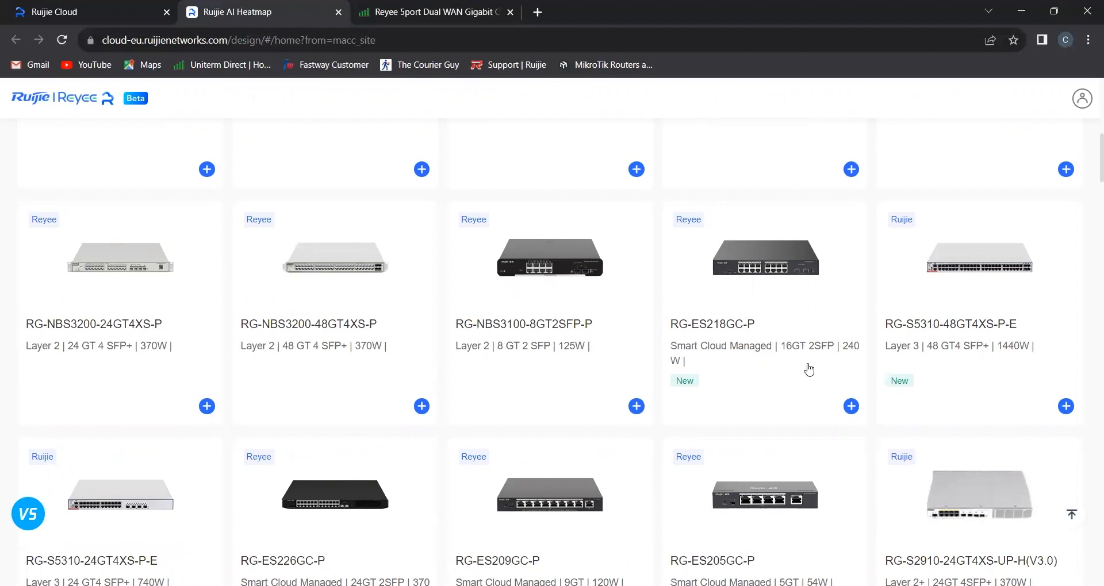
{"action": "left_click", "coordinate": [850, 407]}
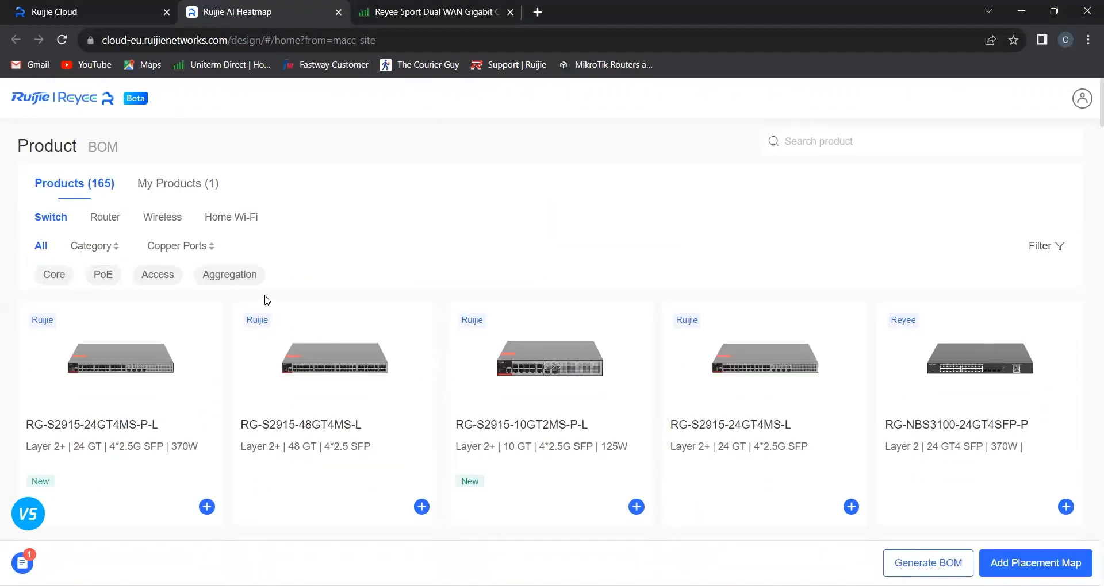
Step: Show the router products in the catalogue
{"action": "left_click", "coordinate": [112, 221]}
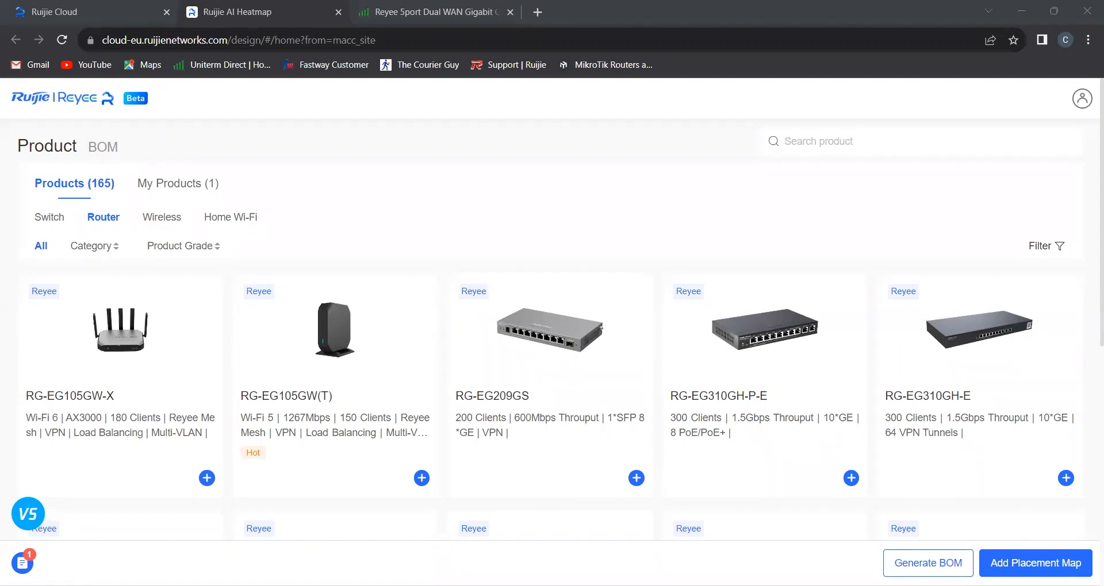
{"action": "left_click", "coordinate": [140, 122]}
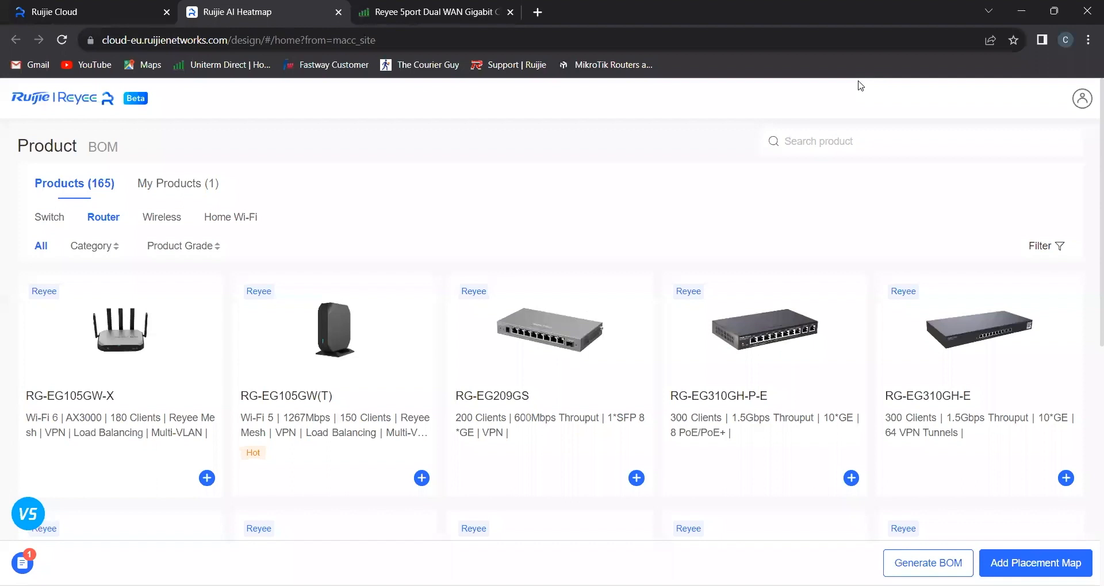
Step: Switch to the shop page of the RG-EG105G-V2 and examine its port layout and key specifications, including the recommended bandwidth
{"action": "key", "text": "ctrl+Tab"}
{"action": "scroll", "coordinate": [492, 230], "scroll_direction": "down", "scroll_amount": 2}
{"action": "scroll", "coordinate": [490, 225], "scroll_direction": "down", "scroll_amount": 5}
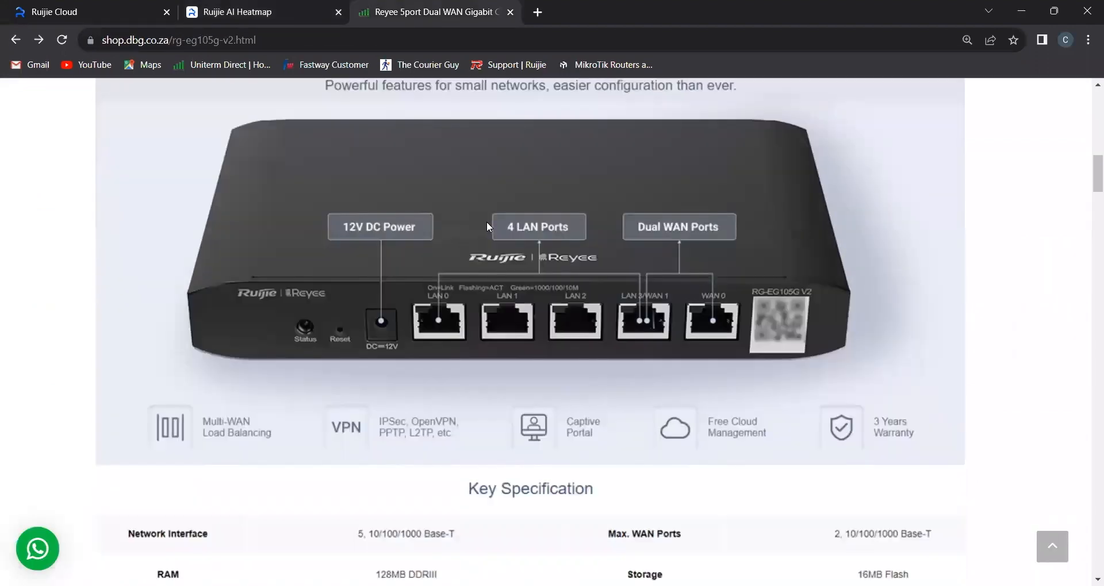
{"action": "scroll", "coordinate": [483, 221], "scroll_direction": "up", "scroll_amount": 5}
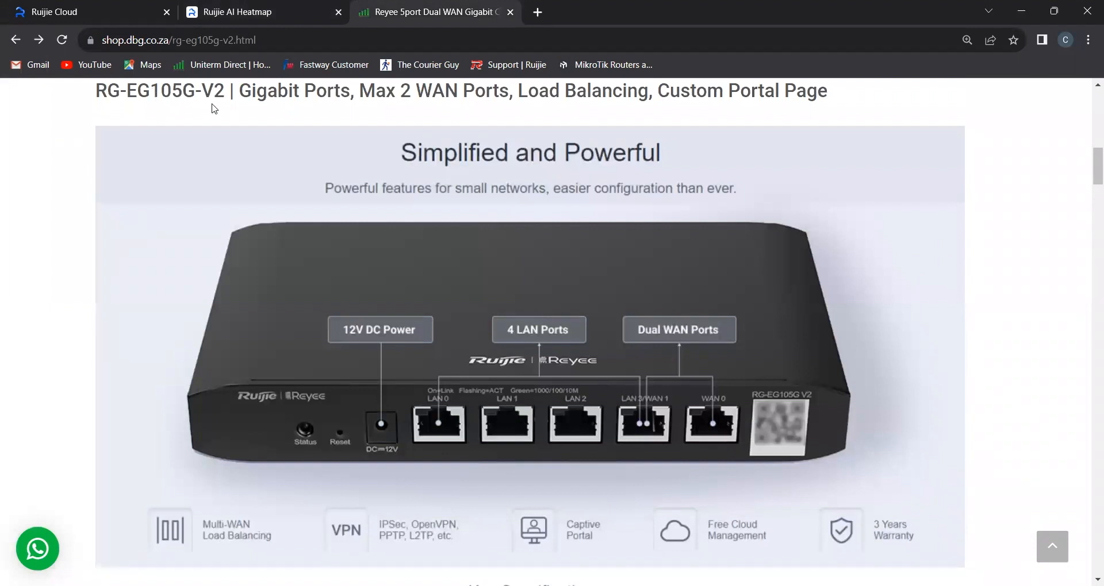
{"action": "scroll", "coordinate": [480, 244], "scroll_direction": "down", "scroll_amount": 3}
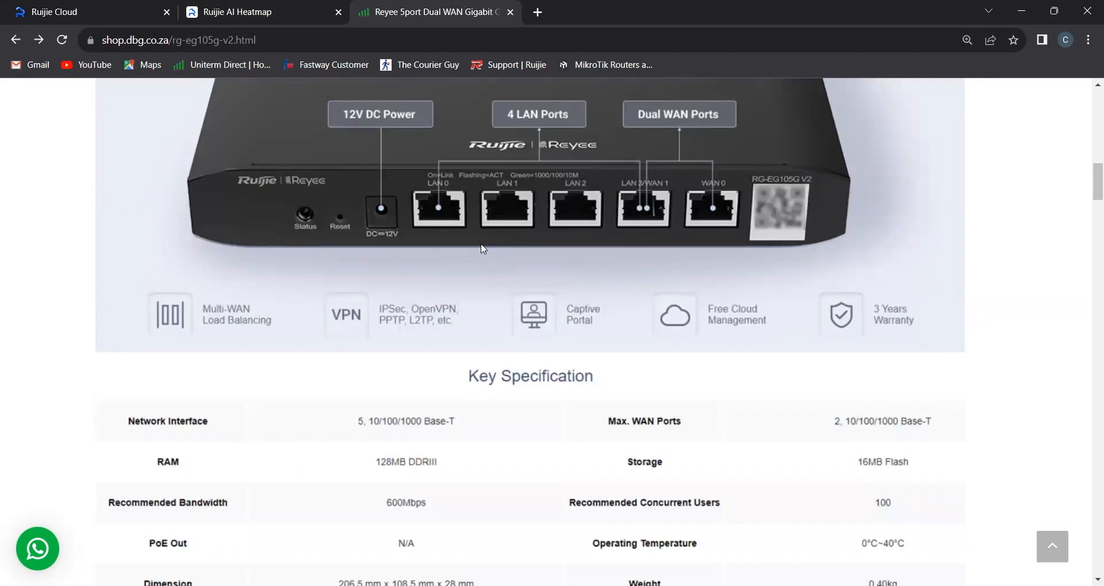
{"action": "scroll", "coordinate": [482, 249], "scroll_direction": "down", "scroll_amount": 2}
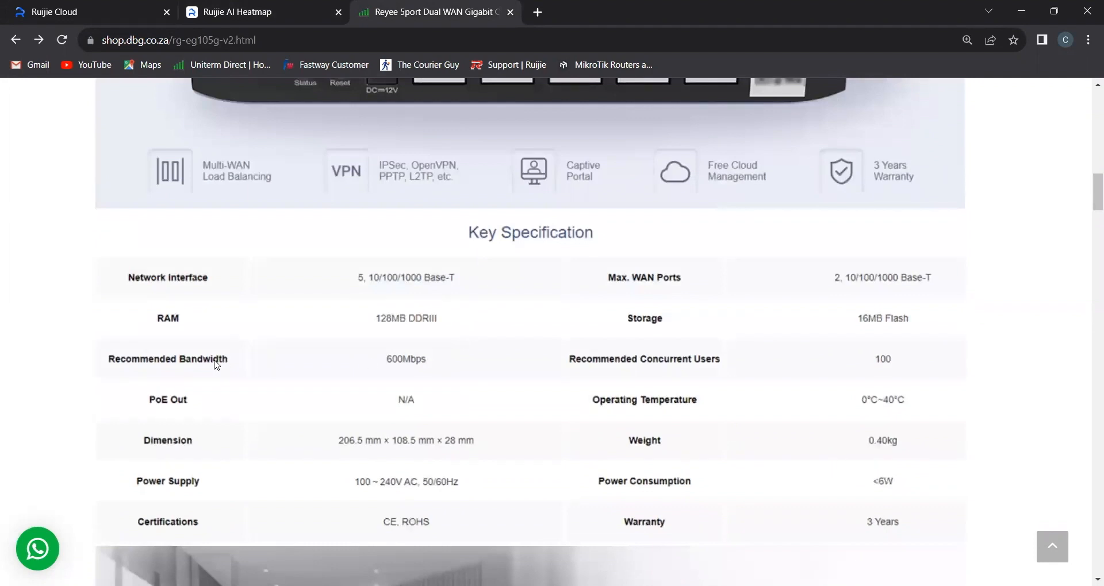
{"action": "left_click_drag", "start_coordinate": [391, 361], "coordinate": [407, 356]}
{"action": "scroll", "coordinate": [488, 345], "scroll_direction": "down", "scroll_amount": 3}
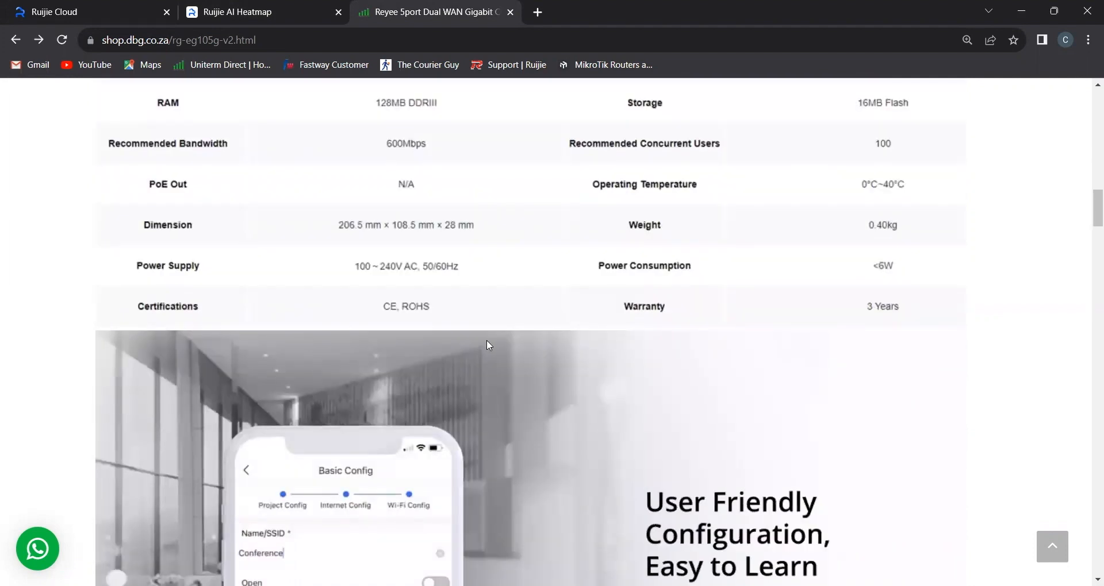
{"action": "scroll", "coordinate": [414, 256], "scroll_direction": "up", "scroll_amount": 2}
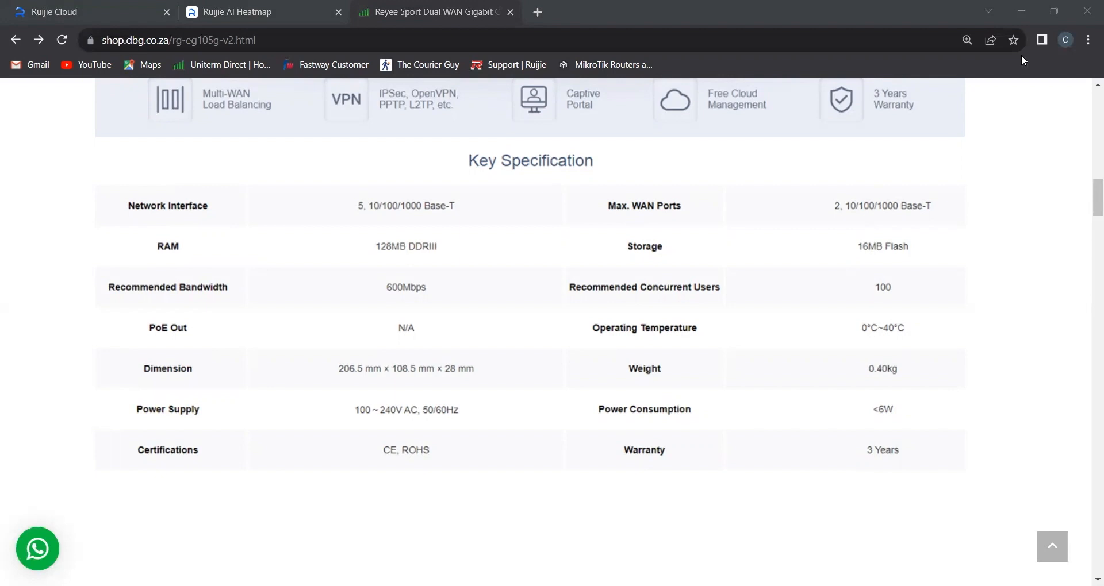
Step: Return to the AI Heatmap catalogue and add one RG-EG105GW-X router to the selection
{"action": "key", "text": "ctrl+shift+Tab"}
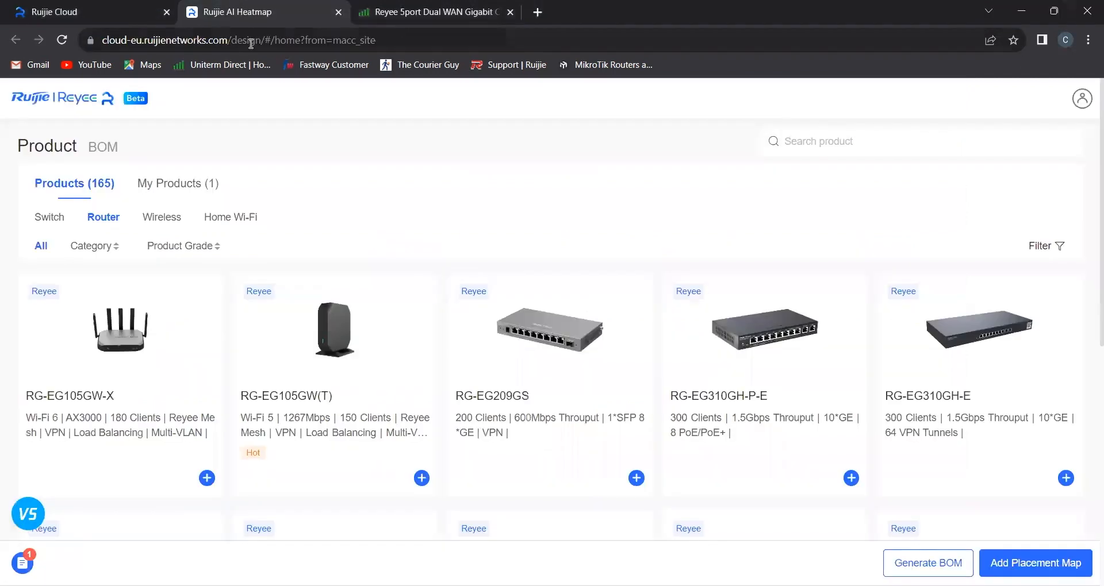
{"action": "scroll", "coordinate": [153, 276], "scroll_direction": "down", "scroll_amount": 1}
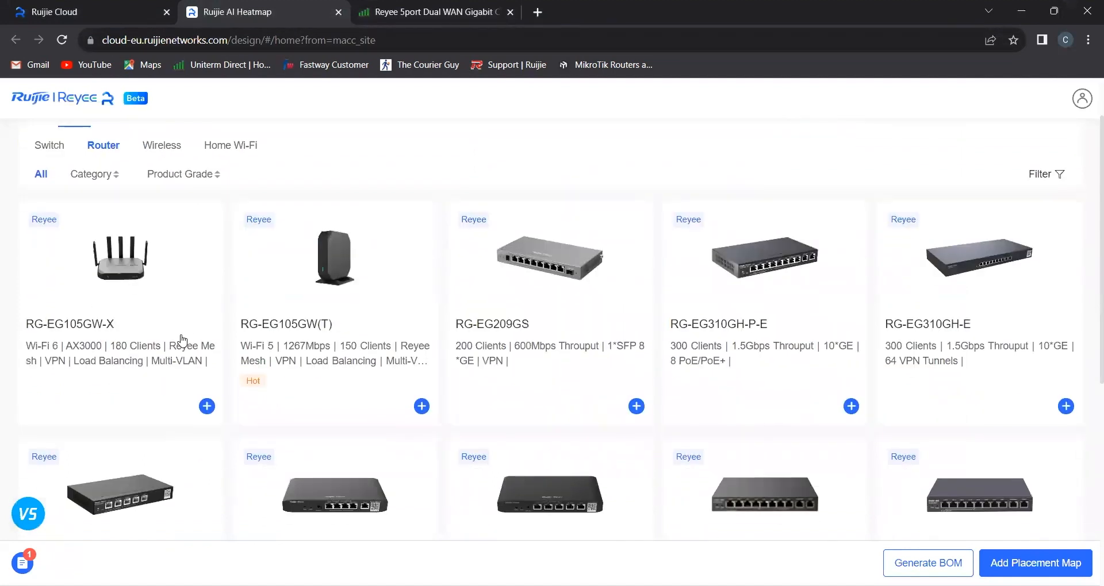
{"action": "left_click", "coordinate": [207, 407]}
Step: Find the RG-RAP2200(E) access point among the wireless products and add two to the selection
{"action": "scroll", "coordinate": [261, 328], "scroll_direction": "up", "scroll_amount": 1}
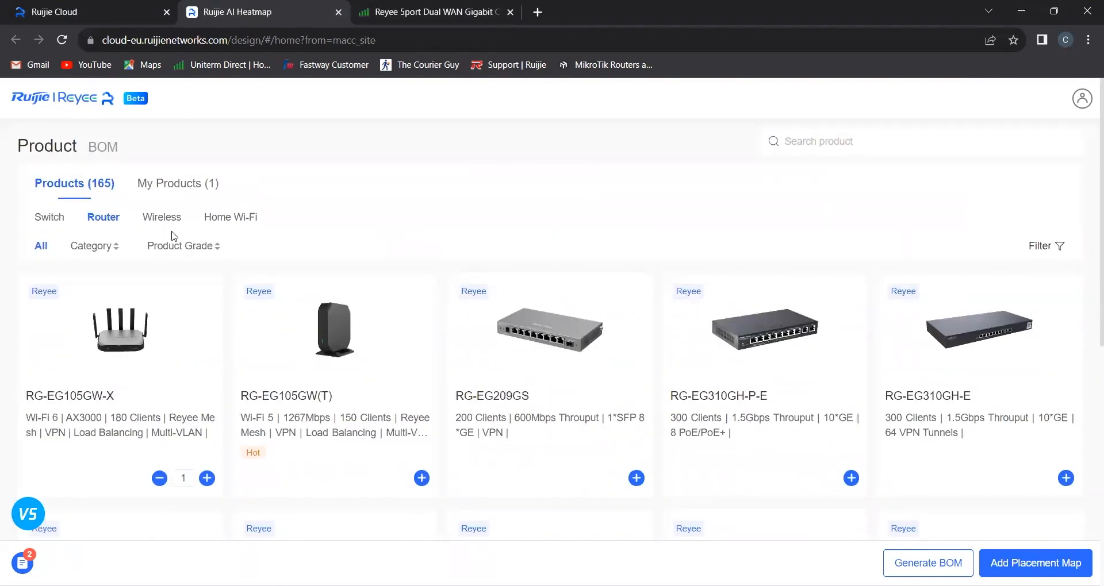
{"action": "left_click", "coordinate": [157, 223]}
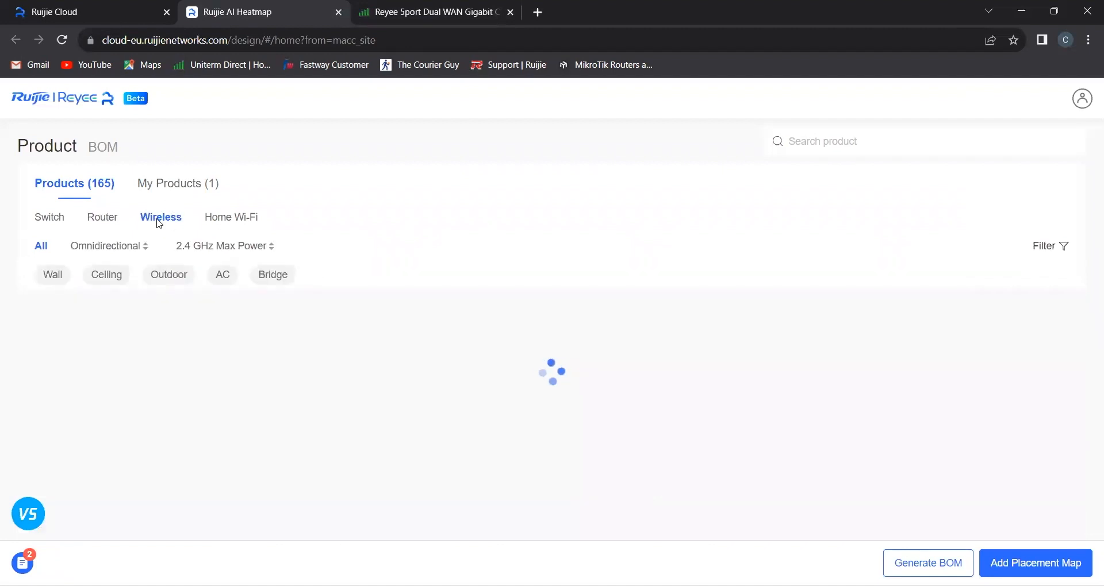
{"action": "scroll", "coordinate": [381, 230], "scroll_direction": "down", "scroll_amount": 2}
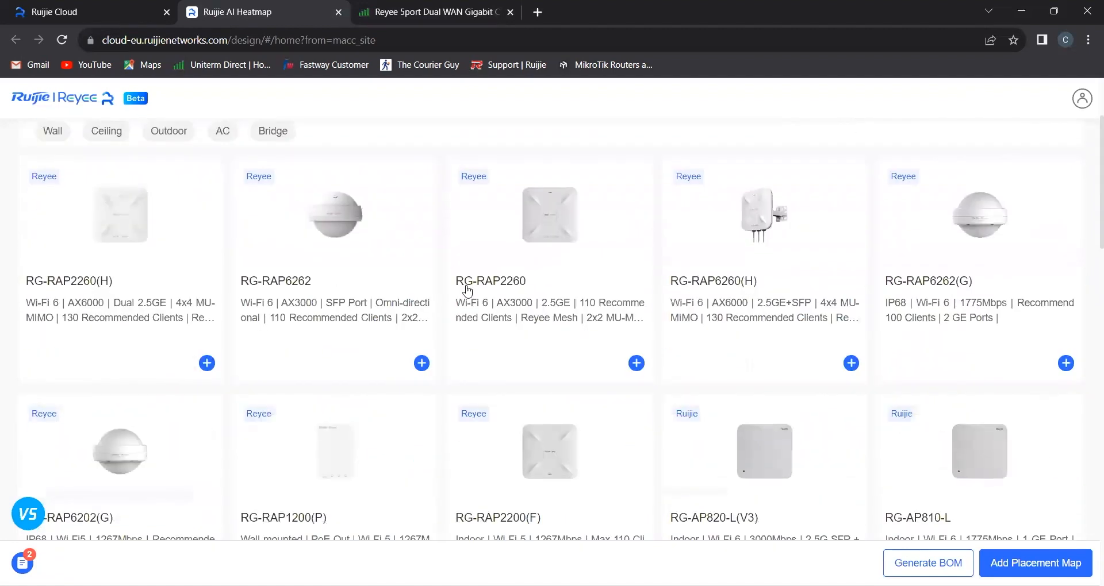
{"action": "scroll", "coordinate": [481, 290], "scroll_direction": "down", "scroll_amount": 4}
{"action": "scroll", "coordinate": [481, 290], "scroll_direction": "down", "scroll_amount": 3}
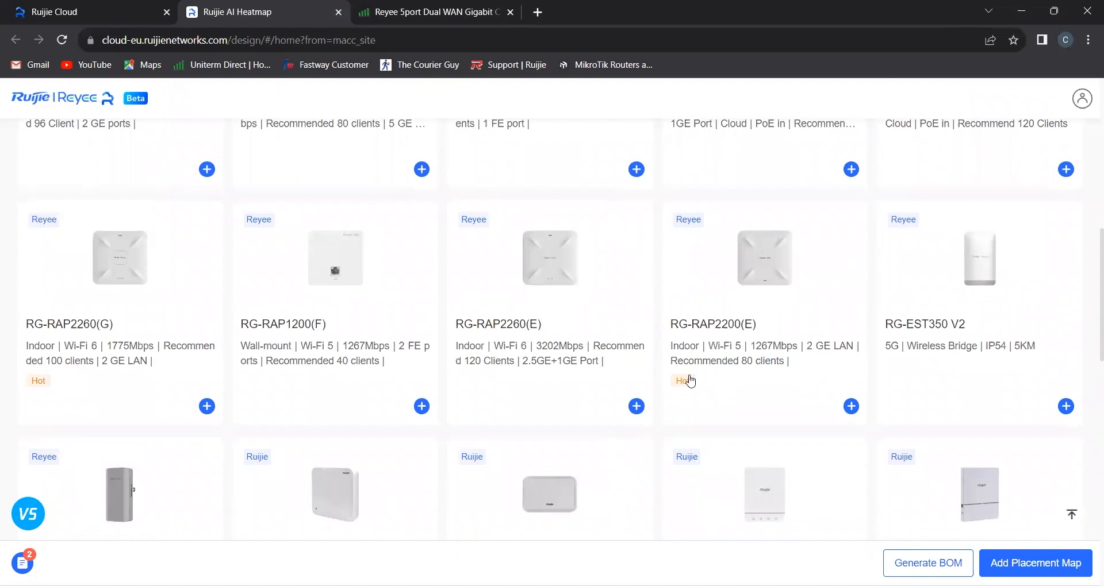
{"action": "left_click", "coordinate": [850, 406]}
{"action": "left_click", "coordinate": [850, 406]}
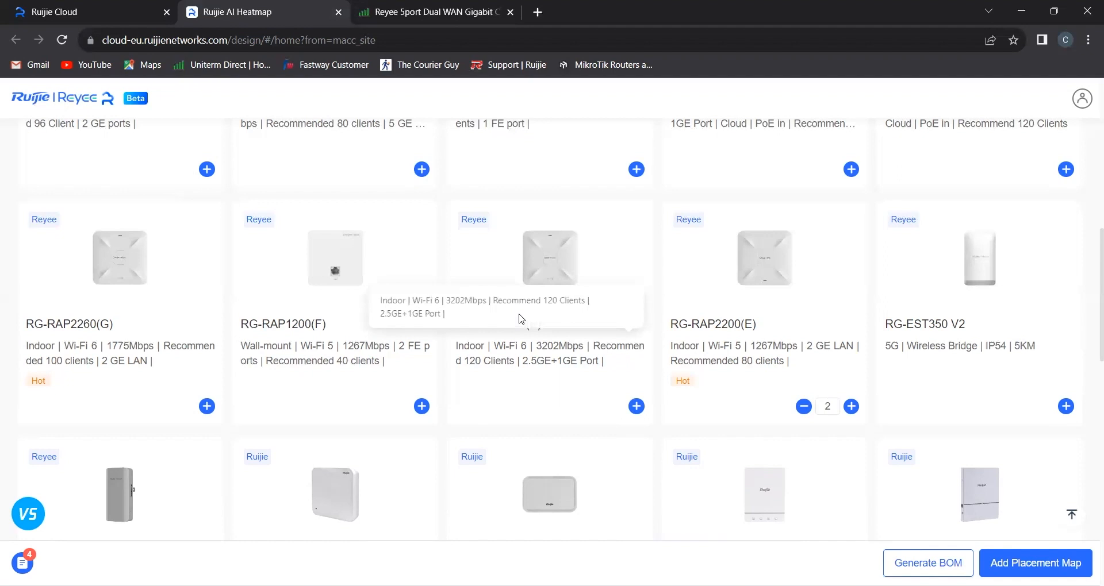
Step: Look over the remaining wireless products and show the custom products stored under My Products
{"action": "scroll", "coordinate": [425, 239], "scroll_direction": "down", "scroll_amount": 5}
{"action": "scroll", "coordinate": [425, 241], "scroll_direction": "up", "scroll_amount": 7}
{"action": "scroll", "coordinate": [425, 242], "scroll_direction": "up", "scroll_amount": 5}
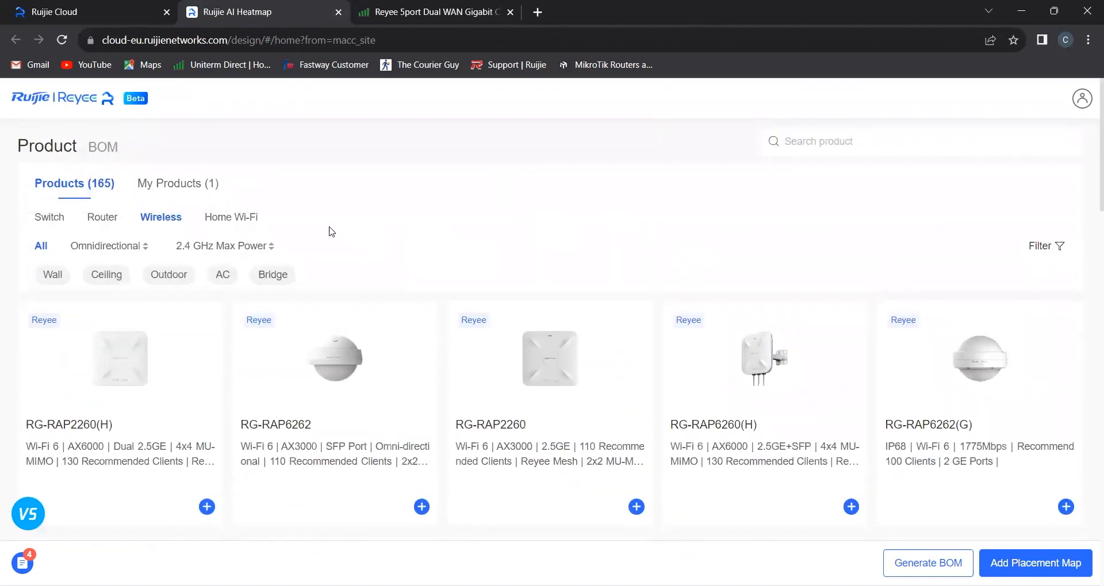
{"action": "left_click", "coordinate": [165, 184]}
{"action": "scroll", "coordinate": [169, 322], "scroll_direction": "down", "scroll_amount": 1}
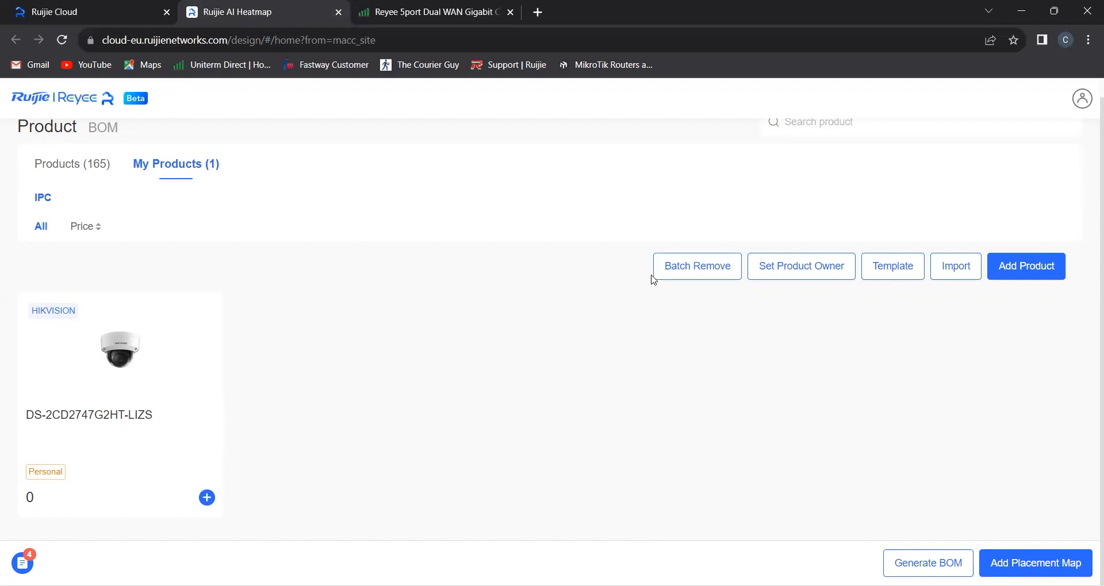
Step: Open a new custom product form, choose IPC as product type, examine its sales and camera fields, and leave without saving
{"action": "left_click", "coordinate": [1019, 265]}
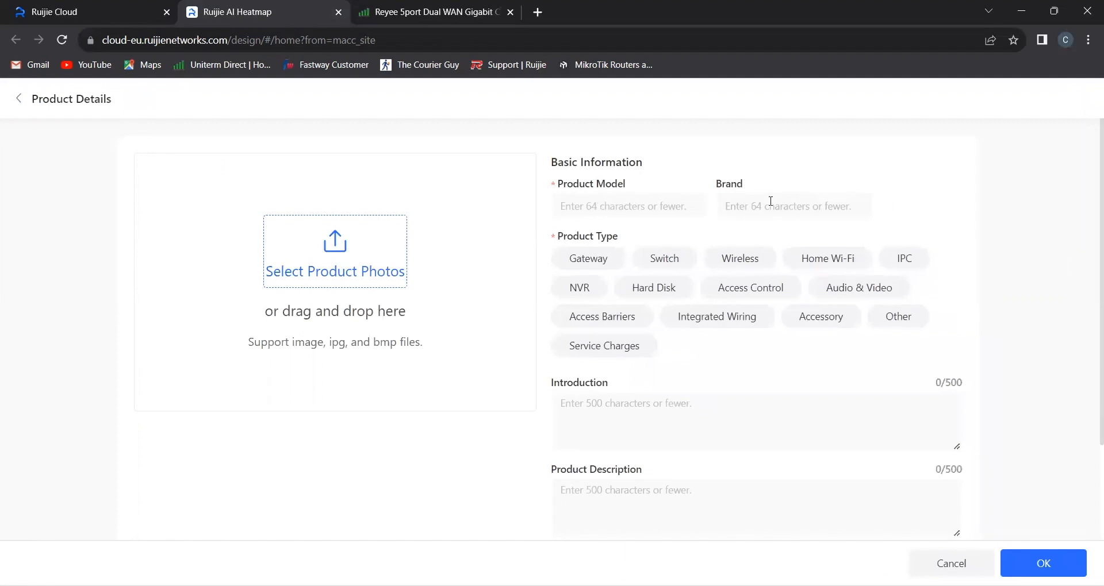
{"action": "scroll", "coordinate": [755, 247], "scroll_direction": "down", "scroll_amount": 1}
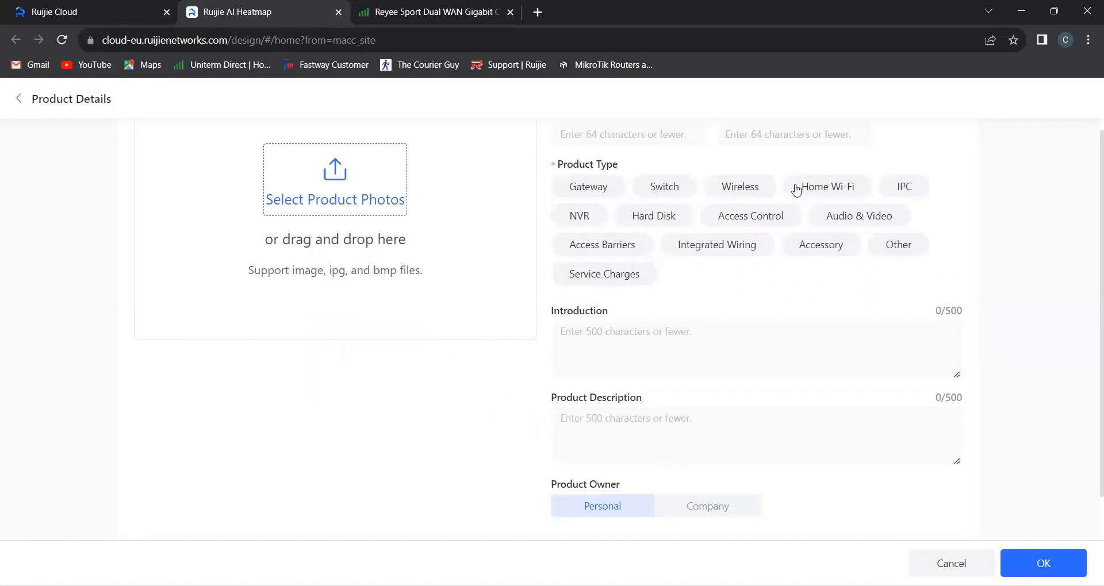
{"action": "scroll", "coordinate": [822, 211], "scroll_direction": "down", "scroll_amount": 1}
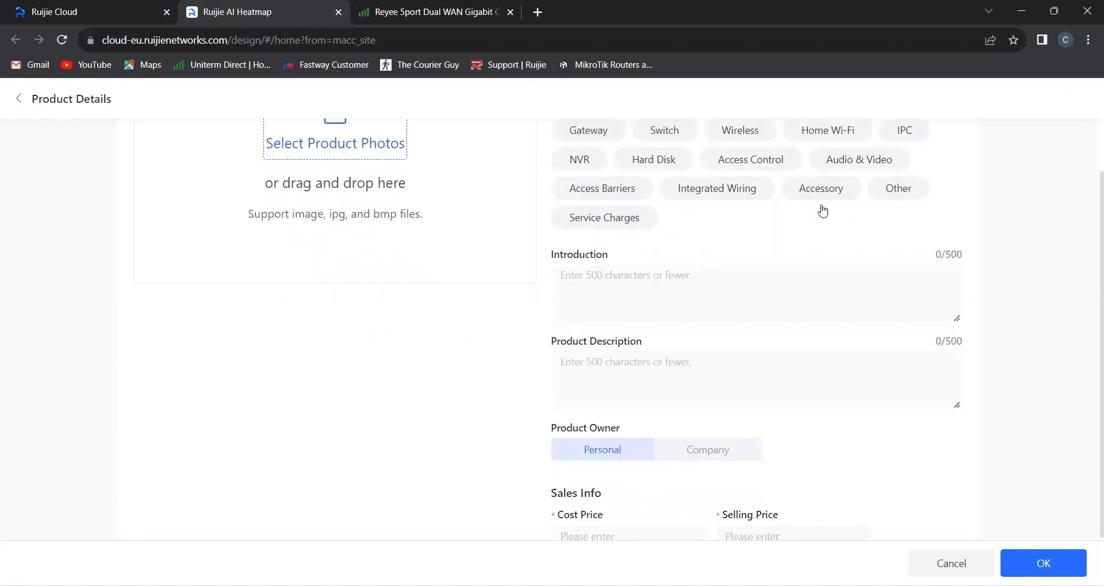
{"action": "scroll", "coordinate": [826, 205], "scroll_direction": "up", "scroll_amount": 3}
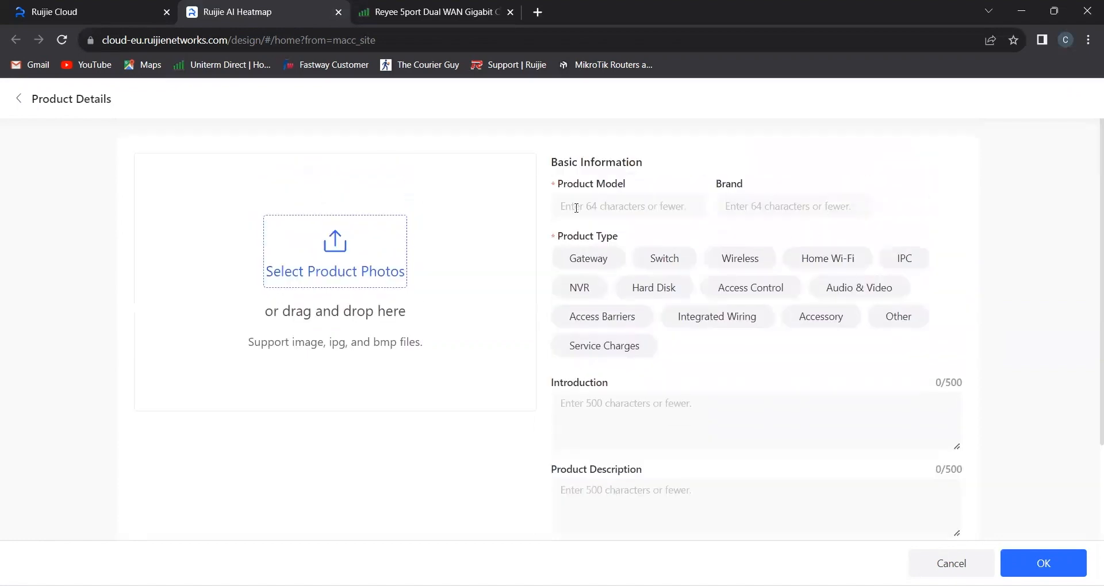
{"action": "left_click", "coordinate": [908, 258]}
{"action": "scroll", "coordinate": [776, 257], "scroll_direction": "down", "scroll_amount": 1}
{"action": "scroll", "coordinate": [776, 257], "scroll_direction": "down", "scroll_amount": 6}
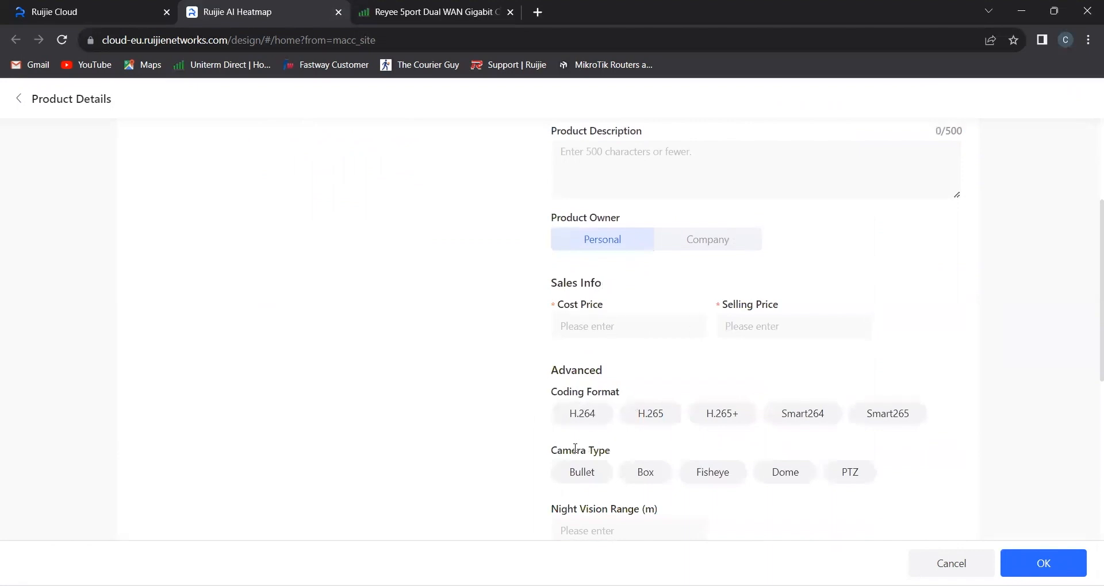
{"action": "scroll", "coordinate": [646, 429], "scroll_direction": "up", "scroll_amount": 5}
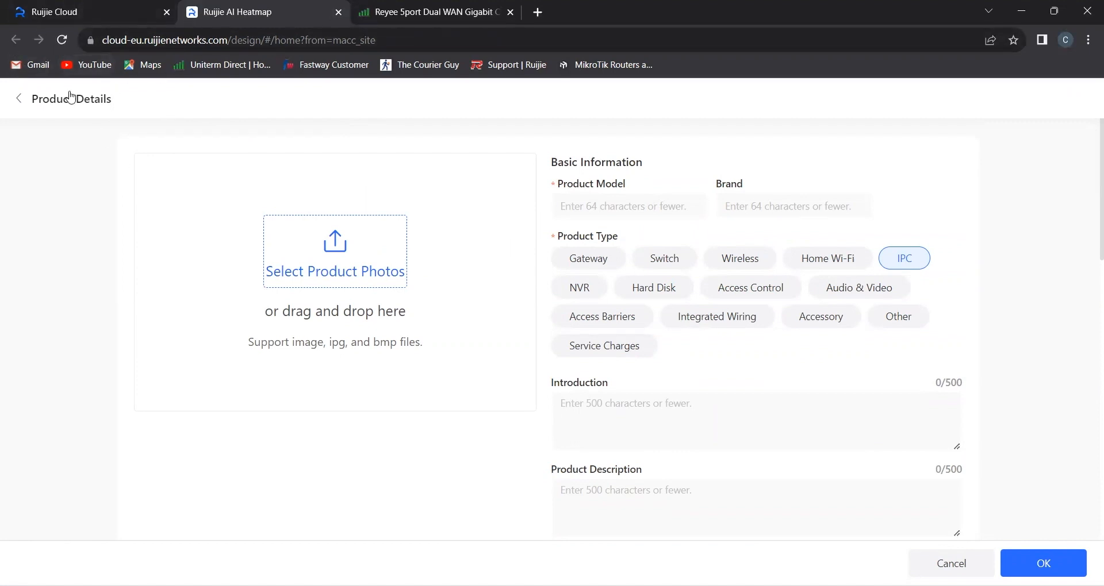
{"action": "left_click", "coordinate": [38, 99]}
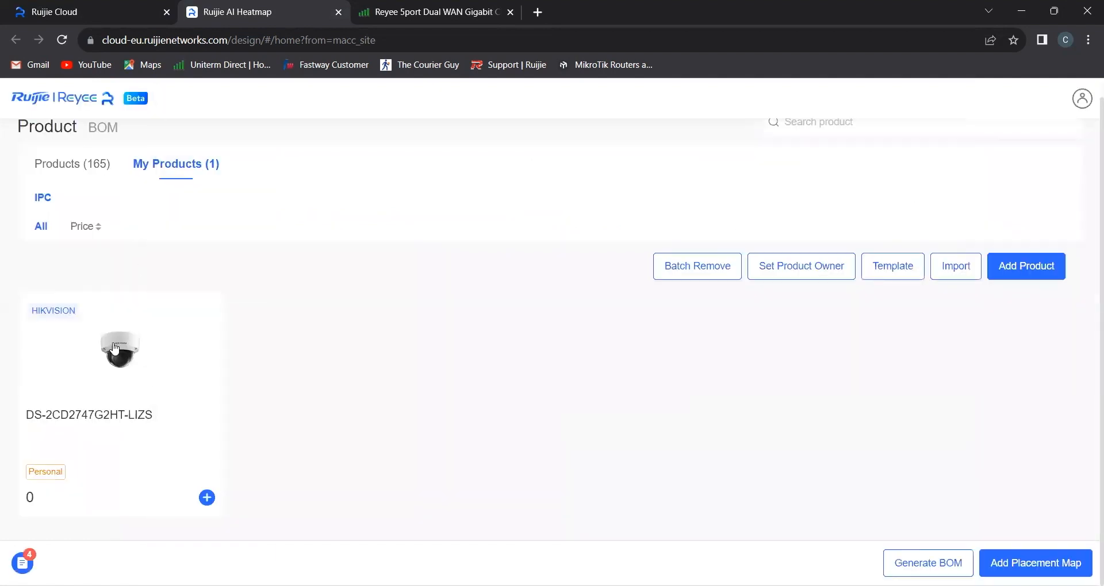
Step: Add three DS-2CD2747G2HT-LIZS cameras to the selection
{"action": "left_click", "coordinate": [207, 498]}
{"action": "left_click", "coordinate": [207, 498]}
{"action": "left_click", "coordinate": [206, 498]}
Step: Return to the main product catalogue and open the list of selected products to review the devices and quantities
{"action": "scroll", "coordinate": [464, 352], "scroll_direction": "up", "scroll_amount": 1}
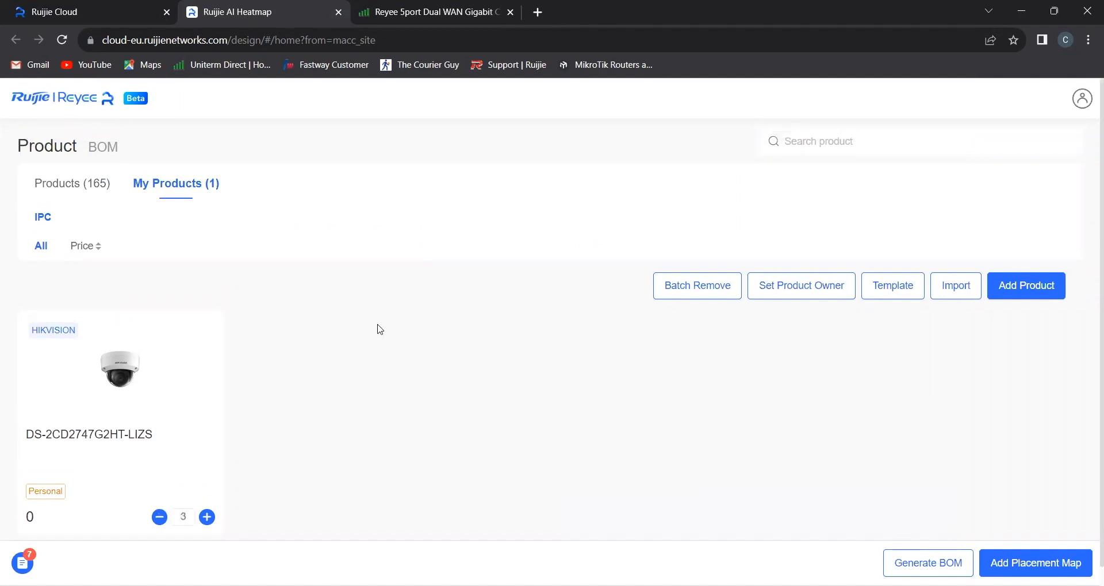
{"action": "left_click", "coordinate": [92, 179]}
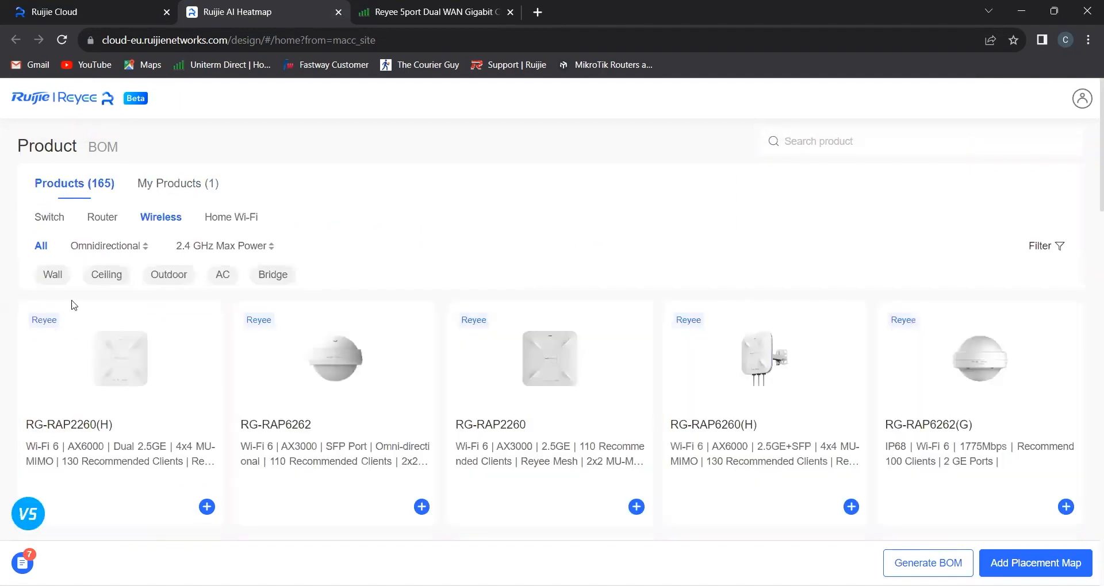
{"action": "left_click", "coordinate": [23, 564]}
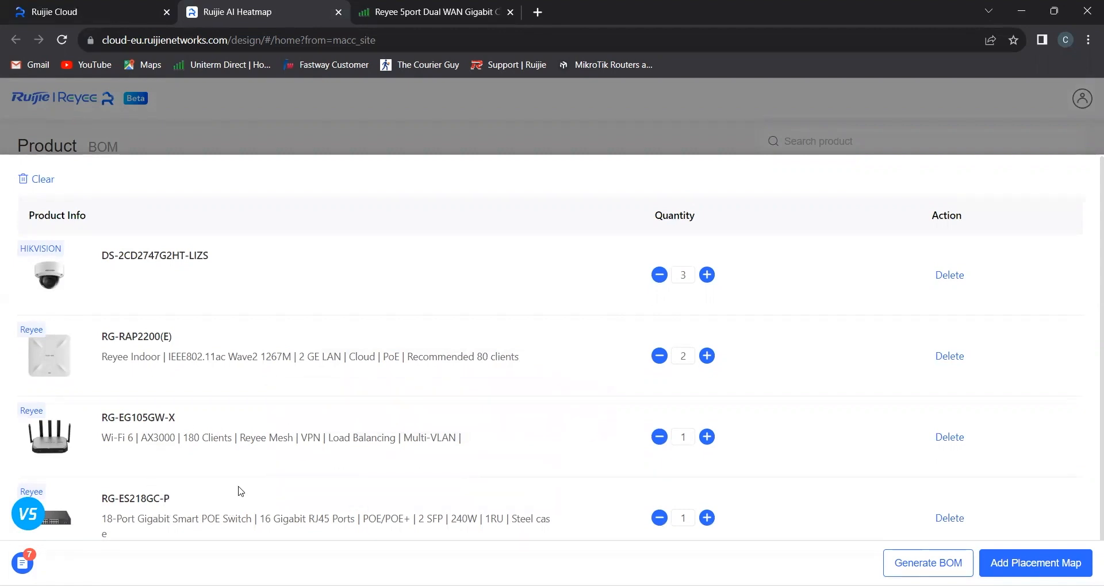
{"action": "scroll", "coordinate": [345, 450], "scroll_direction": "up", "scroll_amount": 1}
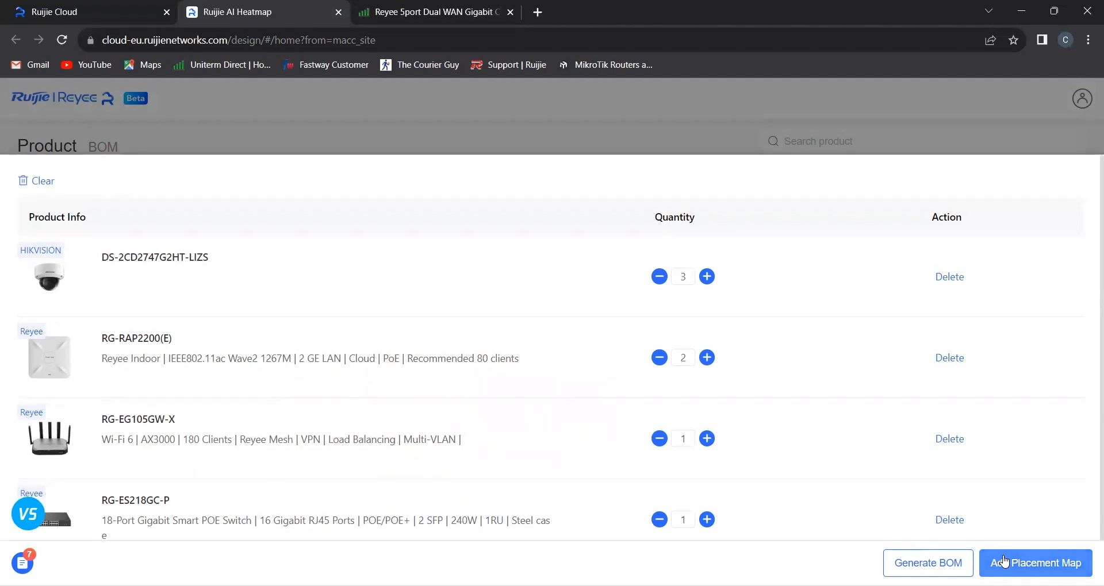
Step: Create a placement map from the selected products, named Small Office Test, with the Office scenario and the description Demo
{"action": "left_click", "coordinate": [1031, 562]}
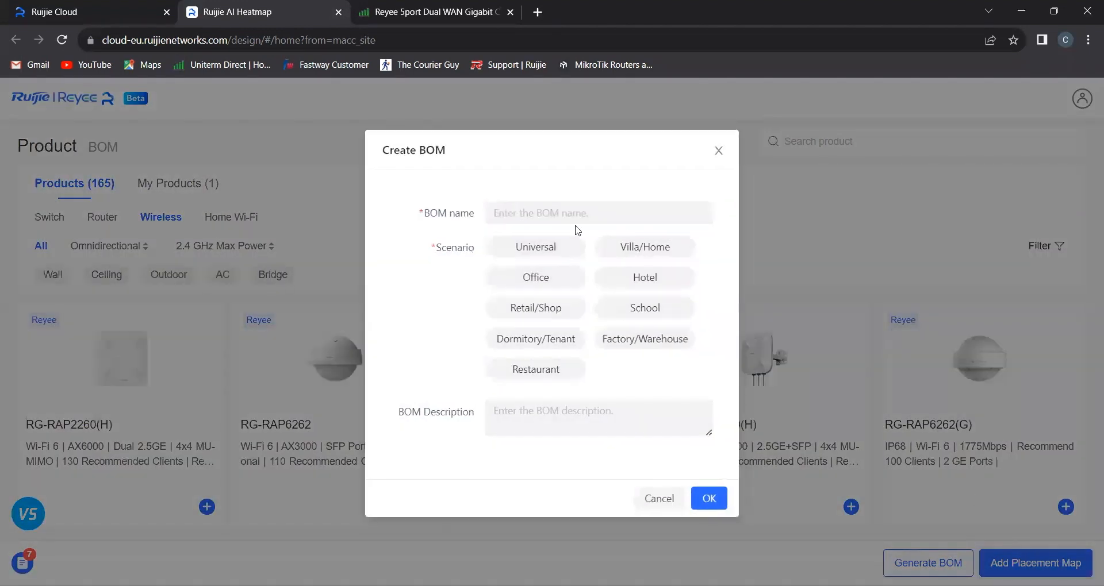
{"action": "left_click", "coordinate": [555, 213]}
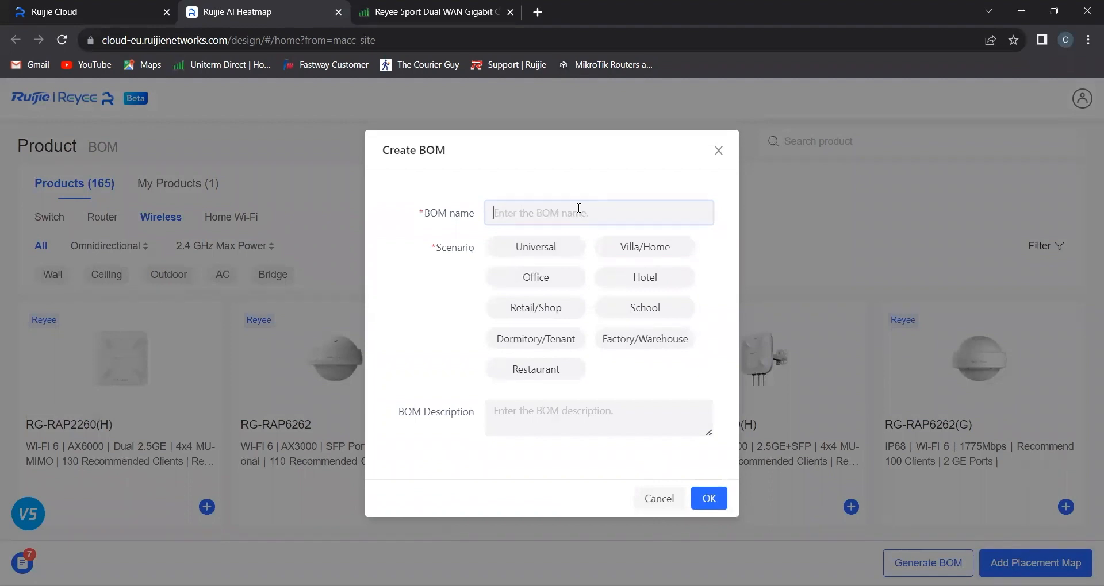
{"action": "type", "text": "Small Office Test"}
{"action": "left_click", "coordinate": [537, 279]}
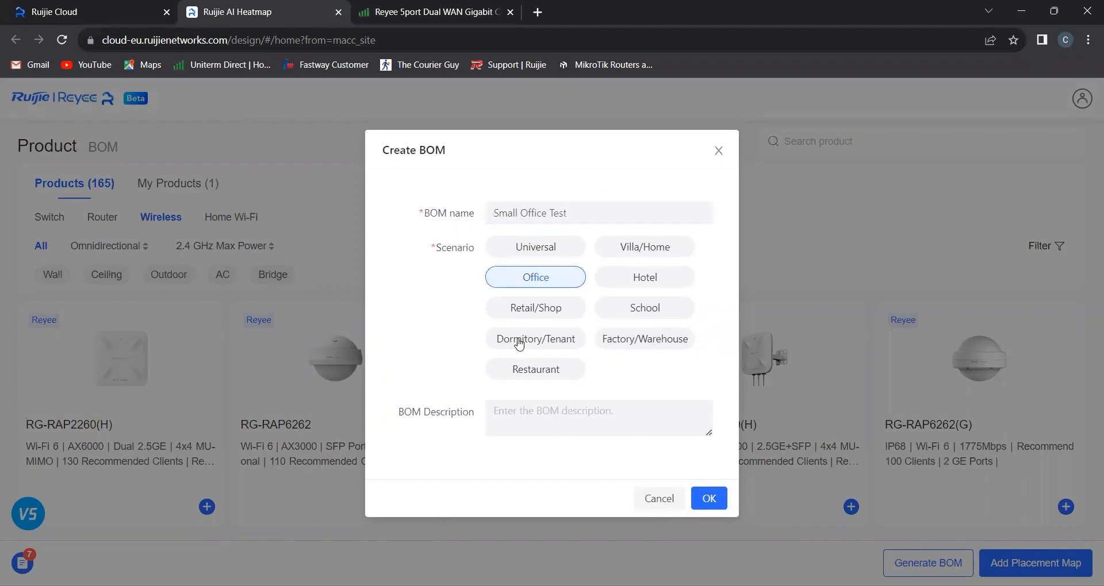
{"action": "left_click", "coordinate": [525, 411]}
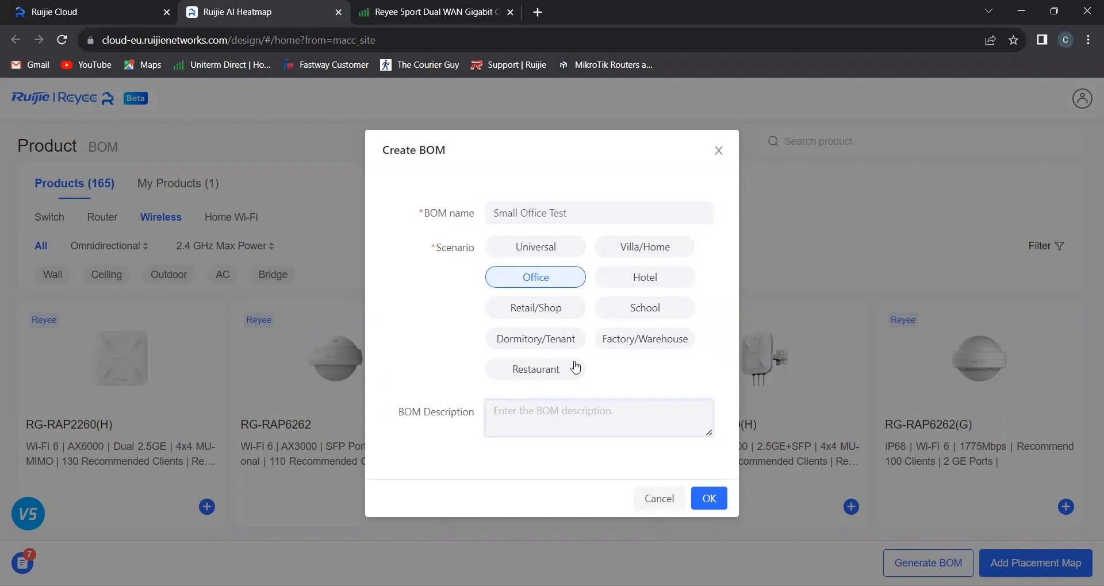
{"action": "type", "text": "Demo"}
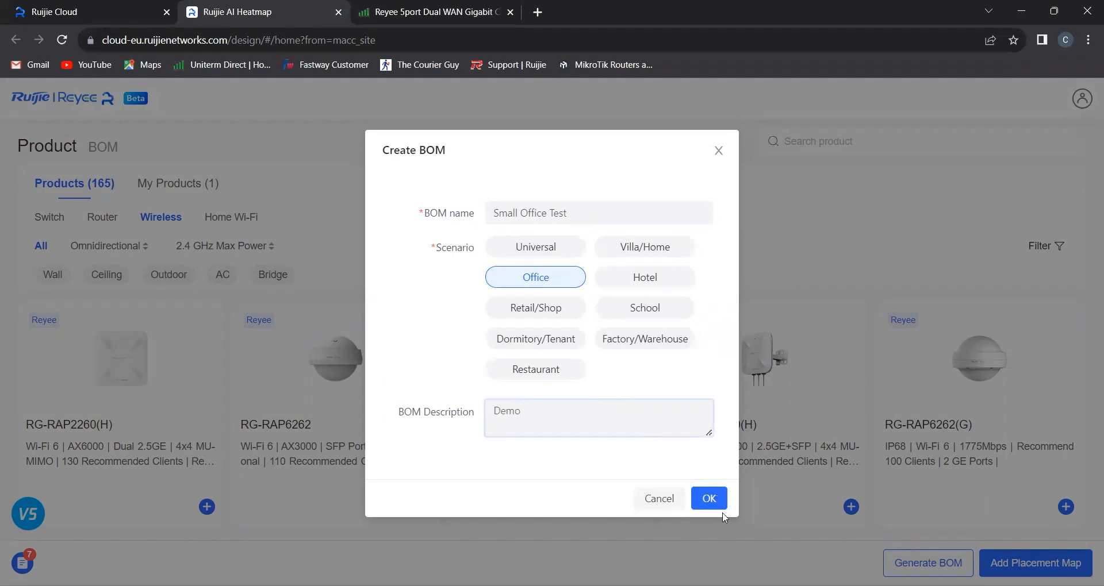
{"action": "left_click", "coordinate": [709, 500]}
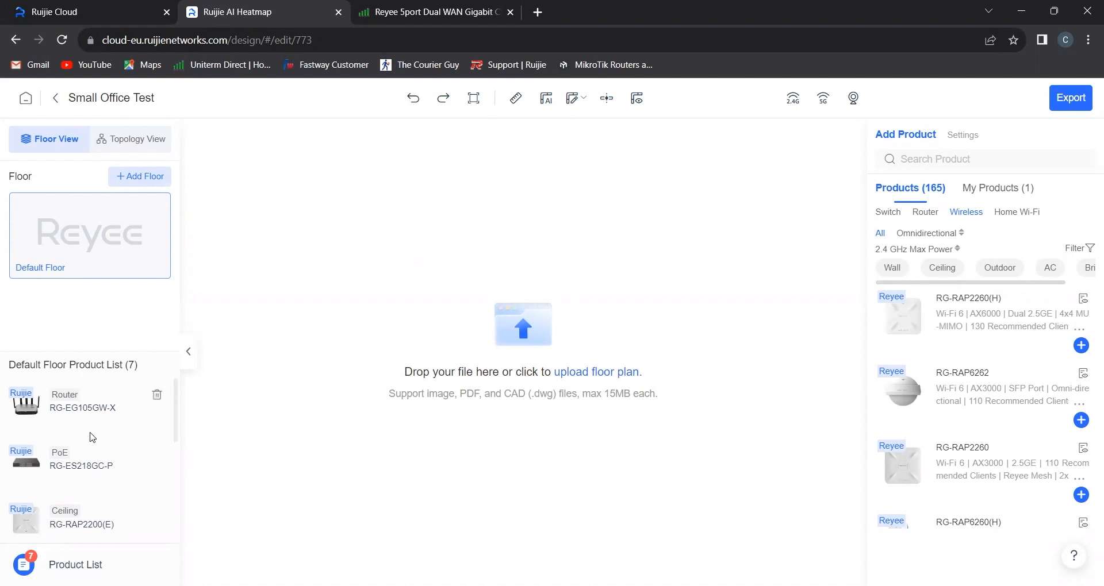
Step: Review the project's product list, show and hide the export cost columns, and return to the floor view
{"action": "left_click", "coordinate": [75, 565]}
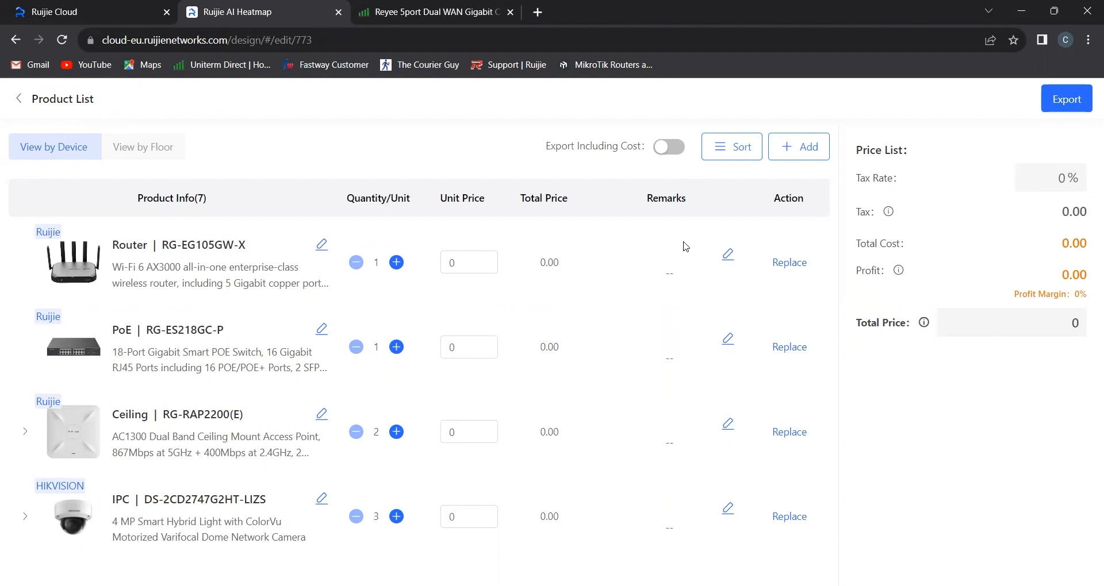
{"action": "left_click", "coordinate": [664, 150]}
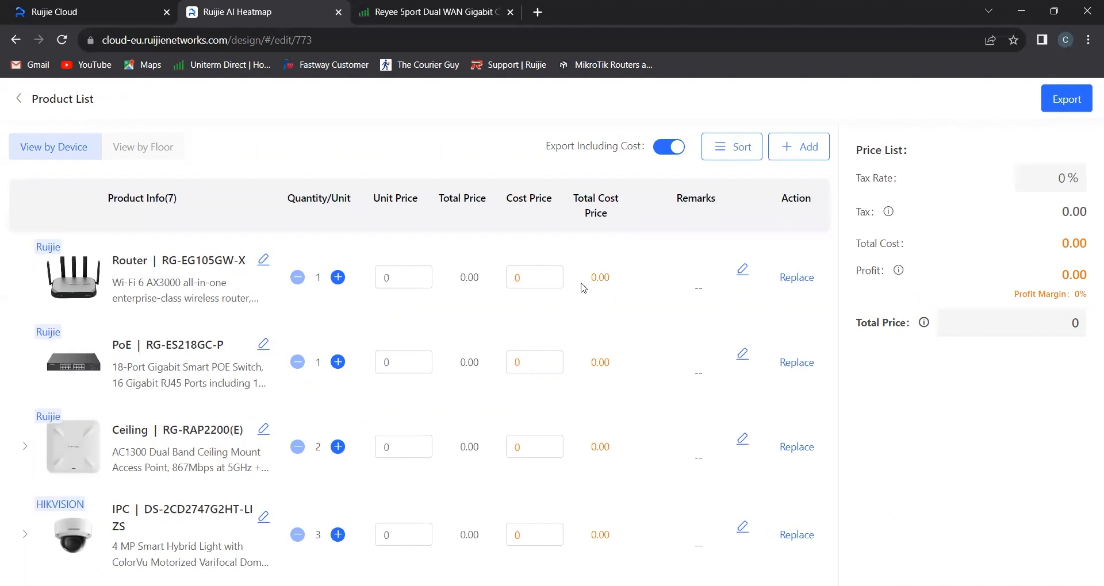
{"action": "left_click", "coordinate": [414, 275]}
{"action": "left_click", "coordinate": [429, 330]}
{"action": "left_click", "coordinate": [665, 153]}
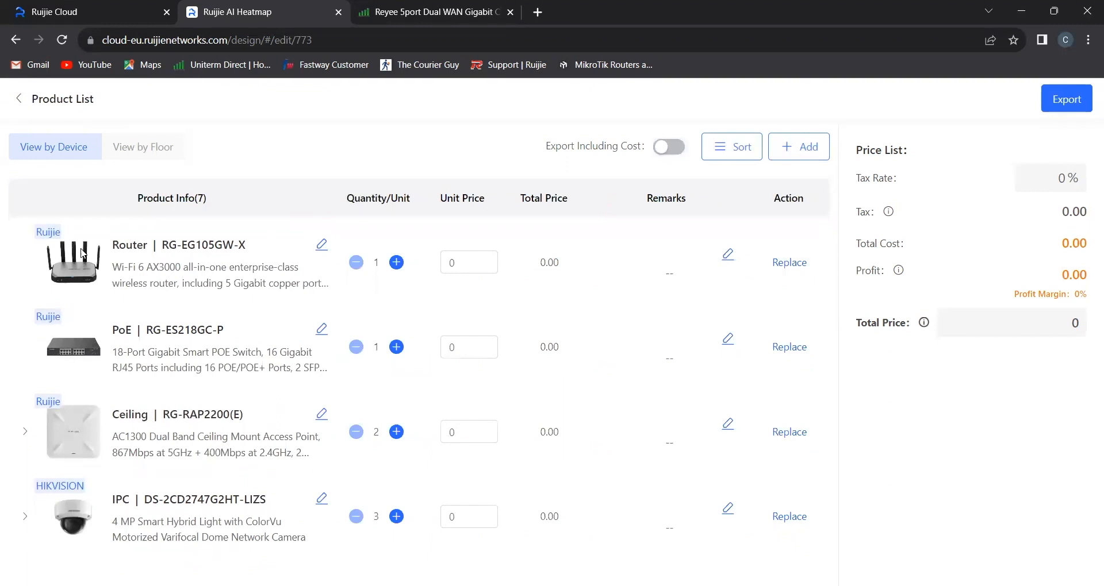
{"action": "left_click", "coordinate": [38, 103]}
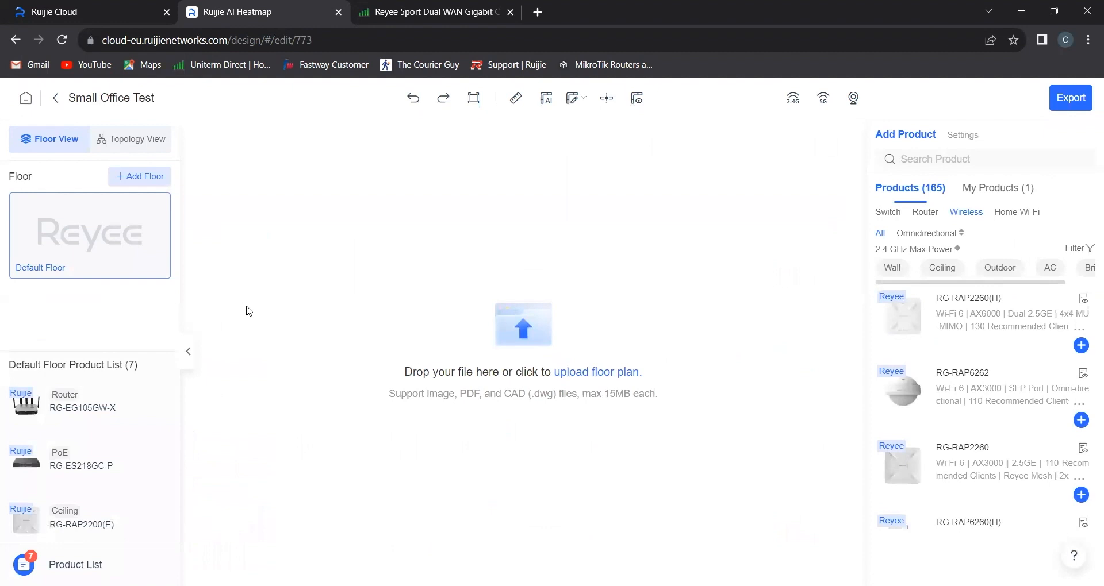
Step: Upload the small-work-office-floor-plan image as the floor plan and name the floor Demo Office
{"action": "left_click", "coordinate": [578, 377]}
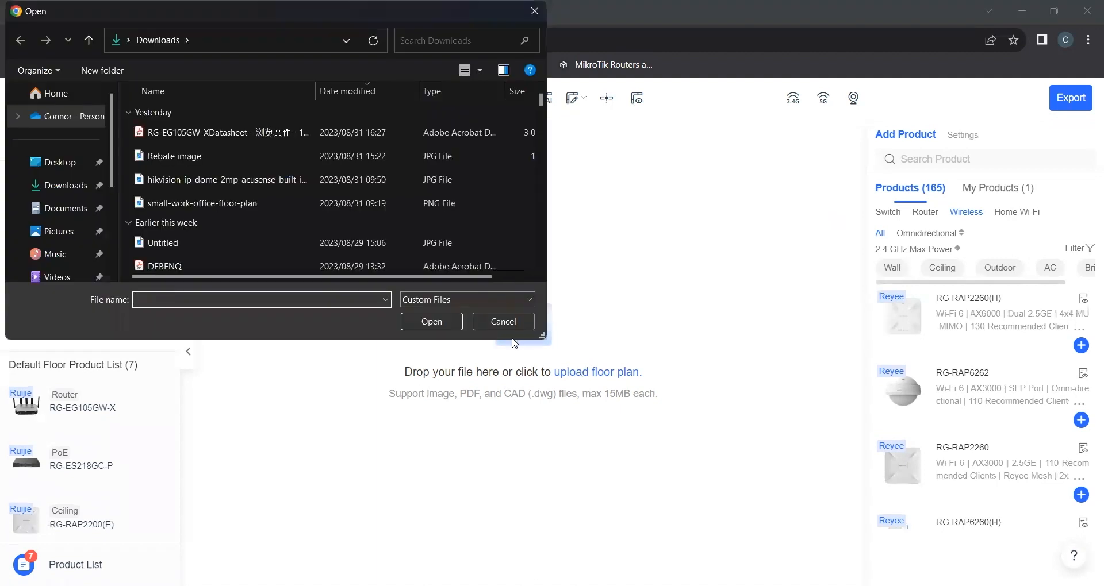
{"action": "left_click", "coordinate": [211, 205]}
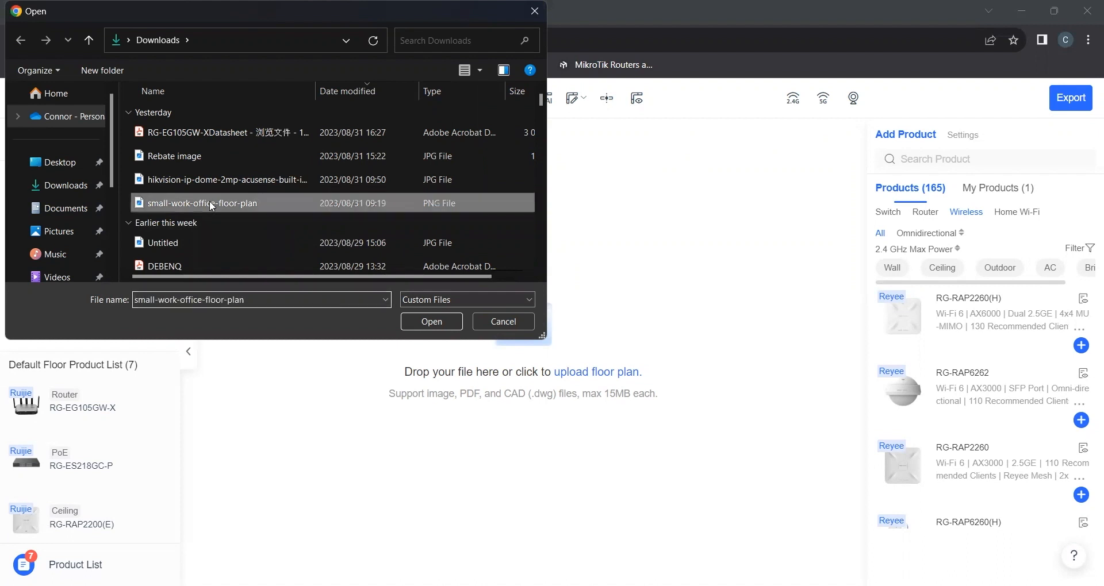
{"action": "key", "text": "Return"}
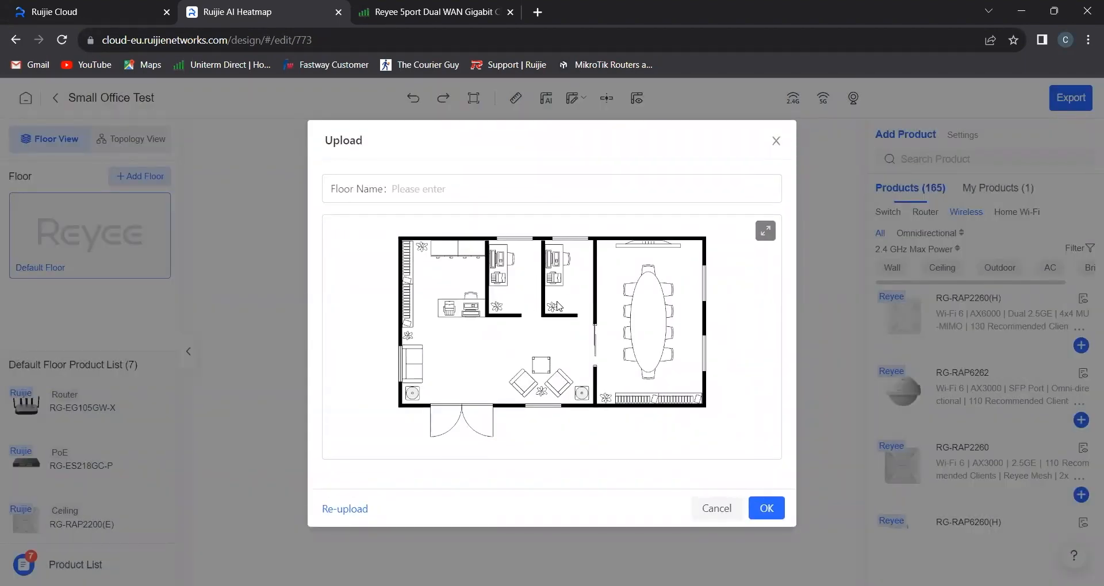
{"action": "left_click", "coordinate": [460, 189]}
{"action": "type", "text": "Demo Office"}
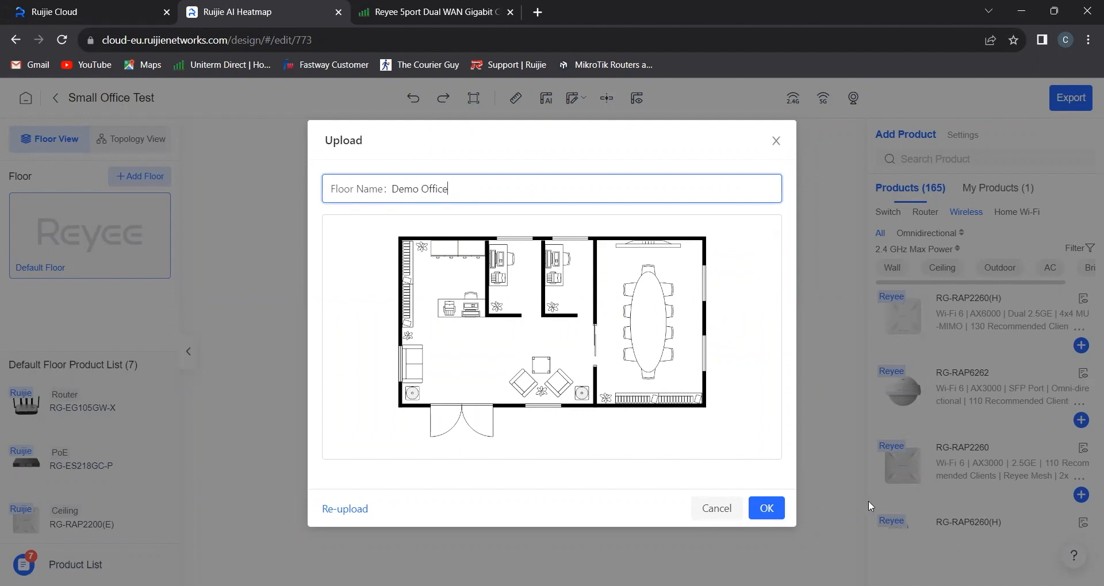
{"action": "left_click", "coordinate": [766, 508]}
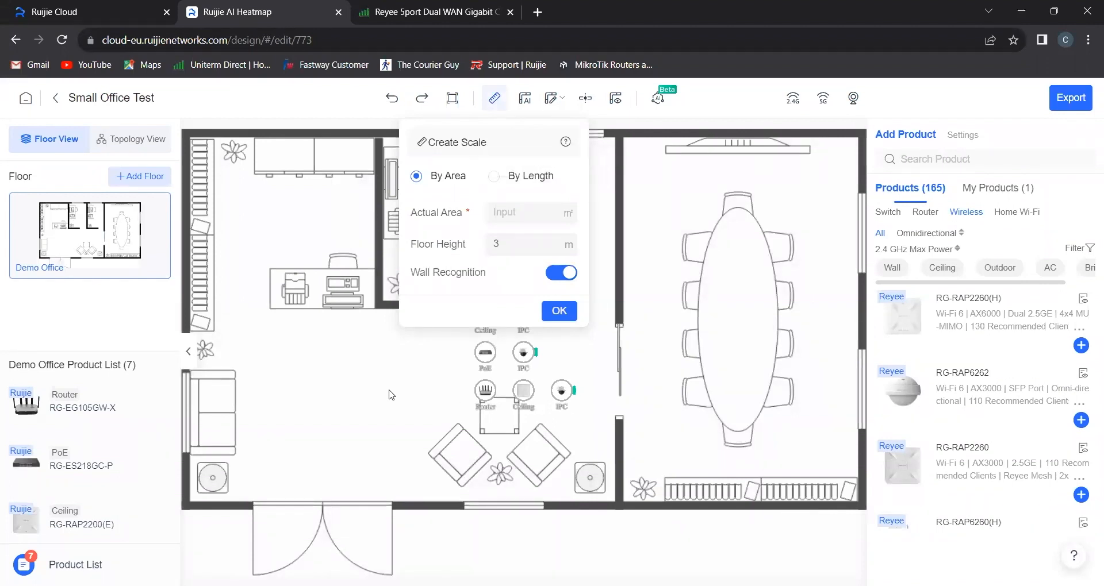
Step: Set the scale by length, tracing the west outer wall from its upper corner to the window and entering 8 m, with wall recognition on
{"action": "mouse_move", "coordinate": [380, 391]}
{"action": "left_mouse_down"}
{"action": "mouse_move", "coordinate": [404, 394]}
{"action": "mouse_move", "coordinate": [421, 354]}
{"action": "mouse_move", "coordinate": [389, 393]}
{"action": "mouse_move", "coordinate": [396, 400]}
{"action": "mouse_move", "coordinate": [375, 393]}
{"action": "left_mouse_up"}
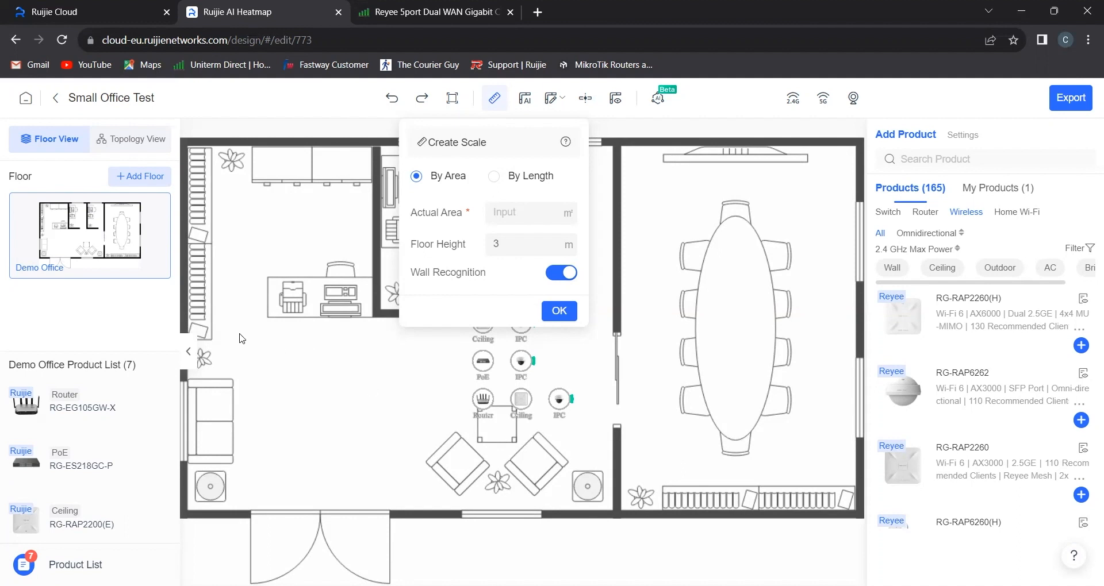
{"action": "left_click_drag", "start_coordinate": [310, 243], "coordinate": [330, 246]}
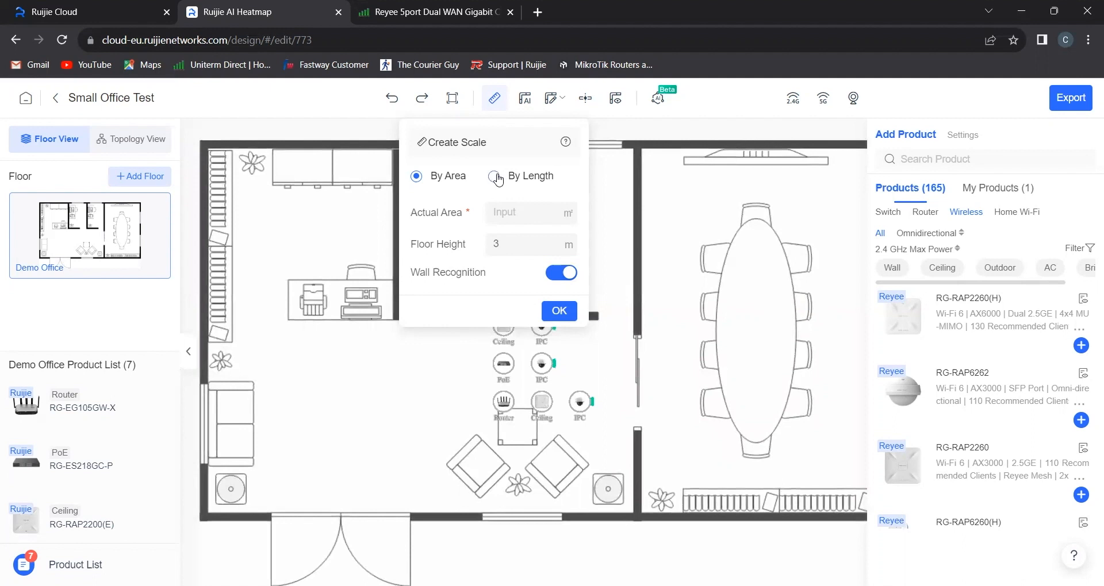
{"action": "left_click", "coordinate": [495, 177]}
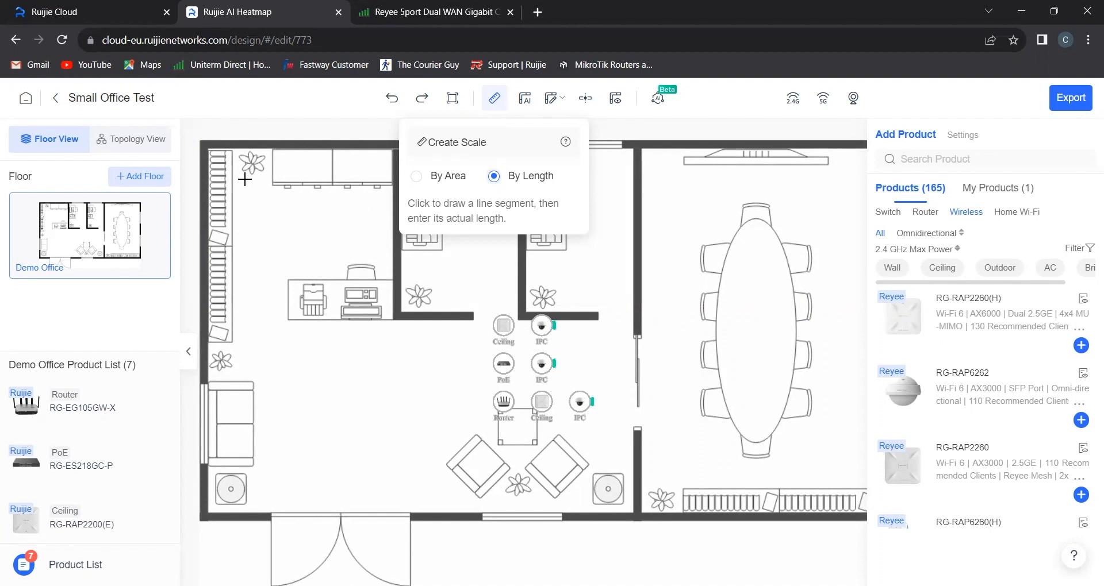
{"action": "left_click", "coordinate": [202, 141]}
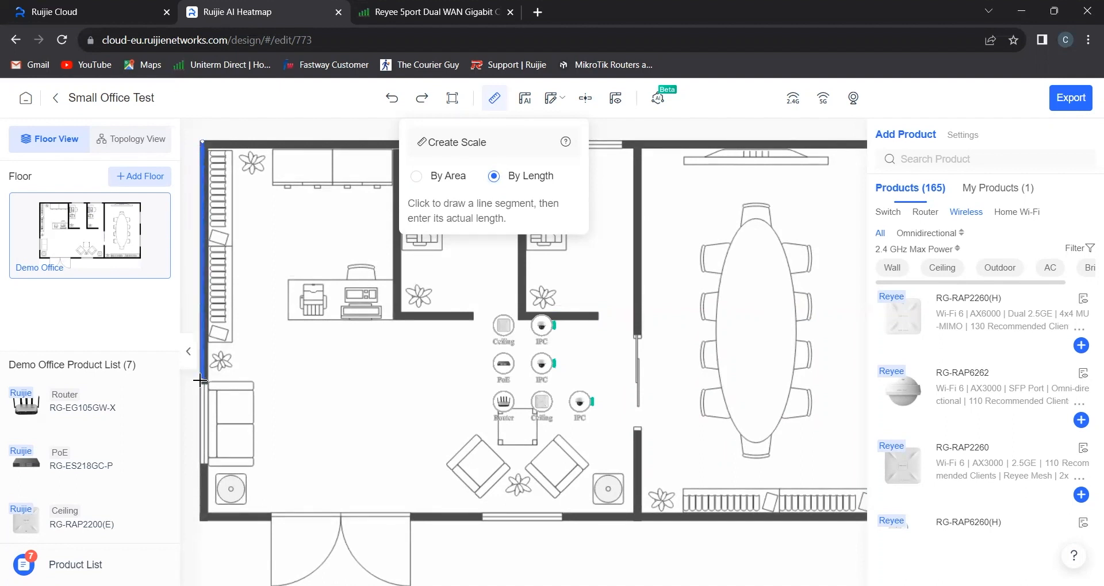
{"action": "left_click", "coordinate": [201, 381]}
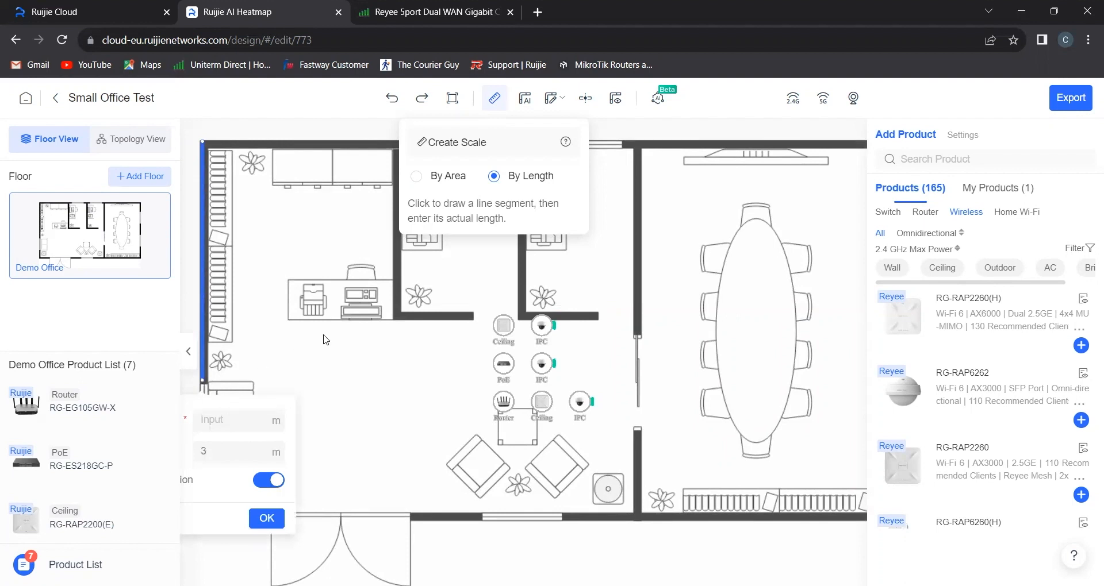
{"action": "left_click_drag", "start_coordinate": [307, 331], "coordinate": [384, 329]}
{"action": "left_click", "coordinate": [298, 415]}
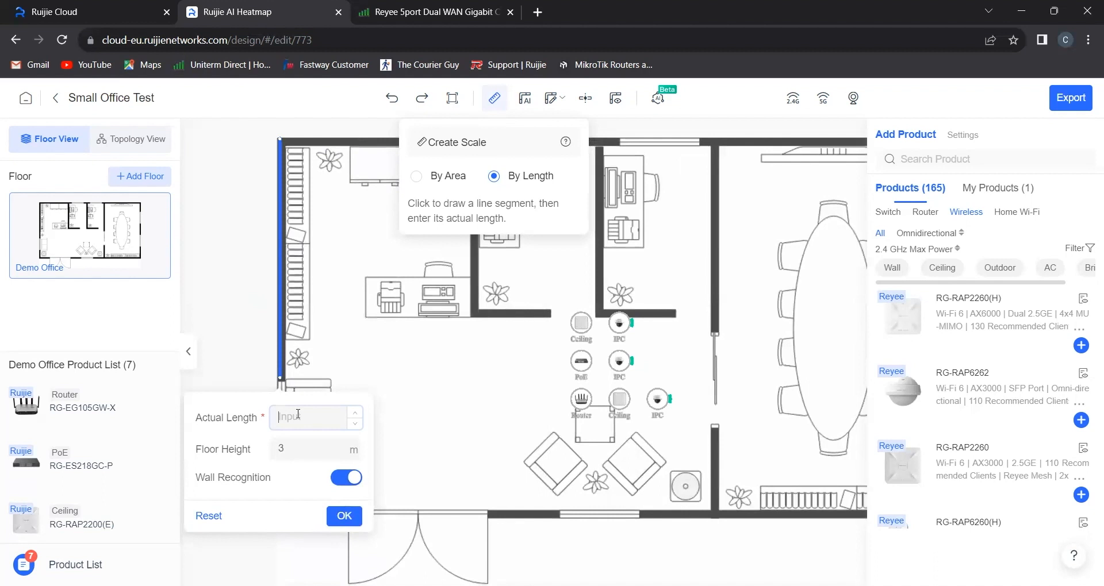
{"action": "type", "text": "8"}
{"action": "left_click", "coordinate": [347, 516]}
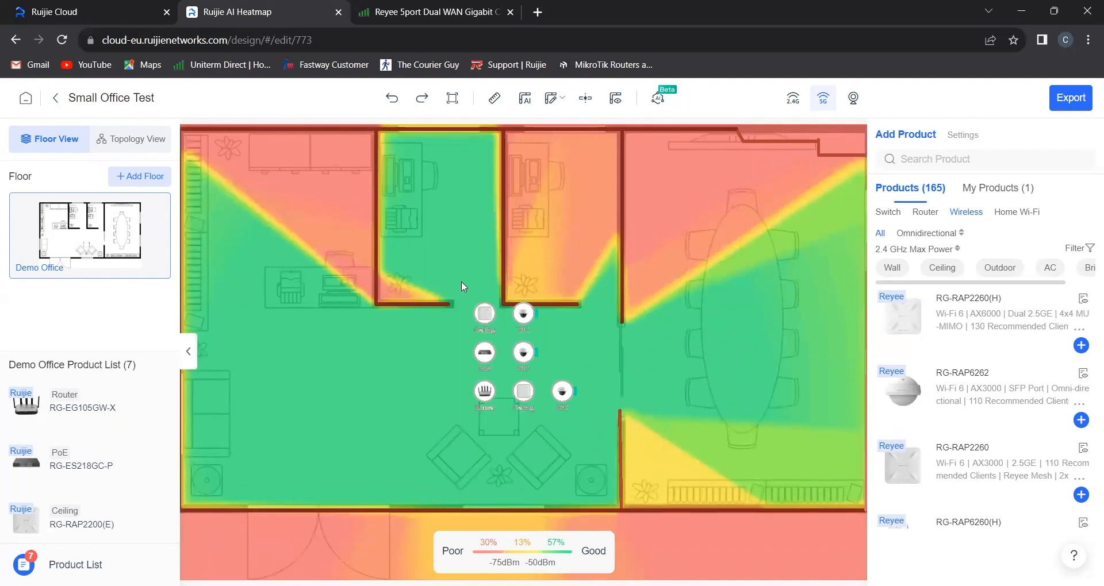
Step: Move the router and the PoE switch side by side to the desk in the large open office
{"action": "scroll", "coordinate": [403, 295], "scroll_direction": "down", "scroll_amount": 2}
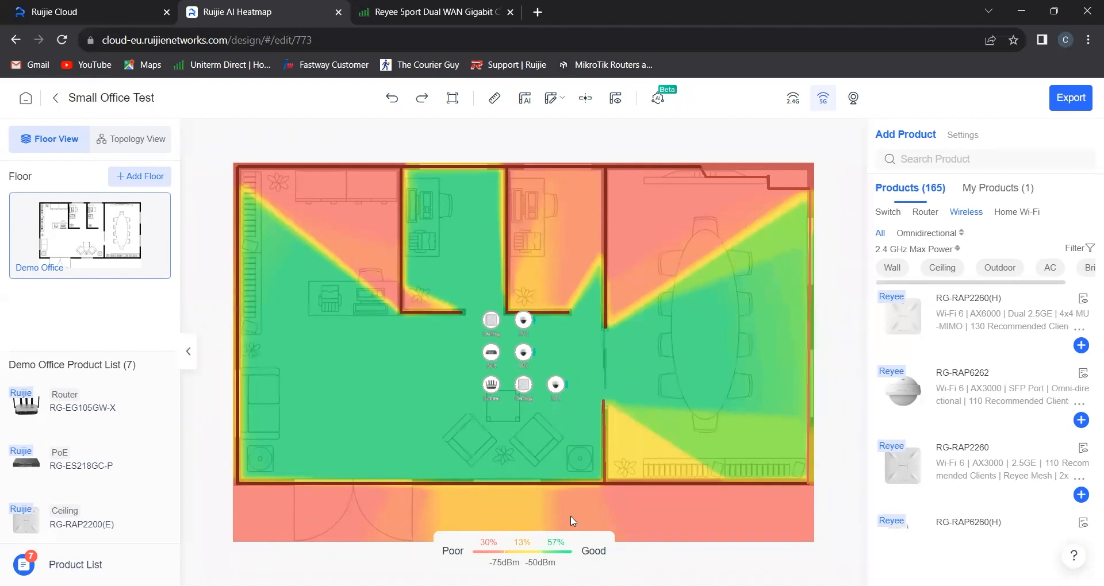
{"action": "scroll", "coordinate": [445, 302], "scroll_direction": "up", "scroll_amount": 3}
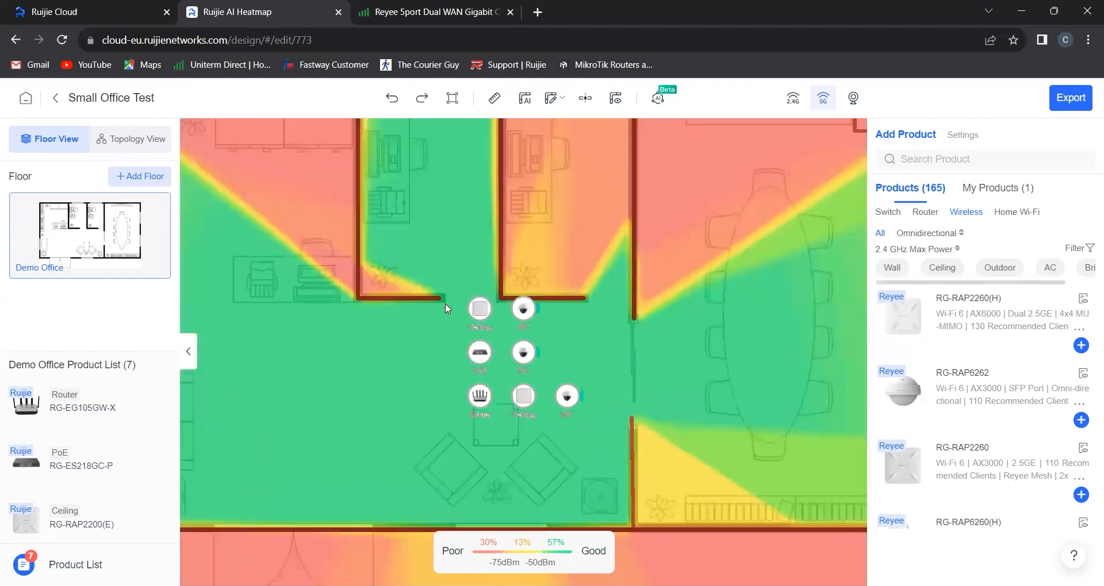
{"action": "left_click_drag", "start_coordinate": [306, 373], "coordinate": [382, 377]}
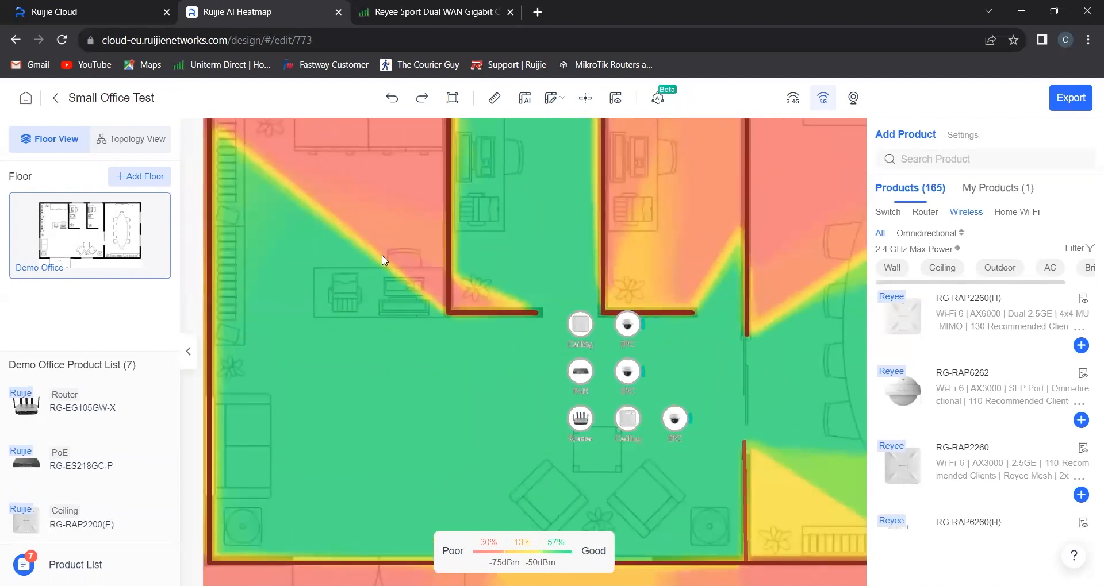
{"action": "left_click_drag", "start_coordinate": [573, 410], "coordinate": [372, 306]}
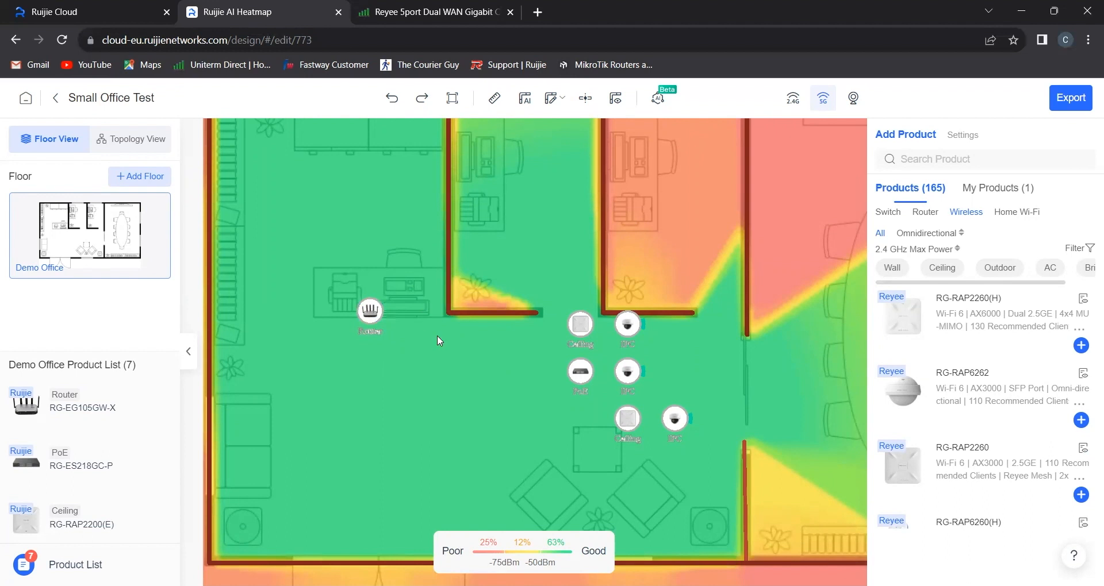
{"action": "scroll", "coordinate": [654, 395], "scroll_direction": "up", "scroll_amount": 2}
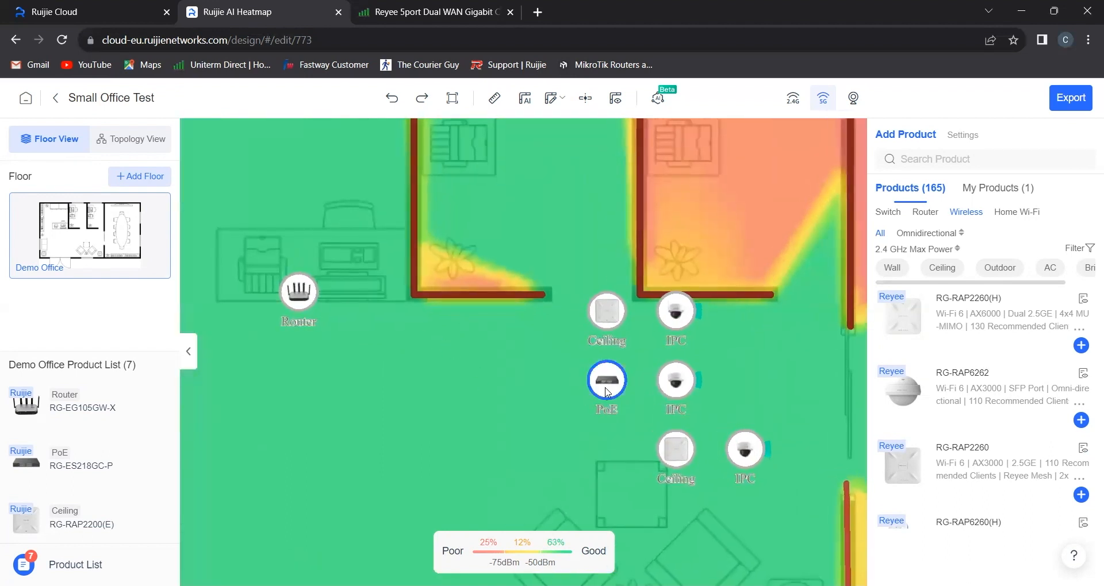
{"action": "left_click_drag", "start_coordinate": [607, 380], "coordinate": [386, 298]}
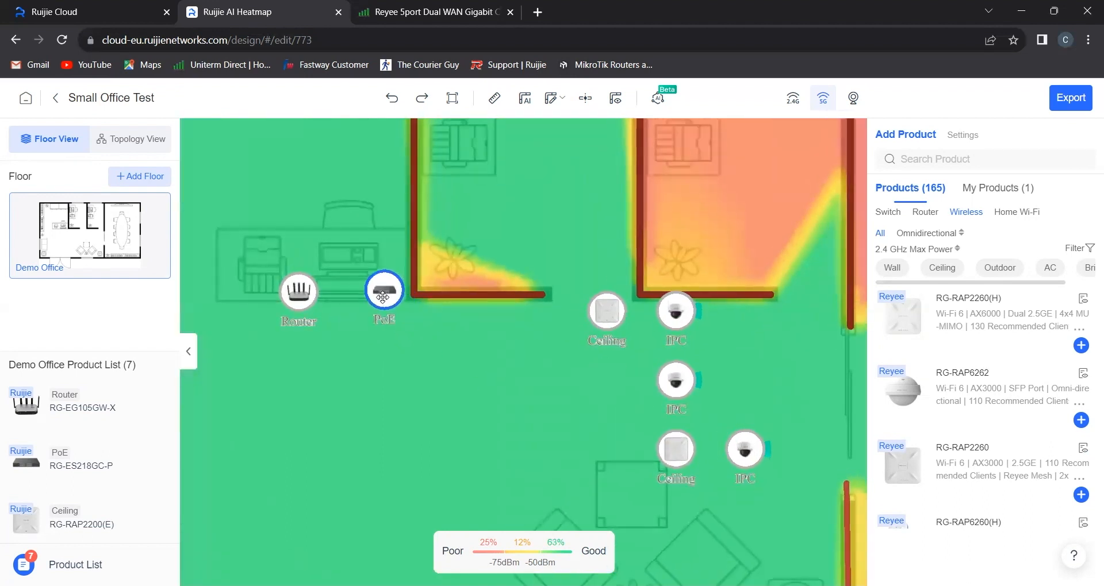
Step: Move one ceiling access point over the meeting room table and the other into the small office next to the meeting room
{"action": "scroll", "coordinate": [547, 373], "scroll_direction": "down", "scroll_amount": 1}
{"action": "scroll", "coordinate": [548, 375], "scroll_direction": "down", "scroll_amount": 1}
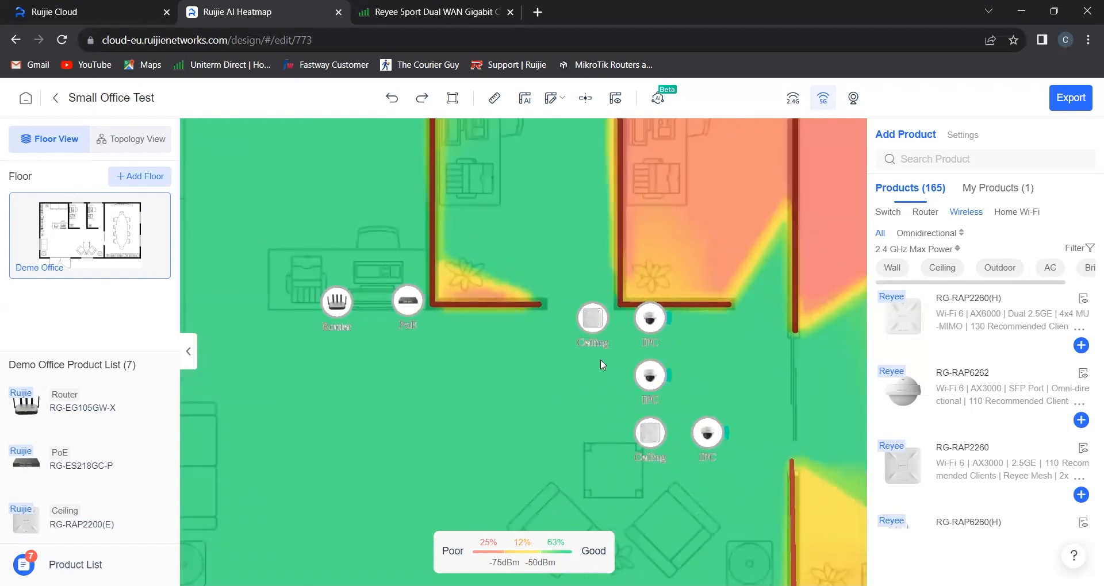
{"action": "scroll", "coordinate": [598, 357], "scroll_direction": "down", "scroll_amount": 1}
{"action": "scroll", "coordinate": [711, 345], "scroll_direction": "down", "scroll_amount": 1}
{"action": "scroll", "coordinate": [738, 350], "scroll_direction": "down", "scroll_amount": 2}
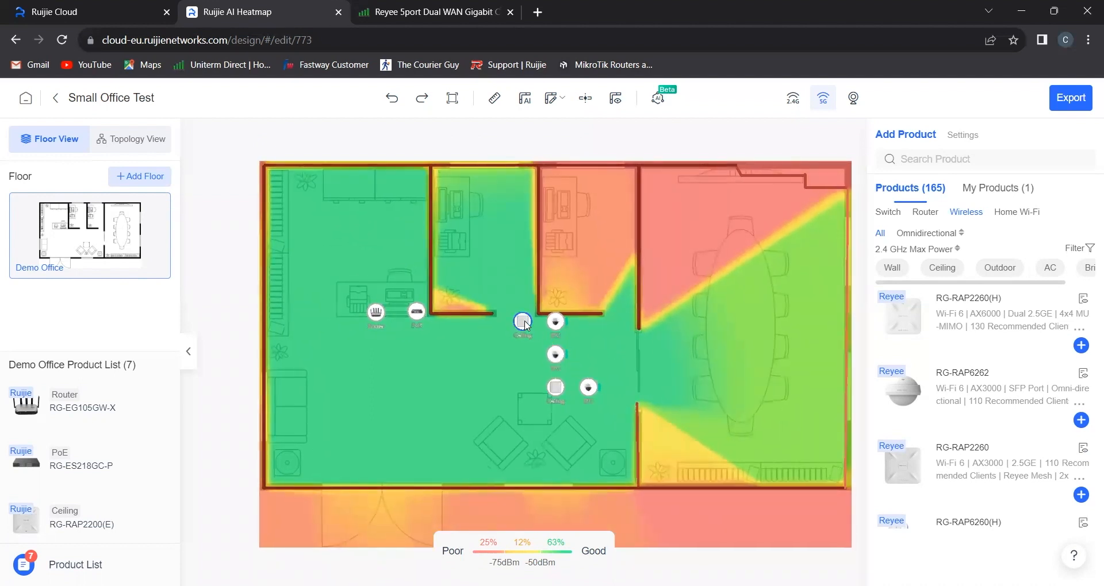
{"action": "left_click_drag", "start_coordinate": [523, 322], "coordinate": [697, 366]}
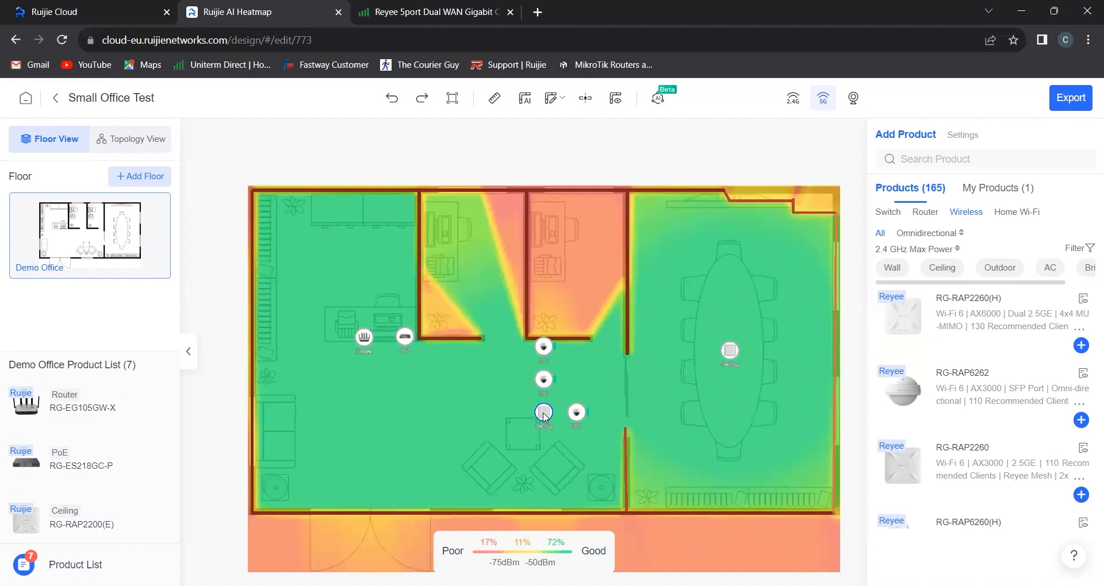
{"action": "left_click_drag", "start_coordinate": [544, 413], "coordinate": [576, 328]}
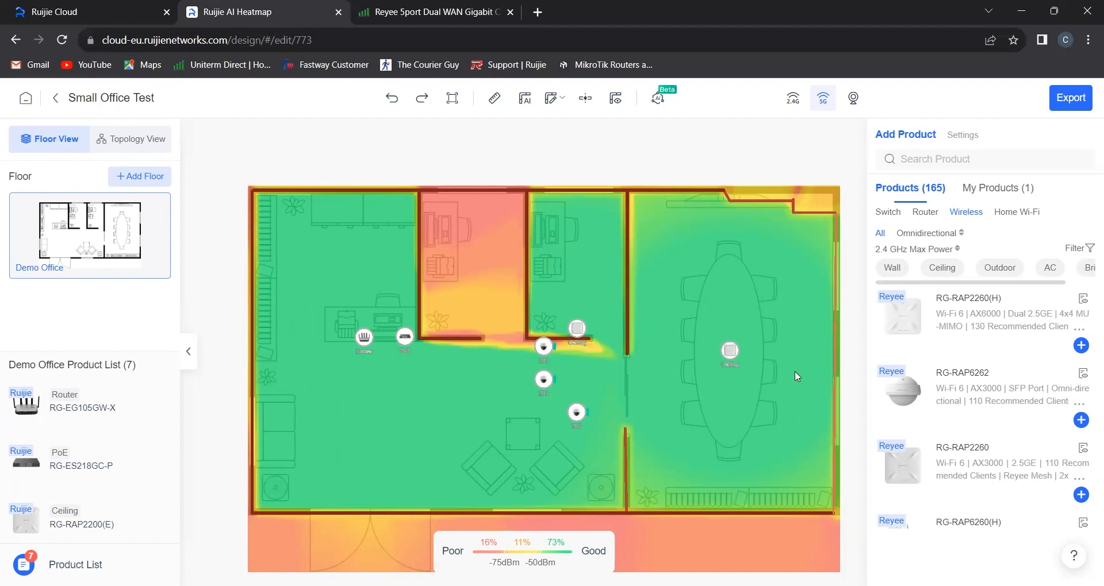
Step: Add a third RG-RAP2200(E) ceiling access point to the floor plan from the wireless products
{"action": "scroll", "coordinate": [1001, 345], "scroll_direction": "down", "scroll_amount": 1}
{"action": "scroll", "coordinate": [1002, 372], "scroll_direction": "down", "scroll_amount": 2}
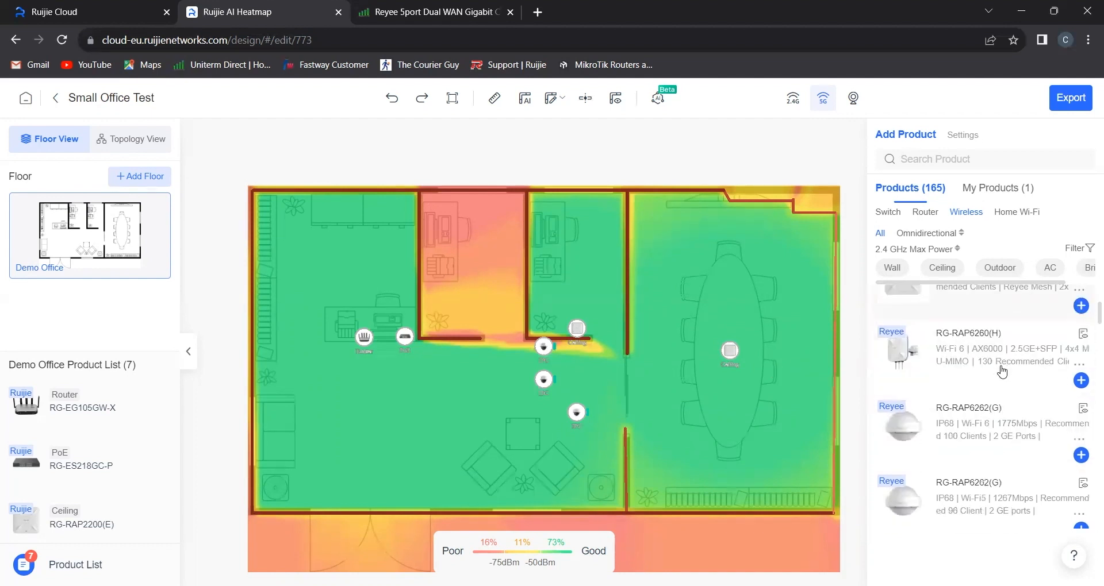
{"action": "scroll", "coordinate": [977, 380], "scroll_direction": "down", "scroll_amount": 3}
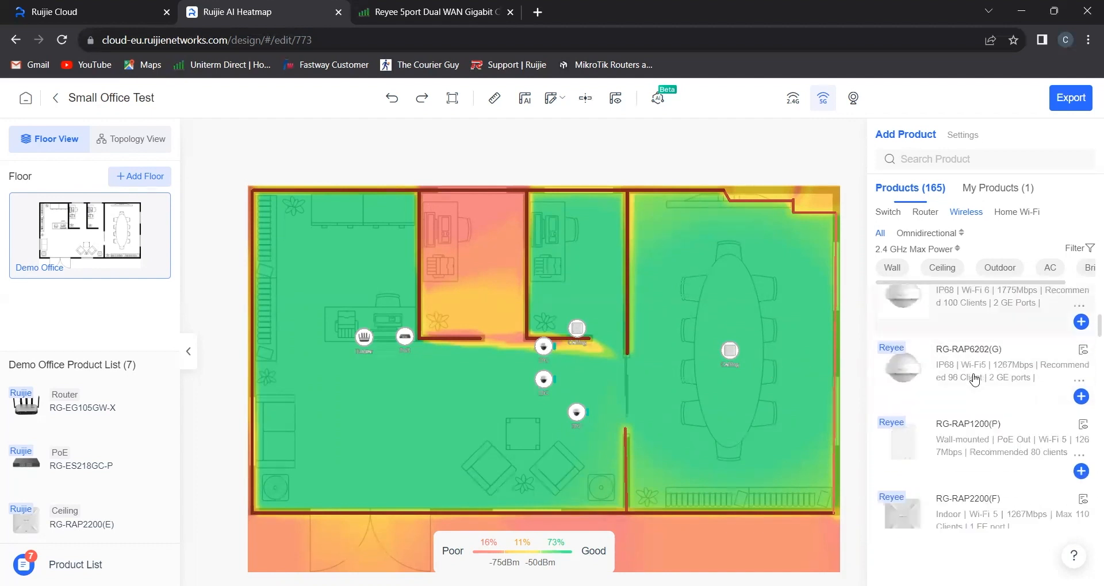
{"action": "scroll", "coordinate": [990, 377], "scroll_direction": "down", "scroll_amount": 3}
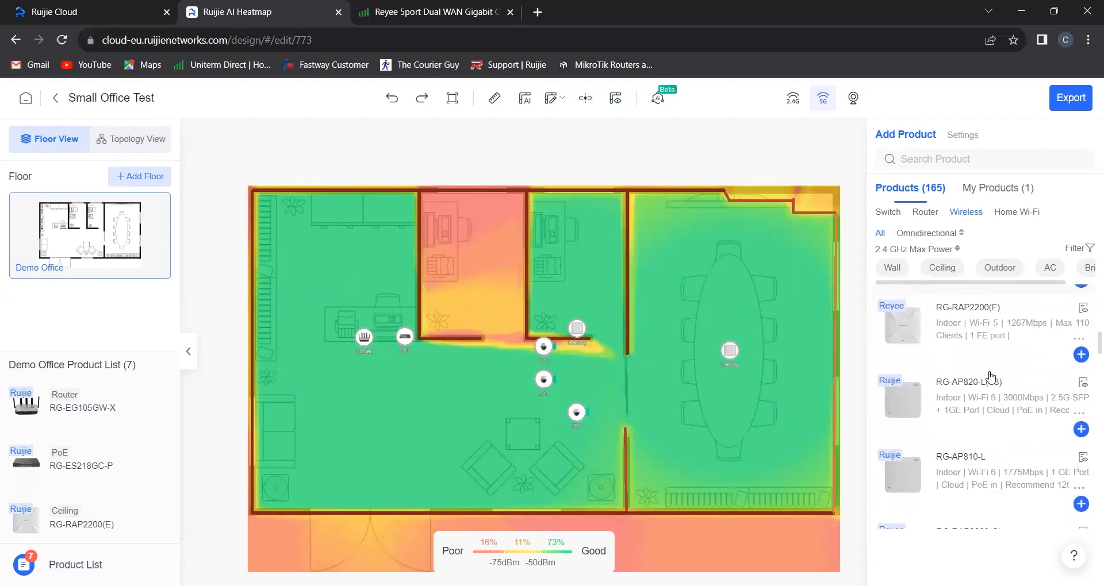
{"action": "scroll", "coordinate": [990, 377], "scroll_direction": "down", "scroll_amount": 3}
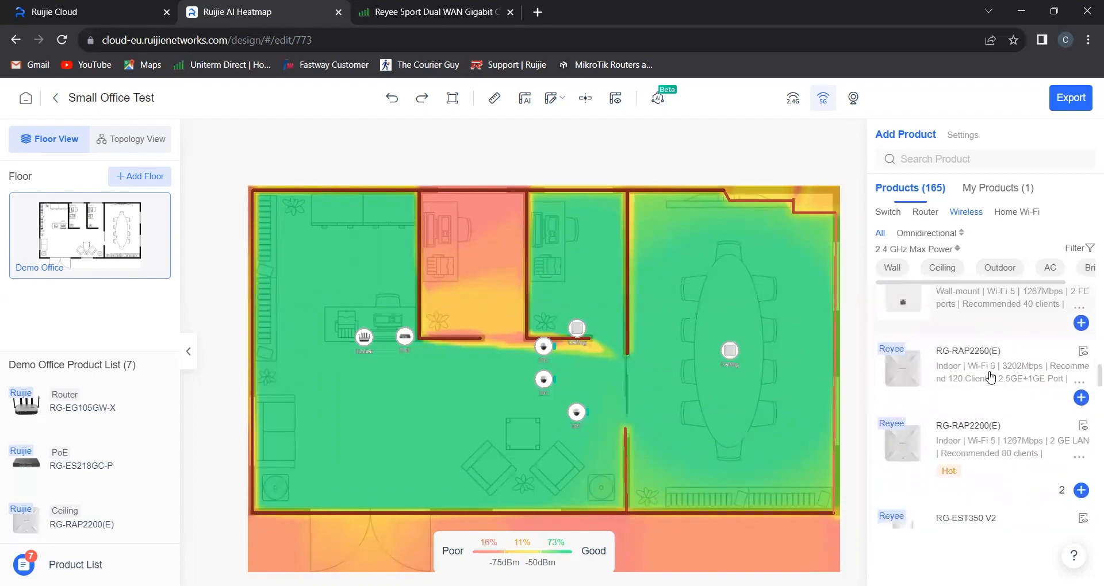
{"action": "scroll", "coordinate": [1003, 413], "scroll_direction": "down", "scroll_amount": 1}
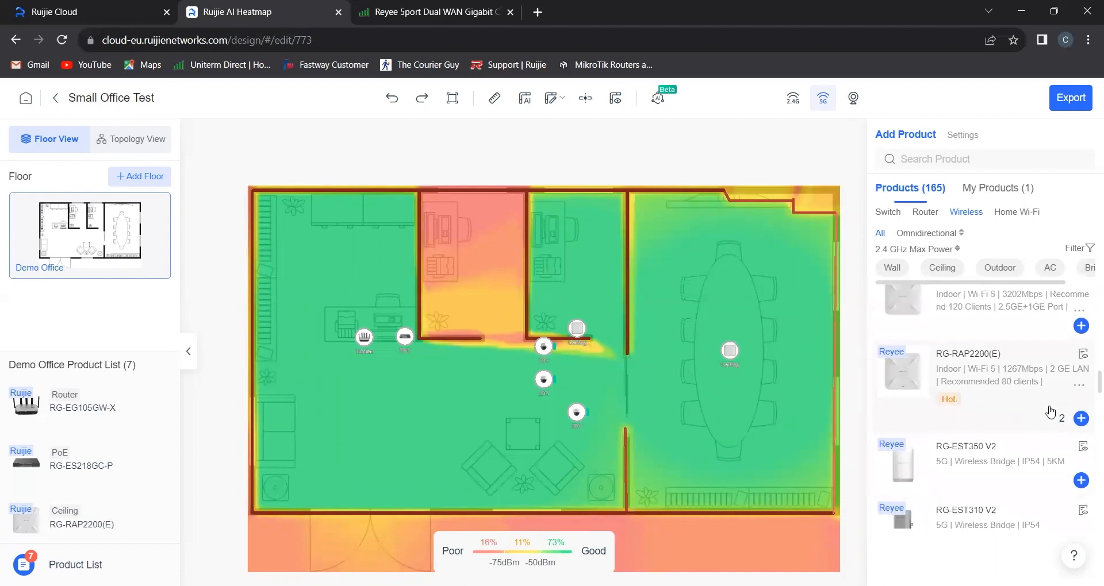
{"action": "left_click", "coordinate": [1080, 419]}
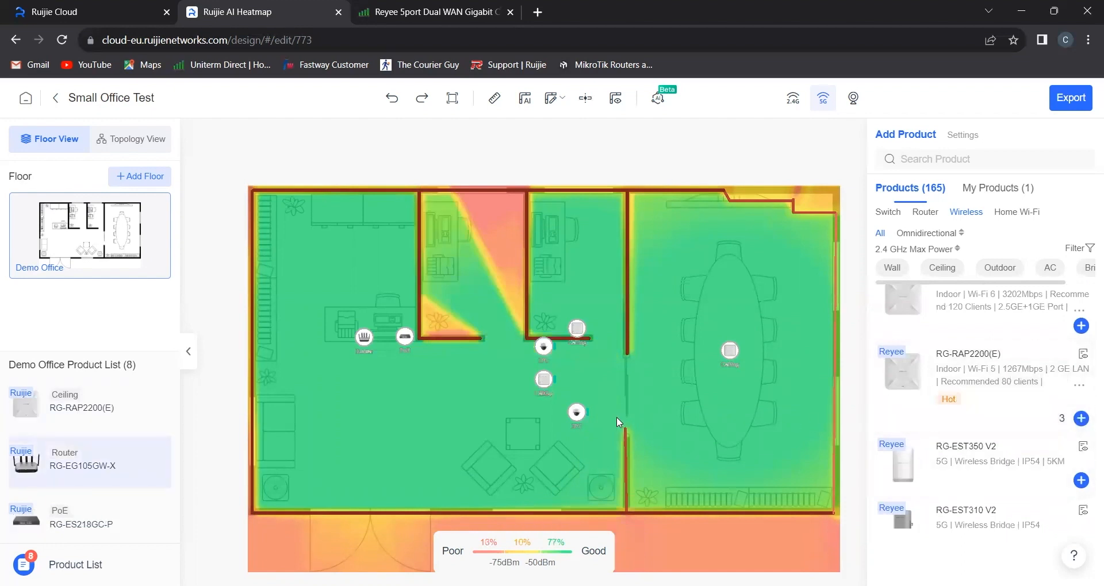
Step: Move the camera covering the new access point aside, and place that access point near the doorway of the uncovered small office
{"action": "scroll", "coordinate": [573, 393], "scroll_direction": "up", "scroll_amount": 2}
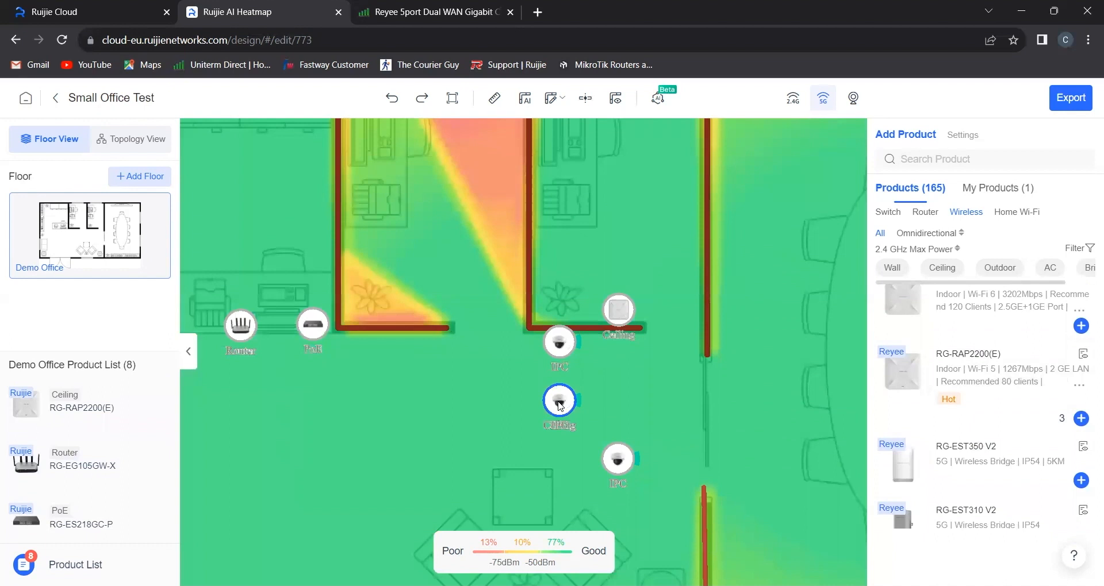
{"action": "left_click_drag", "start_coordinate": [560, 402], "coordinate": [492, 406]}
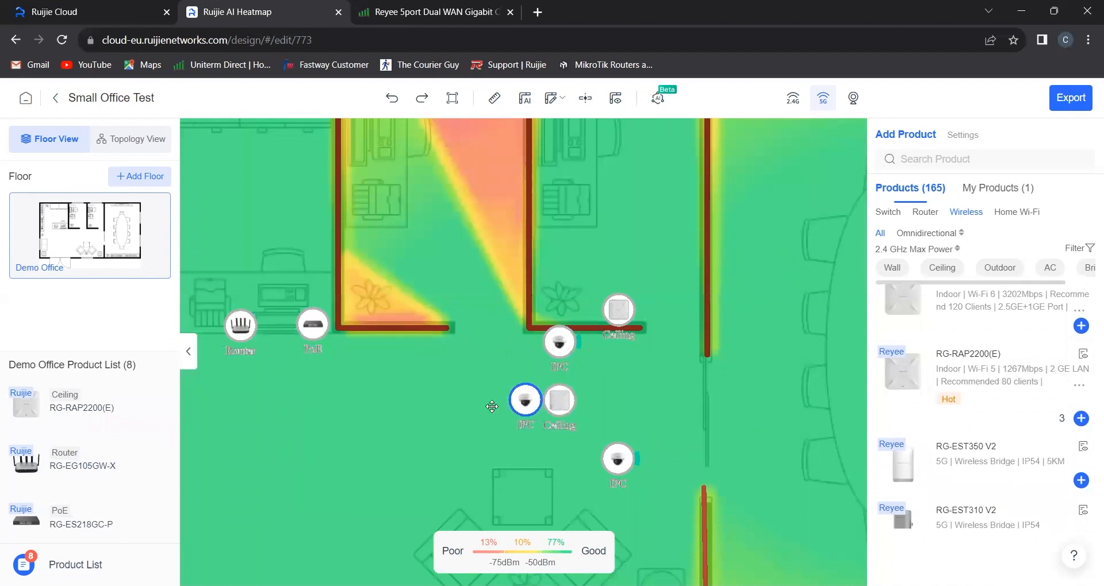
{"action": "left_click_drag", "start_coordinate": [559, 403], "coordinate": [430, 307]}
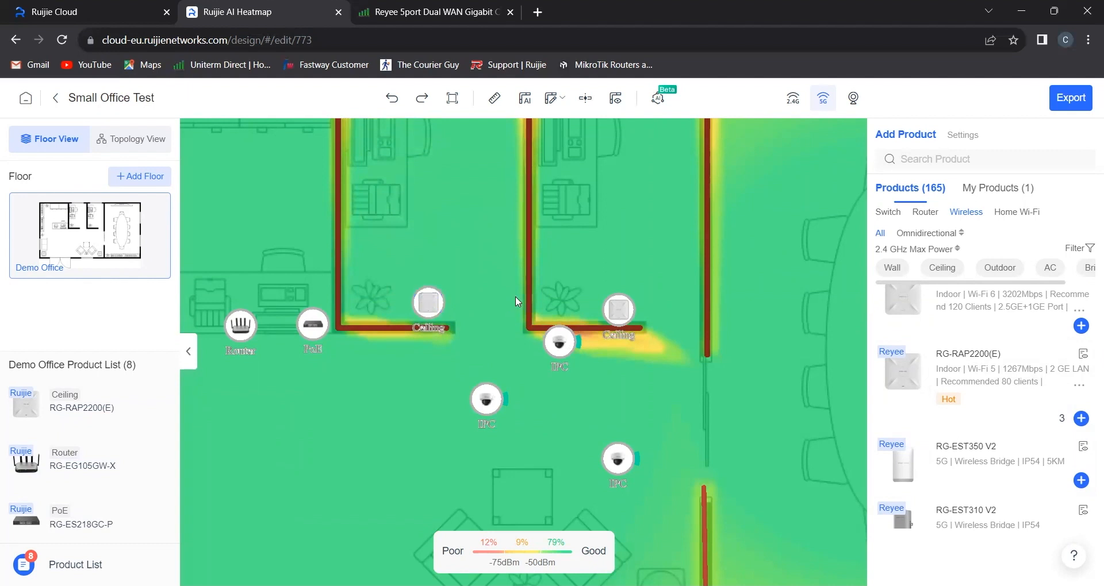
Step: Move the three cameras to the southwest and northwest corners of the open office and the northeast corner of the meeting room
{"action": "scroll", "coordinate": [515, 295], "scroll_direction": "down", "scroll_amount": 5}
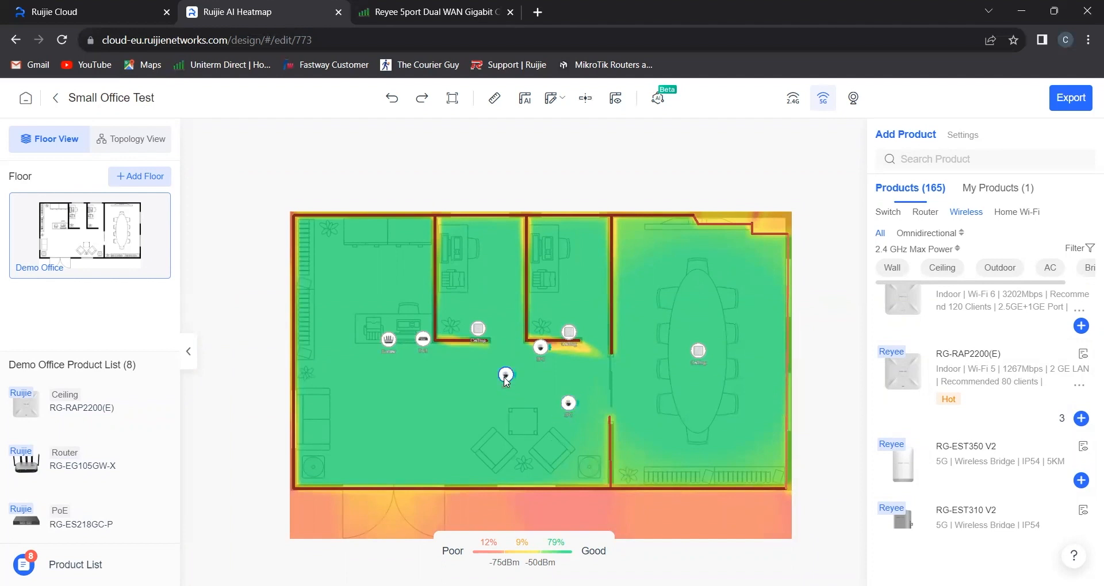
{"action": "left_click_drag", "start_coordinate": [505, 377], "coordinate": [320, 465]}
{"action": "left_click_drag", "start_coordinate": [307, 475], "coordinate": [302, 479]}
{"action": "left_click_drag", "start_coordinate": [535, 357], "coordinate": [298, 213]}
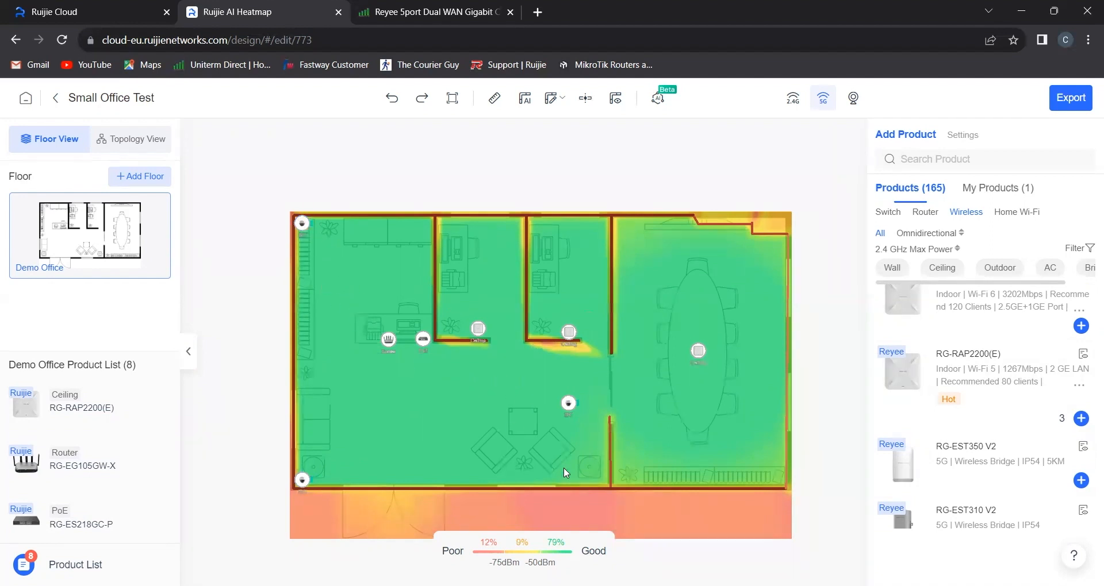
{"action": "left_click_drag", "start_coordinate": [572, 407], "coordinate": [783, 241]}
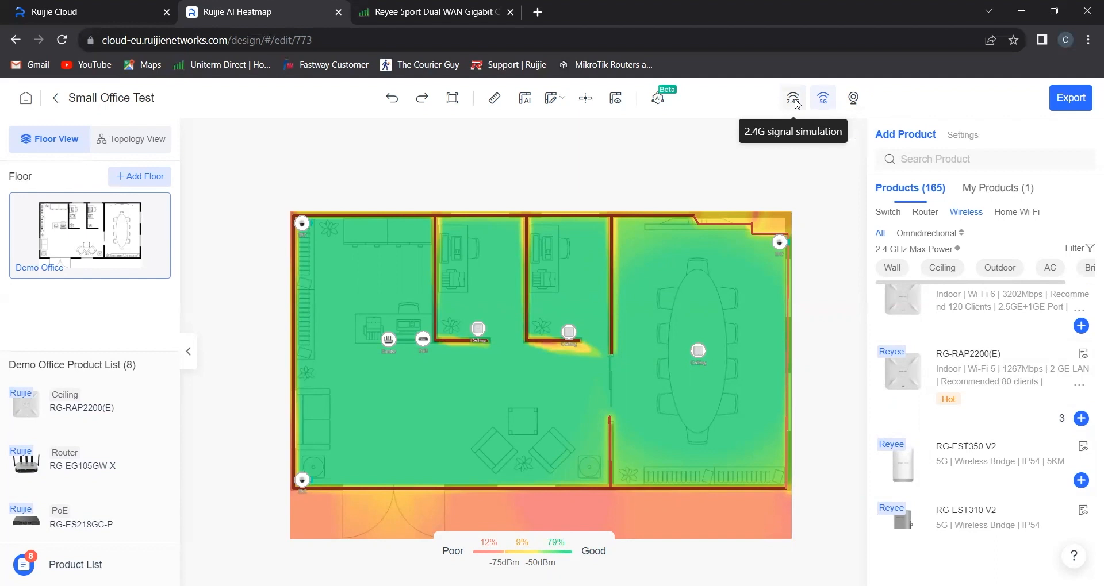
Step: Check the 5G signal simulation and compare it with the 2.4G simulation
{"action": "left_click", "coordinate": [824, 97]}
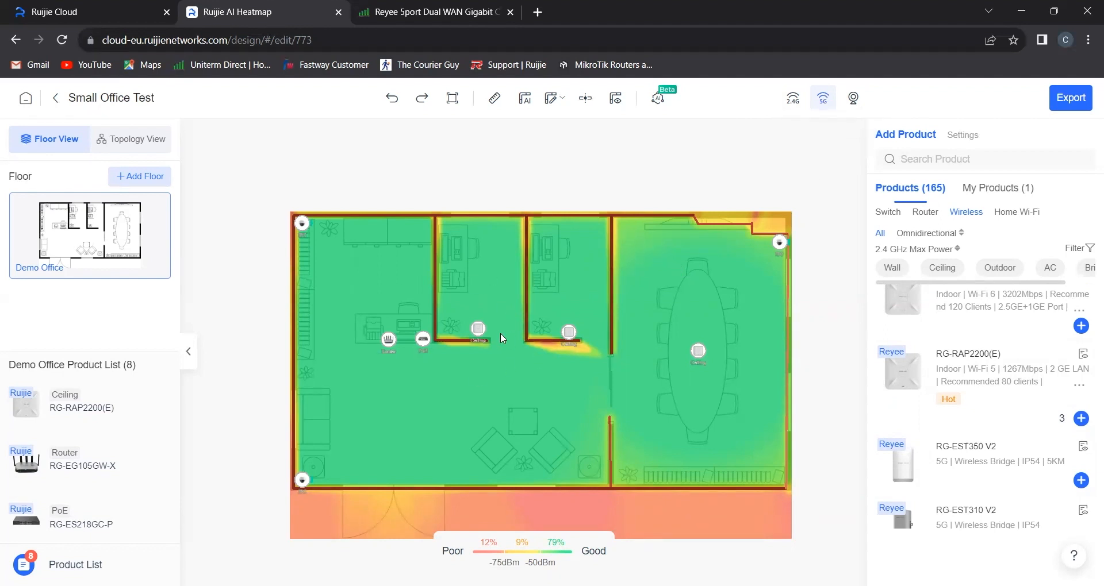
{"action": "left_click", "coordinate": [793, 100]}
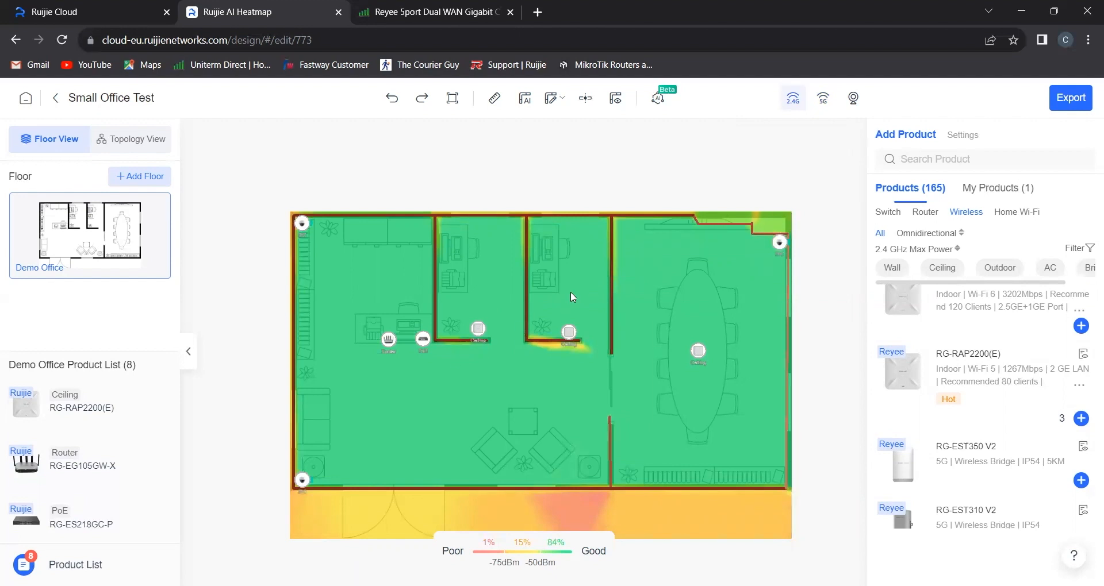
Step: Display the camera coverage and rotate the open office's southwest corner camera to face northeast into the room
{"action": "left_click", "coordinate": [853, 100]}
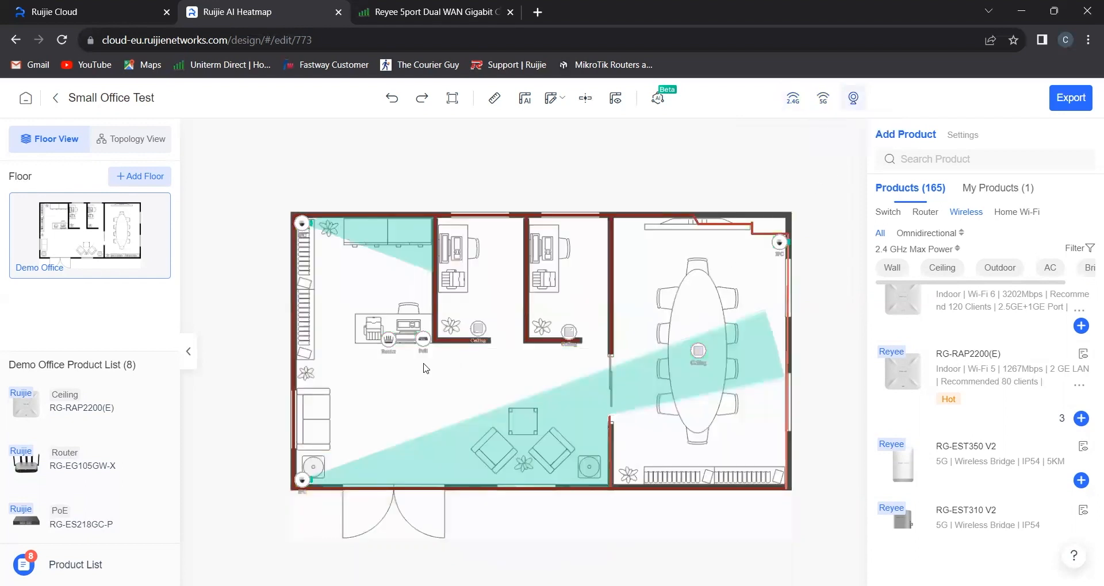
{"action": "scroll", "coordinate": [403, 420], "scroll_direction": "up", "scroll_amount": 2}
{"action": "left_click_drag", "start_coordinate": [345, 391], "coordinate": [377, 415]}
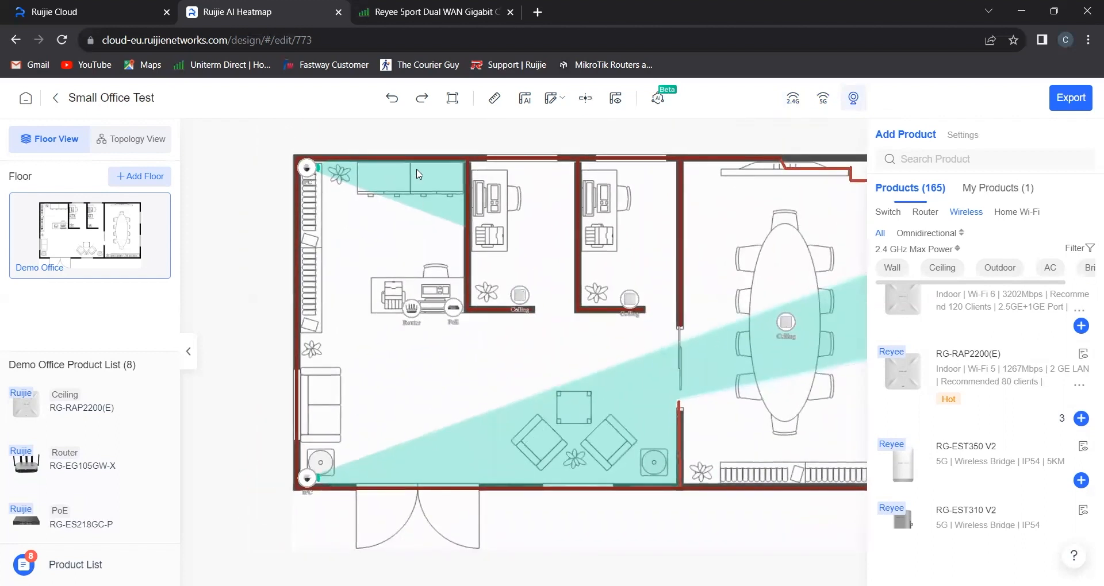
{"action": "left_click_drag", "start_coordinate": [398, 371], "coordinate": [416, 237]}
{"action": "scroll", "coordinate": [383, 319], "scroll_direction": "up", "scroll_amount": 6}
{"action": "scroll", "coordinate": [324, 293], "scroll_direction": "down", "scroll_amount": 2}
{"action": "left_click_drag", "start_coordinate": [323, 306], "coordinate": [326, 298]}
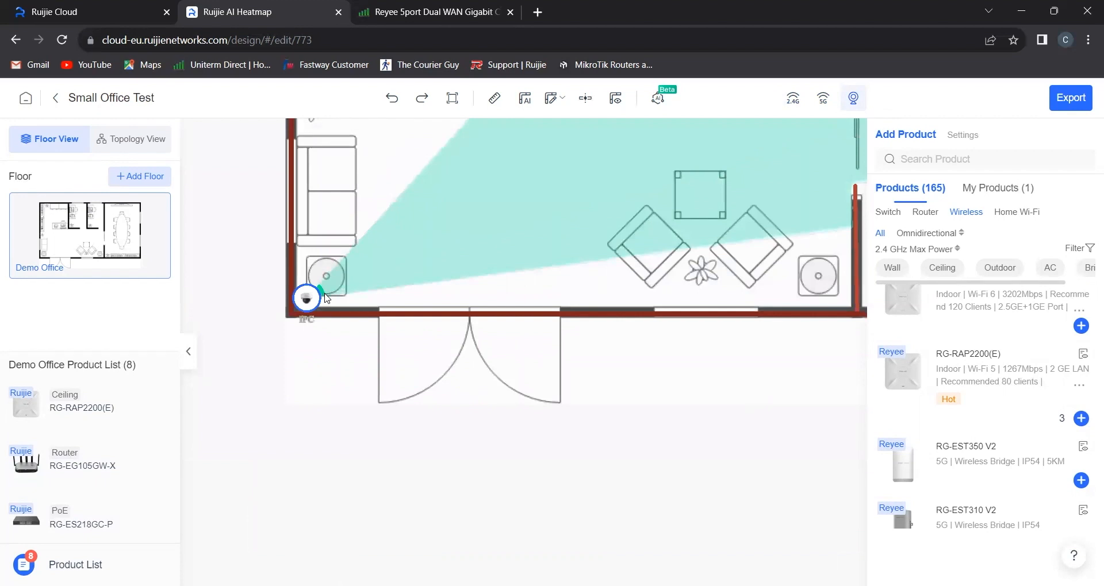
{"action": "scroll", "coordinate": [598, 217], "scroll_direction": "down", "scroll_amount": 3}
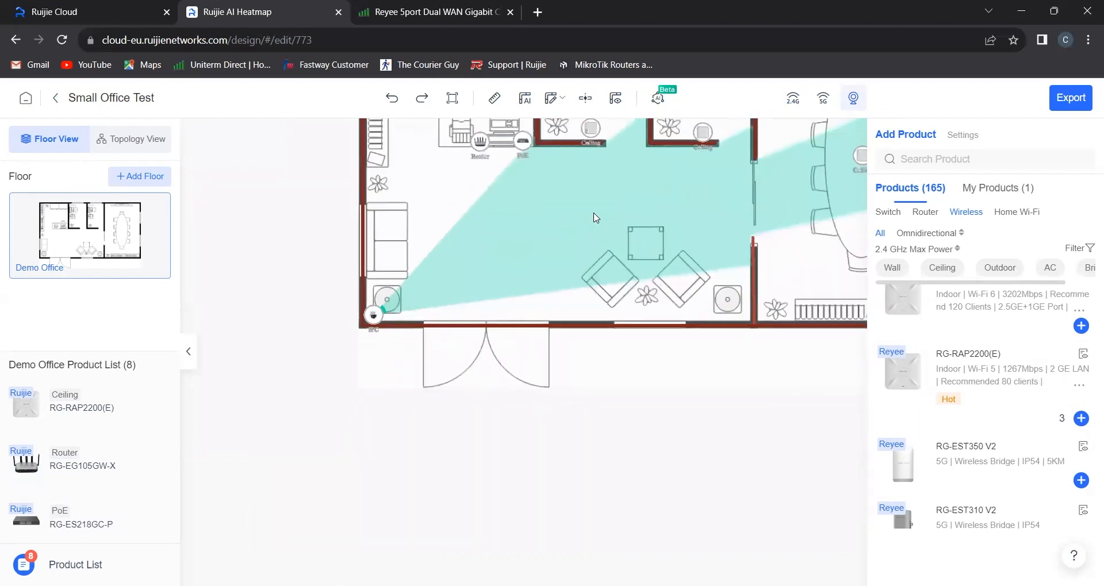
Step: Rotate the meeting room camera to face southwest and the open office's northwest corner camera to face southeast
{"action": "left_click_drag", "start_coordinate": [634, 190], "coordinate": [591, 228]}
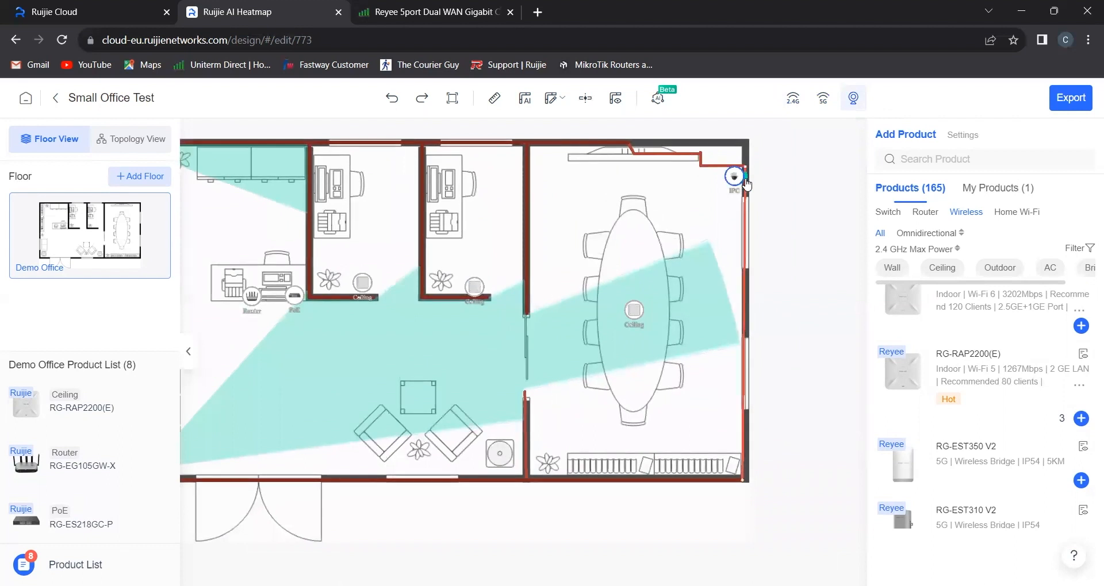
{"action": "left_click_drag", "start_coordinate": [746, 179], "coordinate": [725, 183]}
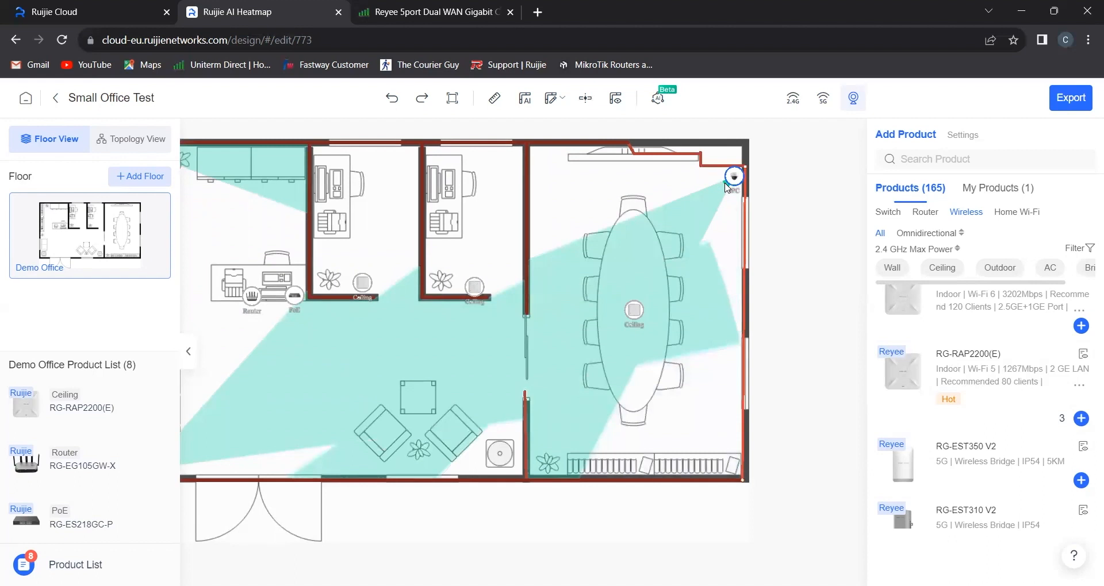
{"action": "left_click_drag", "start_coordinate": [345, 361], "coordinate": [502, 357]}
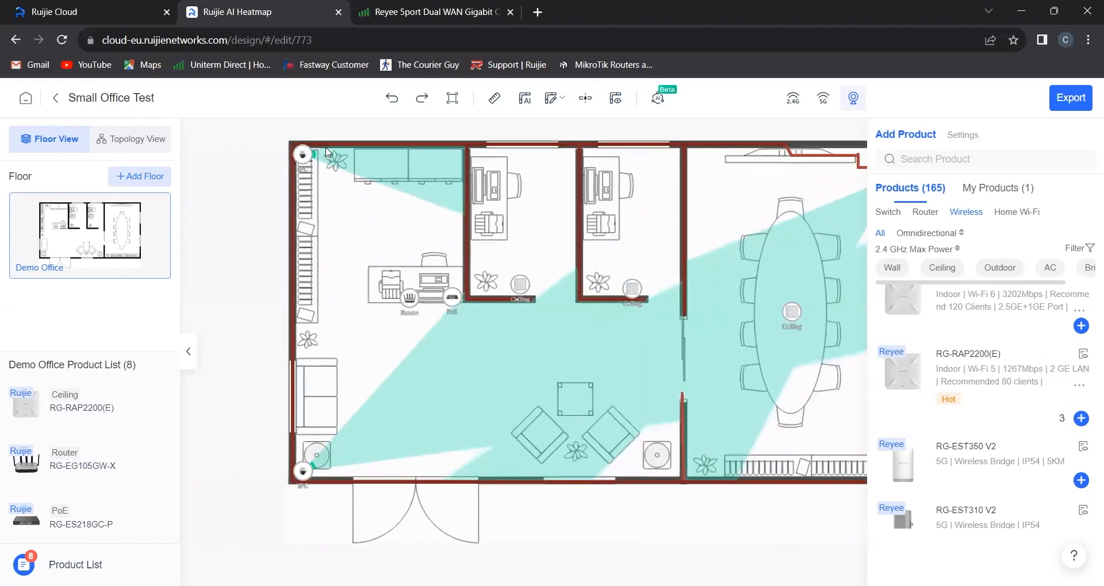
{"action": "left_click_drag", "start_coordinate": [316, 158], "coordinate": [309, 167]}
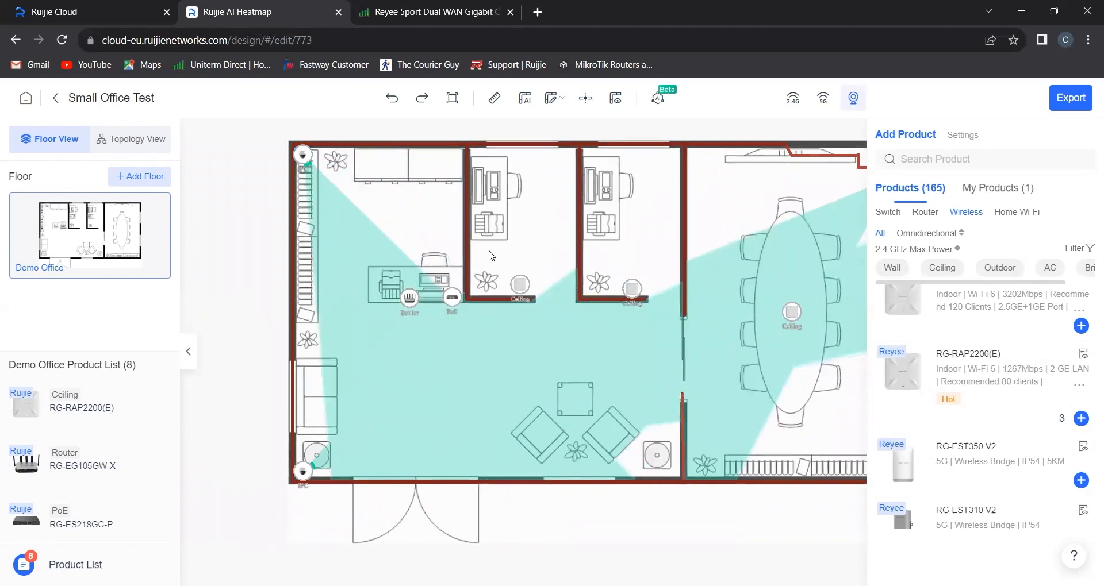
Step: Review the overall camera coverage and the 2.4G and 5G heatmaps, finishing on the 2.4G simulation
{"action": "scroll", "coordinate": [540, 247], "scroll_direction": "down", "scroll_amount": 2}
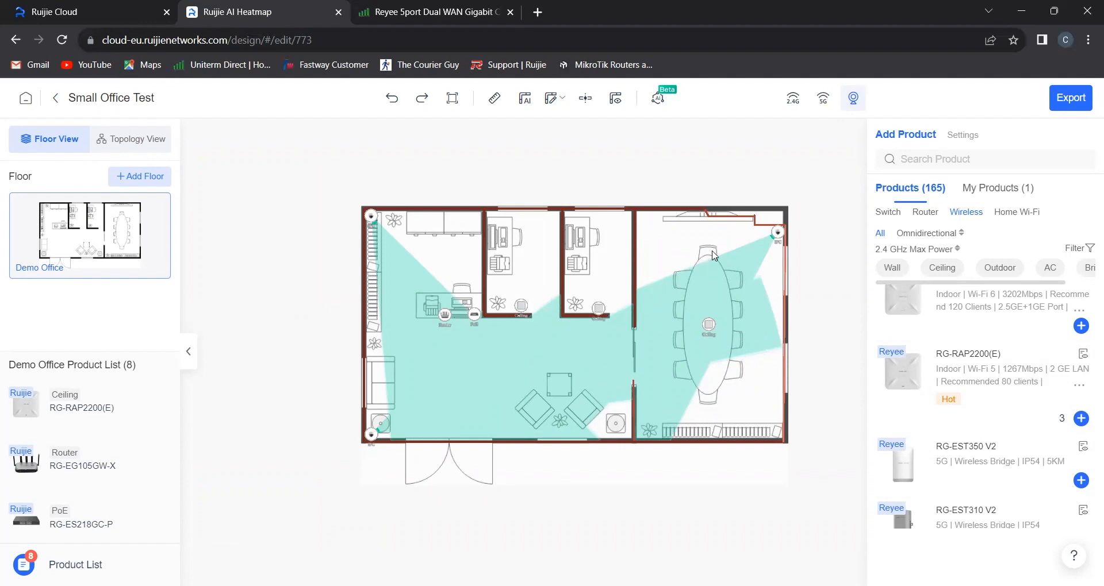
{"action": "left_click", "coordinate": [793, 102]}
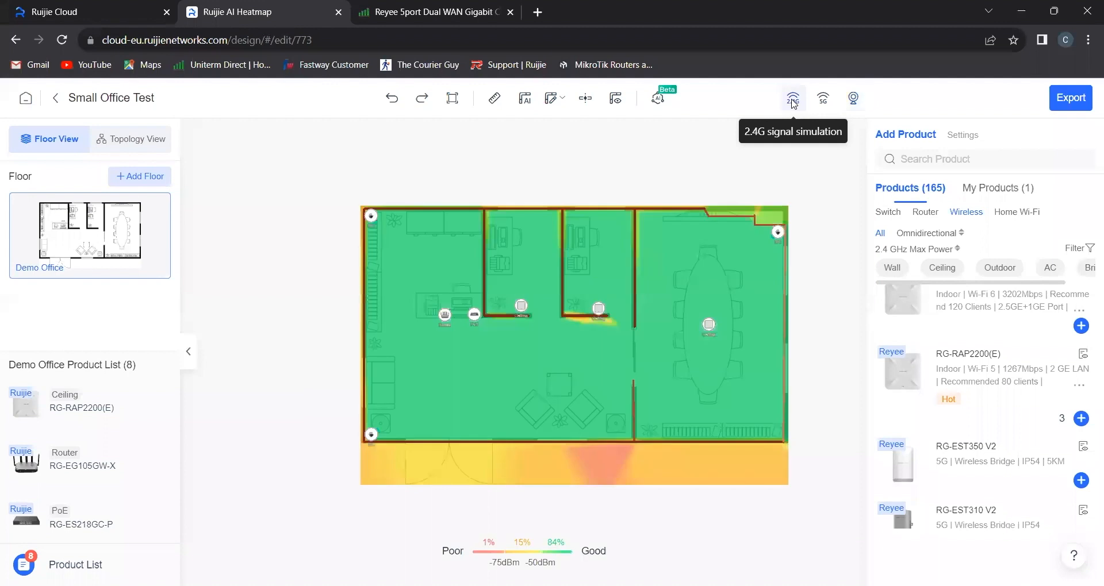
{"action": "left_click", "coordinate": [822, 102]}
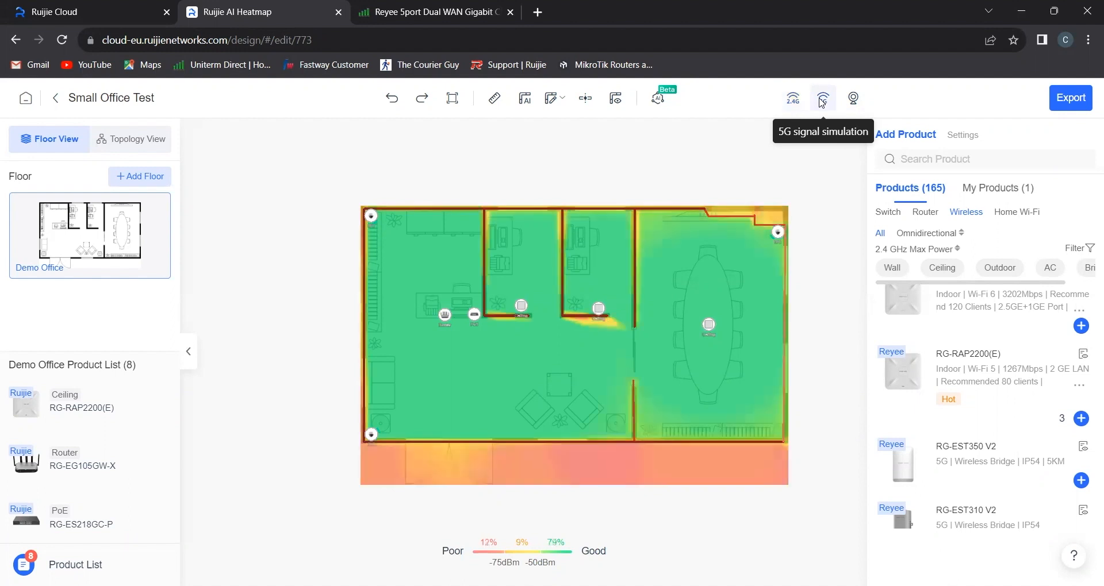
{"action": "left_click", "coordinate": [787, 103]}
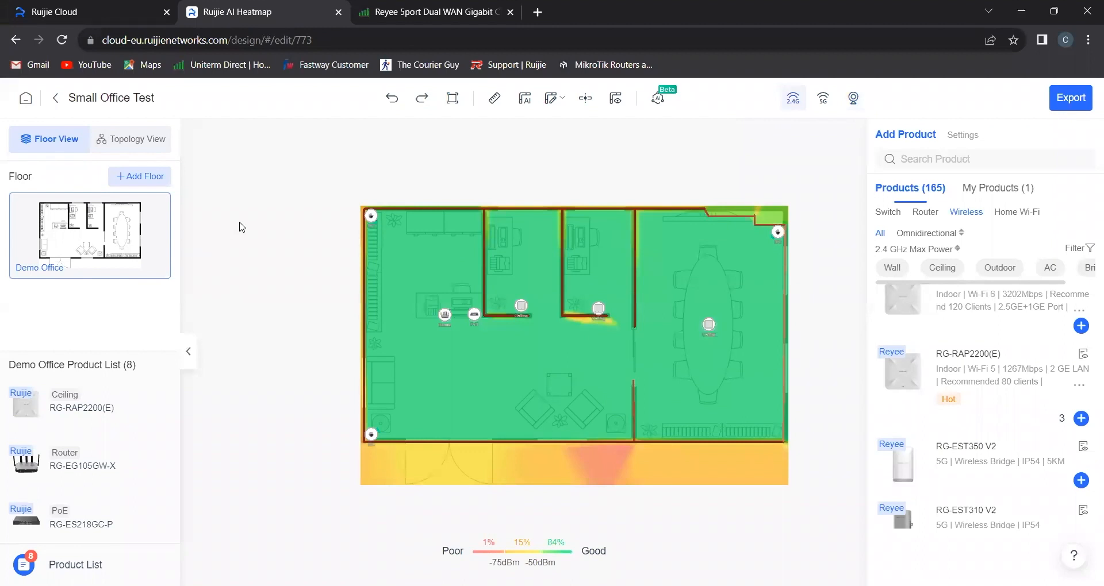
Step: Look at the topology of the connected devices and at the form for adding another floor, and return to the floor plan
{"action": "left_click", "coordinate": [133, 144]}
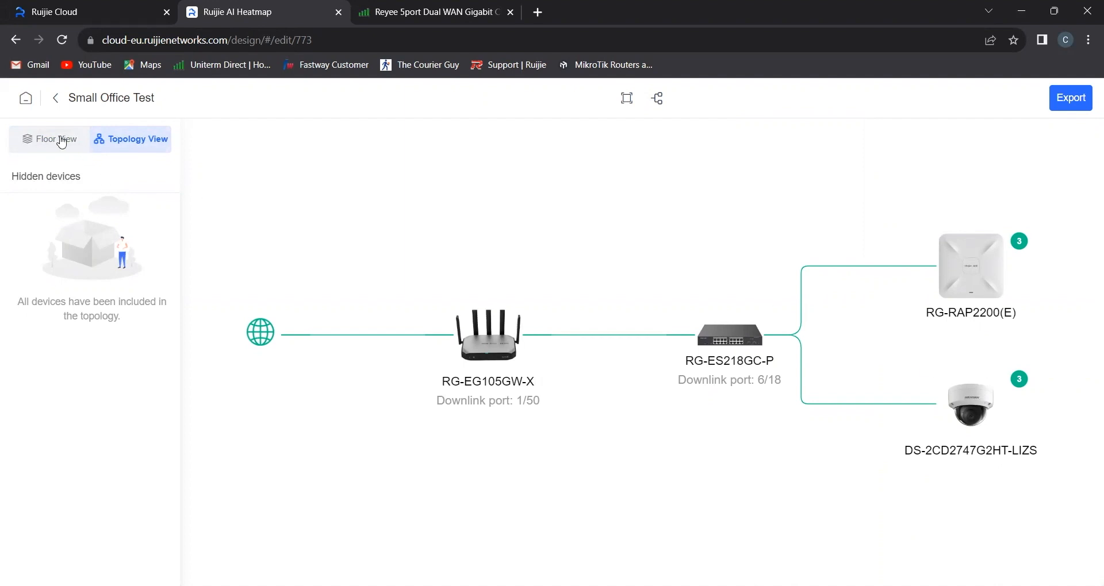
{"action": "left_click", "coordinate": [79, 140]}
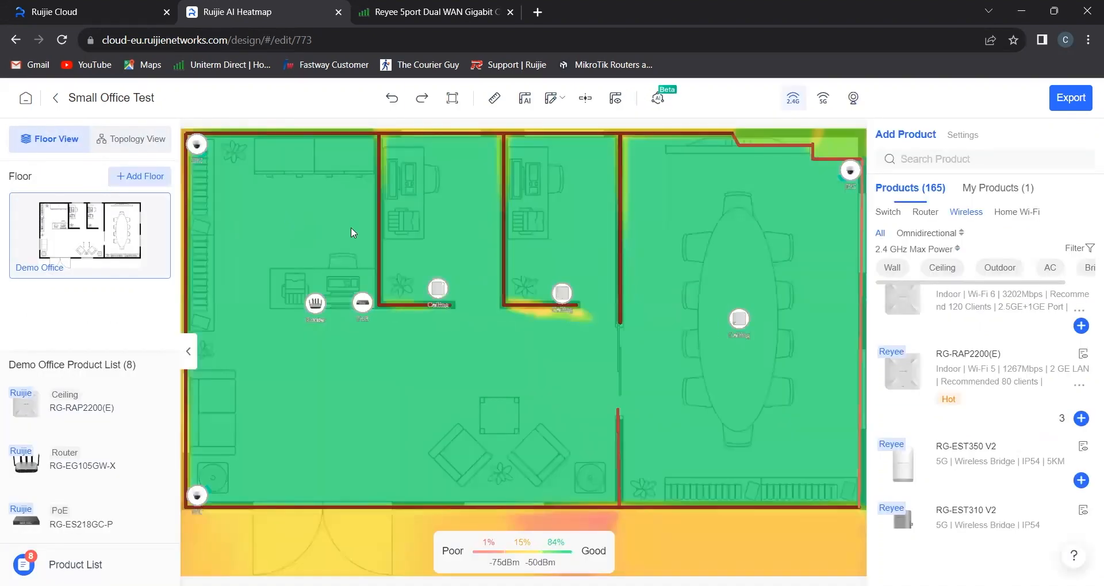
{"action": "left_click", "coordinate": [143, 181]}
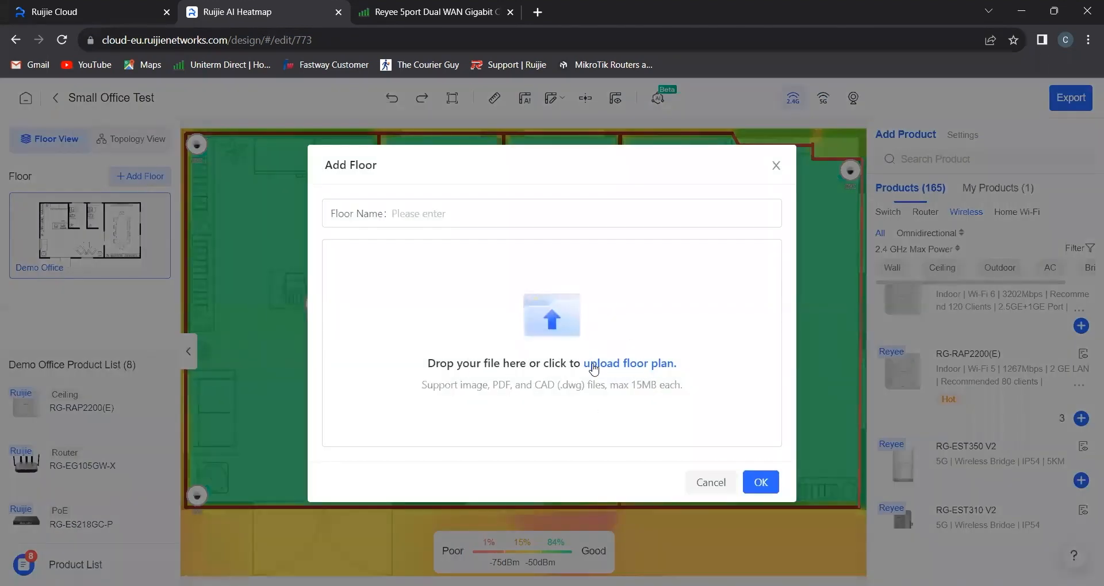
{"action": "left_click", "coordinate": [709, 482]}
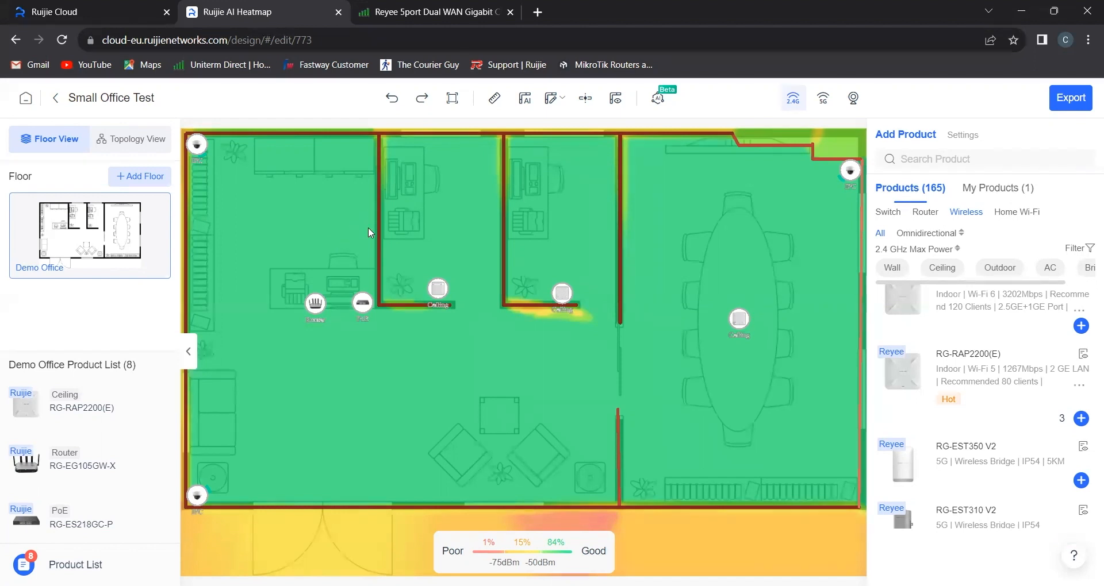
{"action": "scroll", "coordinate": [474, 252], "scroll_direction": "down", "scroll_amount": 4}
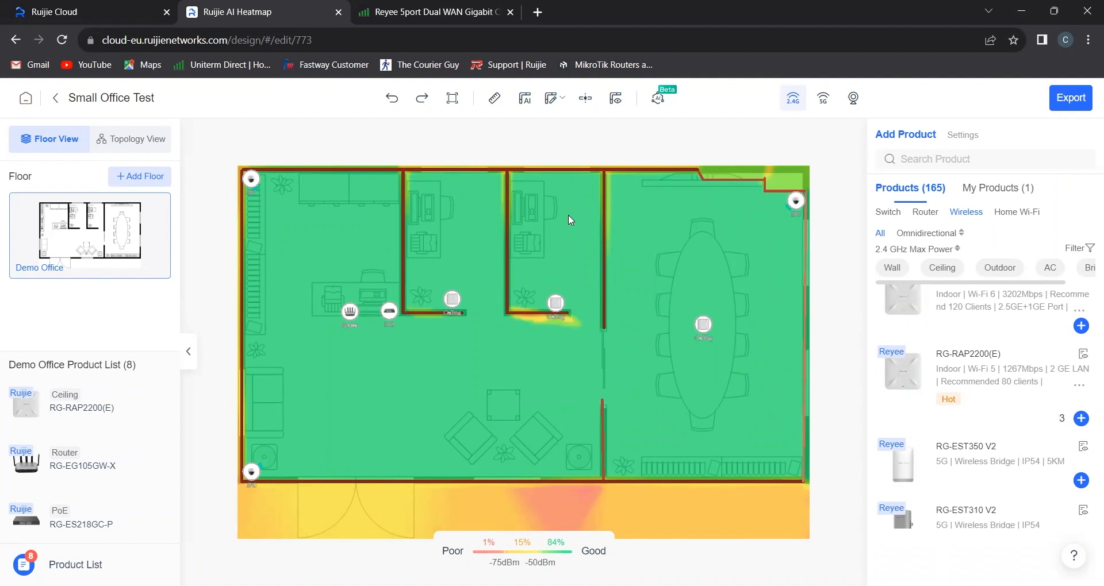
Step: Open the project's export preview and group the product list by floor
{"action": "left_click", "coordinate": [1071, 99]}
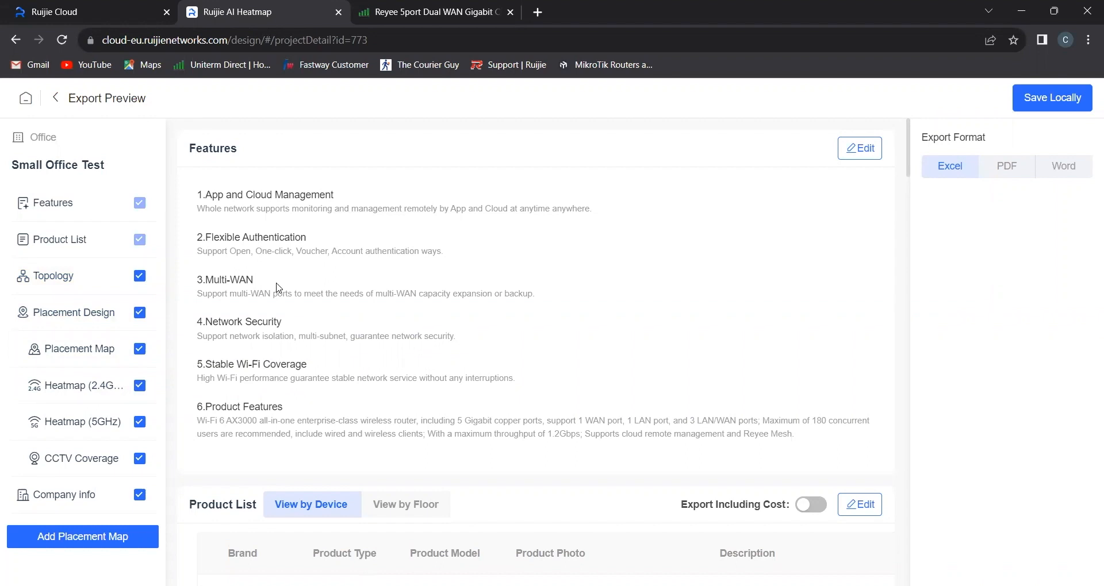
{"action": "scroll", "coordinate": [282, 290], "scroll_direction": "down", "scroll_amount": 3}
{"action": "scroll", "coordinate": [315, 318], "scroll_direction": "down", "scroll_amount": 3}
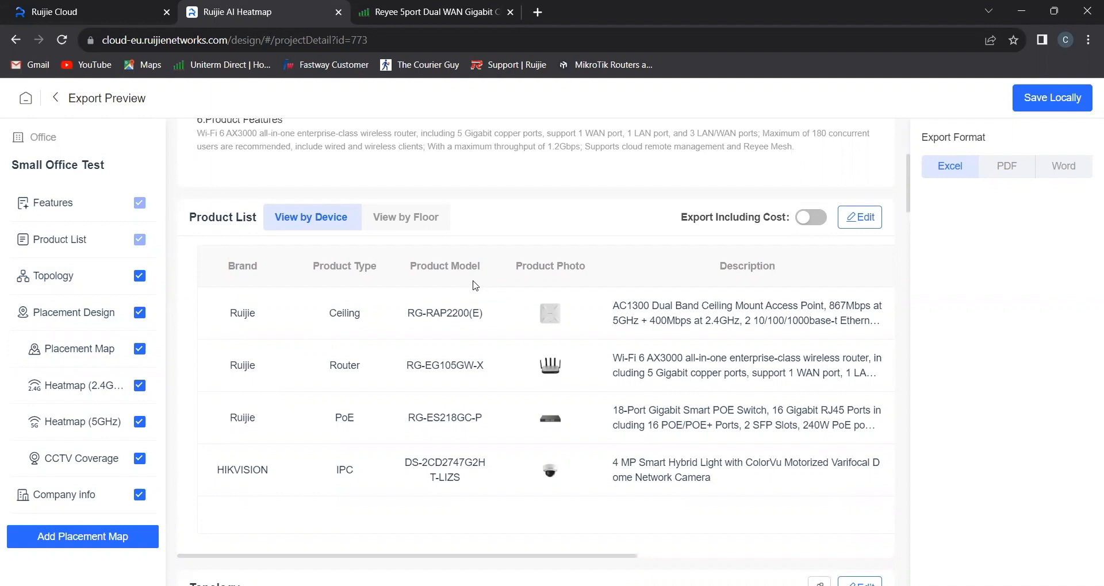
{"action": "scroll", "coordinate": [468, 276], "scroll_direction": "down", "scroll_amount": 1}
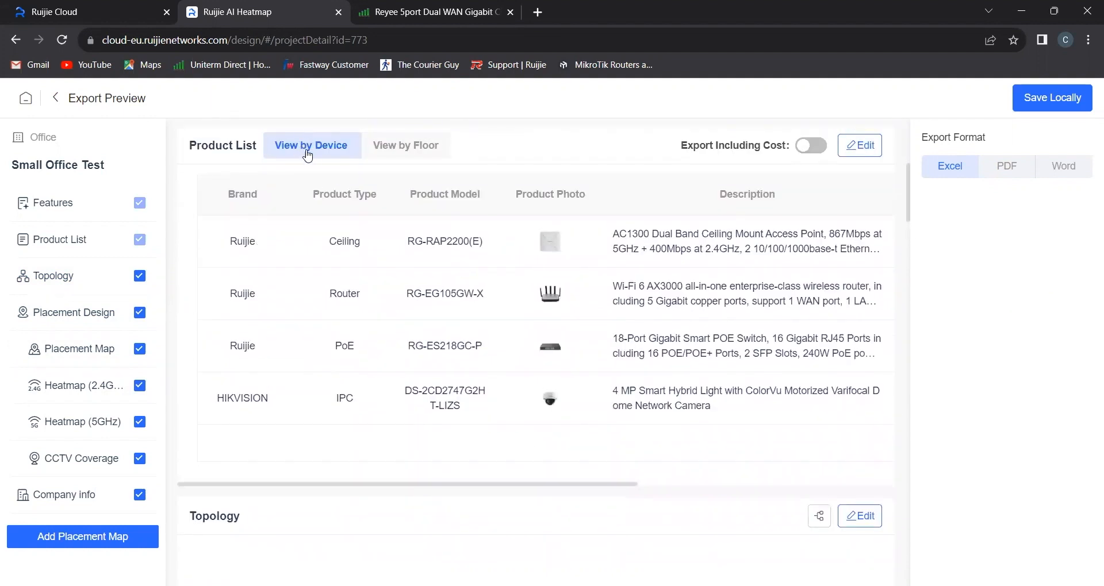
{"action": "left_click", "coordinate": [402, 144]}
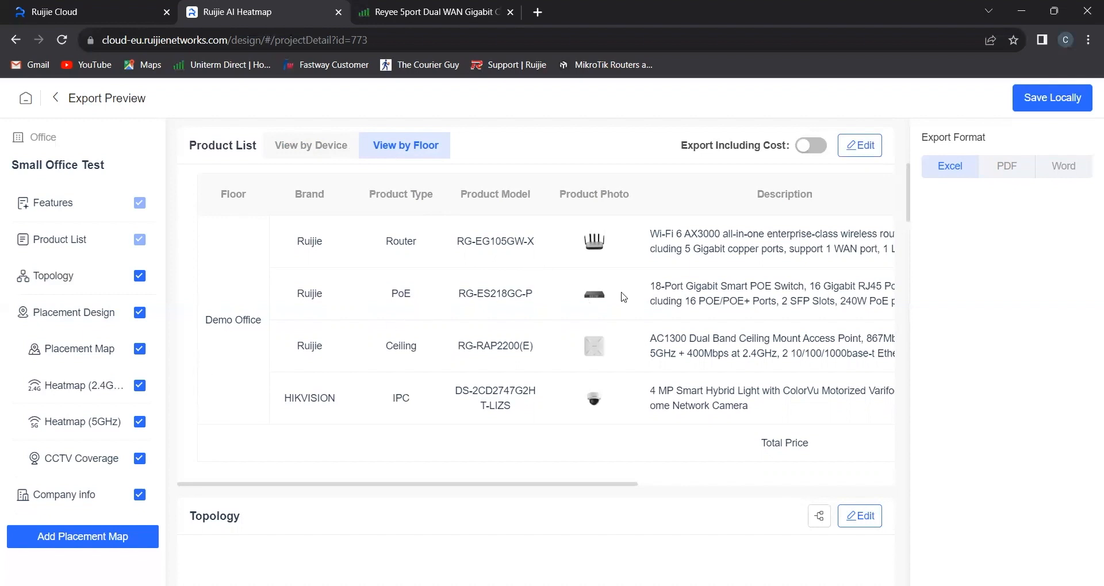
Step: Group the product list by device, and look over the report's topology and placement map
{"action": "left_click", "coordinate": [327, 147]}
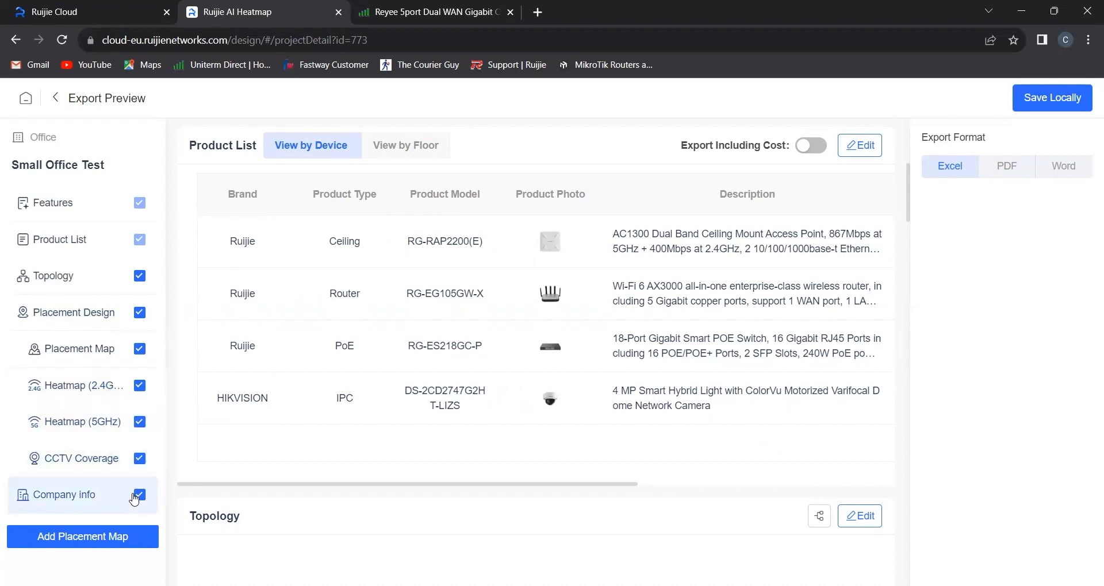
{"action": "scroll", "coordinate": [362, 369], "scroll_direction": "down", "scroll_amount": 3}
{"action": "scroll", "coordinate": [362, 368], "scroll_direction": "down", "scroll_amount": 10}
{"action": "scroll", "coordinate": [409, 345], "scroll_direction": "up", "scroll_amount": 4}
{"action": "scroll", "coordinate": [409, 345], "scroll_direction": "down", "scroll_amount": 6}
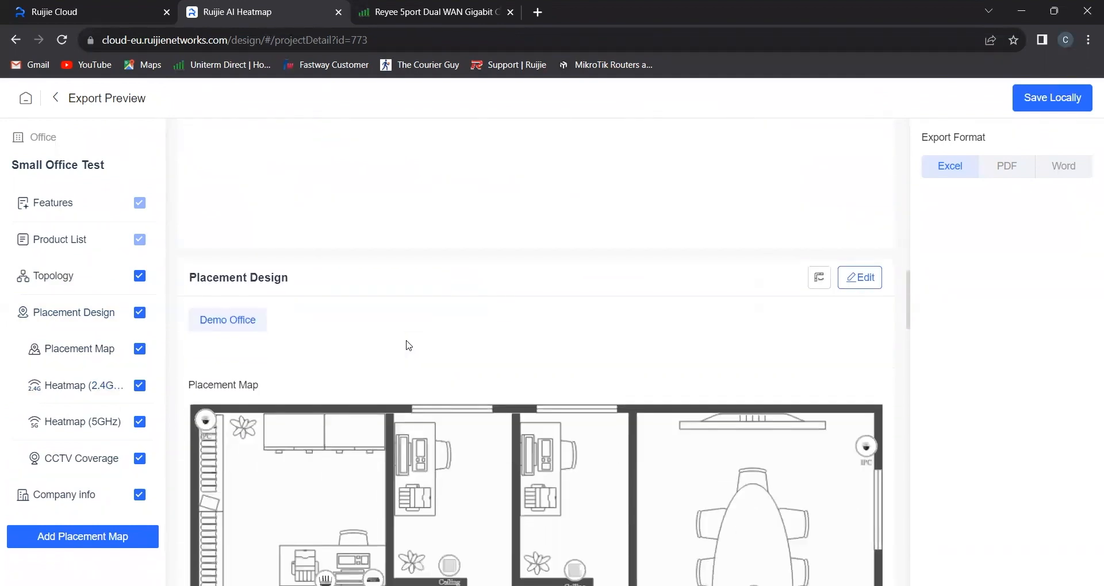
{"action": "scroll", "coordinate": [409, 345], "scroll_direction": "down", "scroll_amount": 3}
{"action": "scroll", "coordinate": [406, 320], "scroll_direction": "down", "scroll_amount": 3}
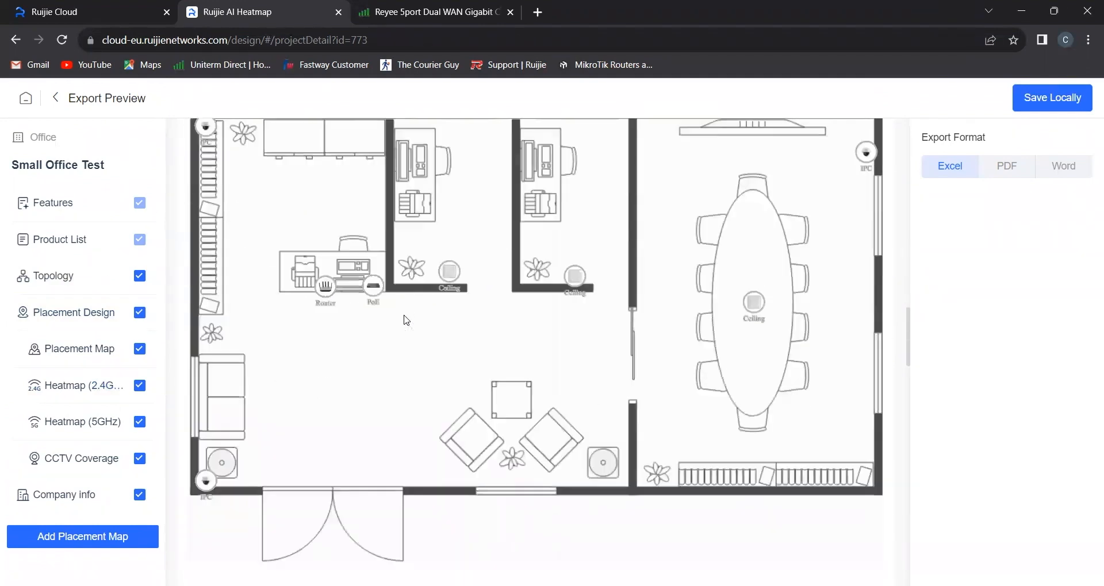
Step: Examine the 2.4 GHz and 5 GHz heatmaps, the CCTV coverage and the company info section of the export preview
{"action": "scroll", "coordinate": [406, 320], "scroll_direction": "down", "scroll_amount": 7}
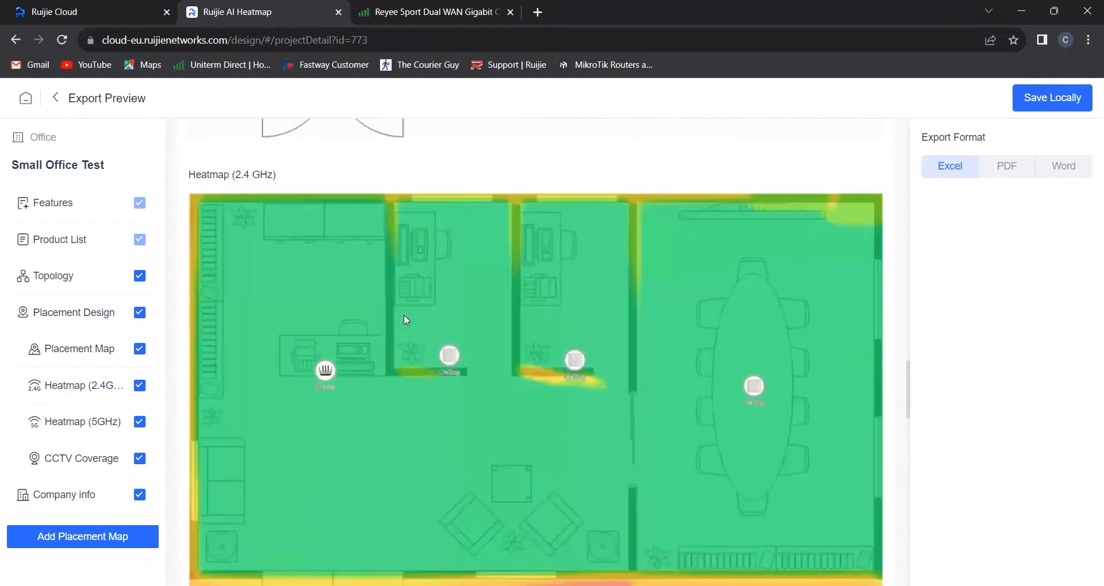
{"action": "scroll", "coordinate": [522, 281], "scroll_direction": "down", "scroll_amount": 1}
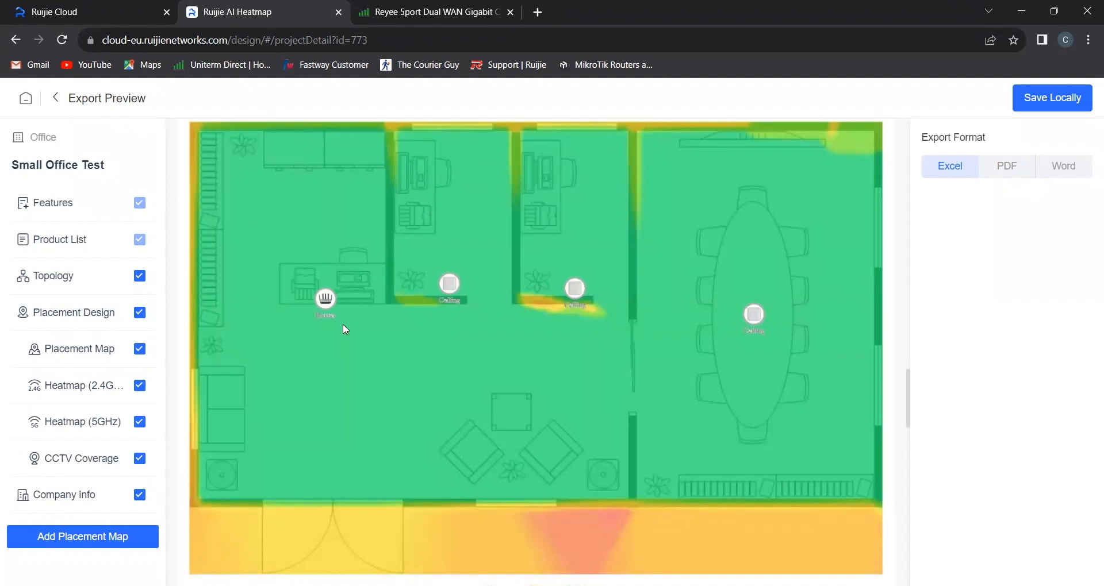
{"action": "scroll", "coordinate": [471, 343], "scroll_direction": "down", "scroll_amount": 1}
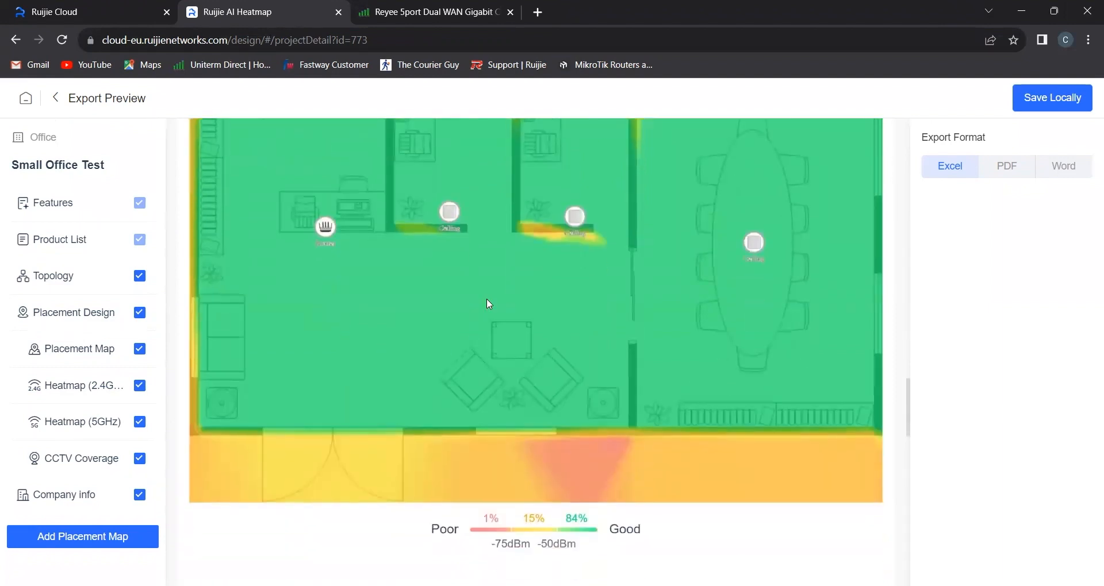
{"action": "scroll", "coordinate": [486, 311], "scroll_direction": "up", "scroll_amount": 1}
{"action": "scroll", "coordinate": [486, 312], "scroll_direction": "down", "scroll_amount": 4}
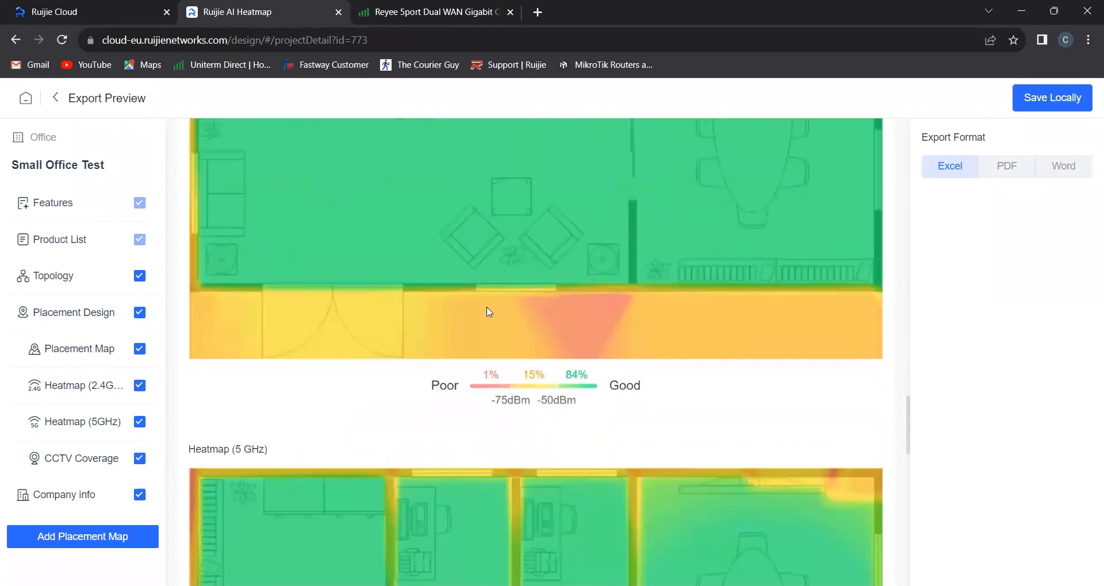
{"action": "scroll", "coordinate": [487, 312], "scroll_direction": "down", "scroll_amount": 3}
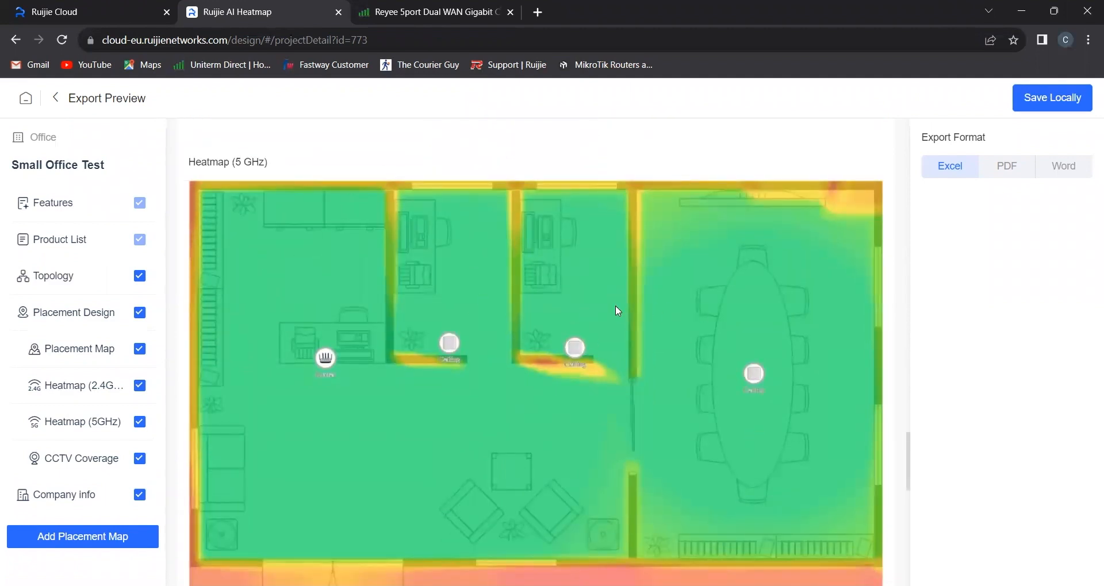
{"action": "scroll", "coordinate": [616, 310], "scroll_direction": "down", "scroll_amount": 1}
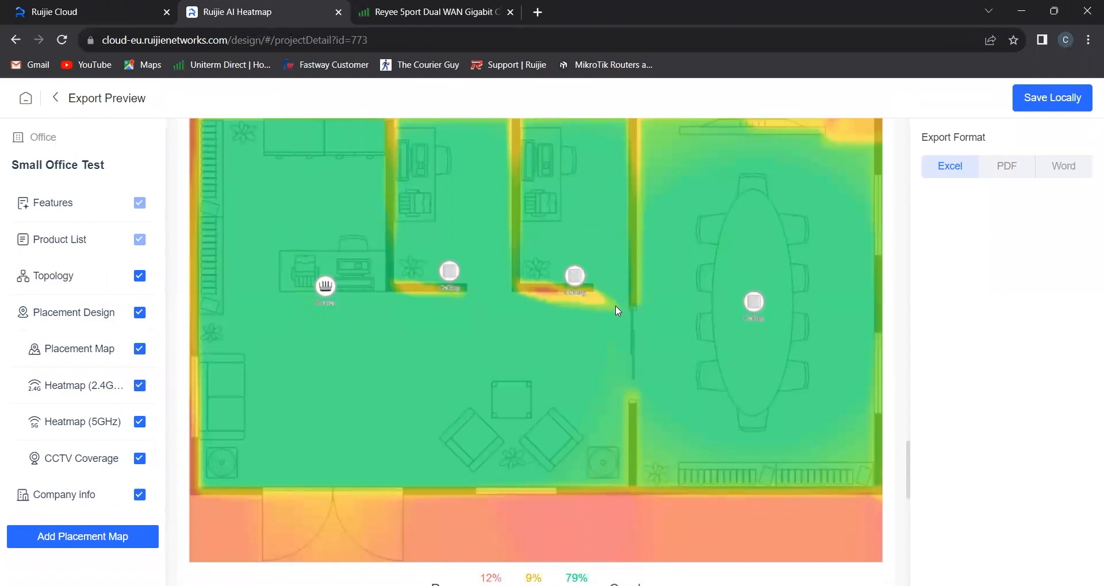
{"action": "scroll", "coordinate": [616, 311], "scroll_direction": "down", "scroll_amount": 8}
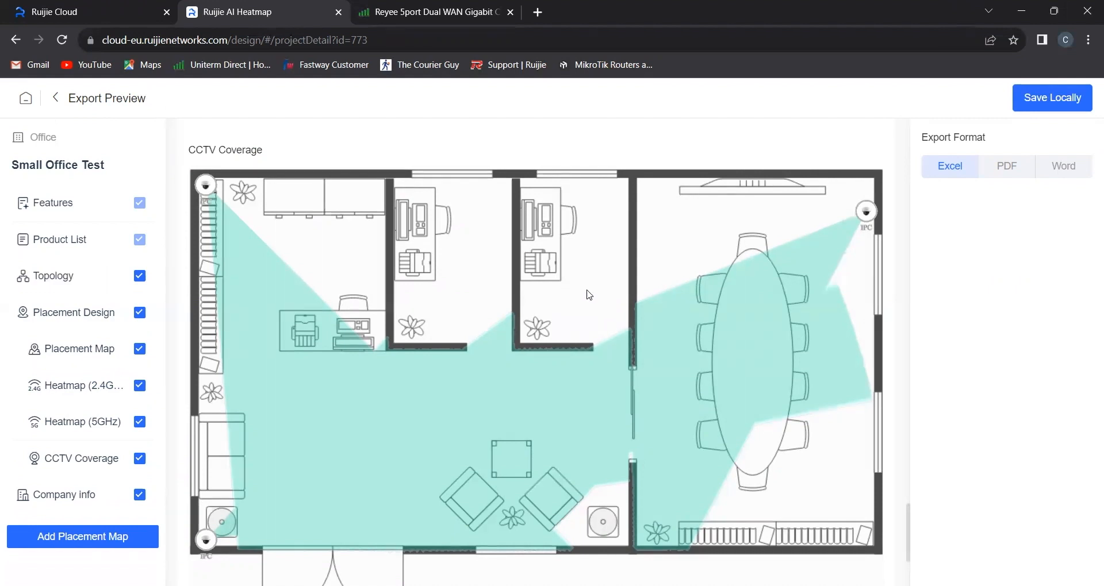
{"action": "scroll", "coordinate": [523, 279], "scroll_direction": "down", "scroll_amount": 3}
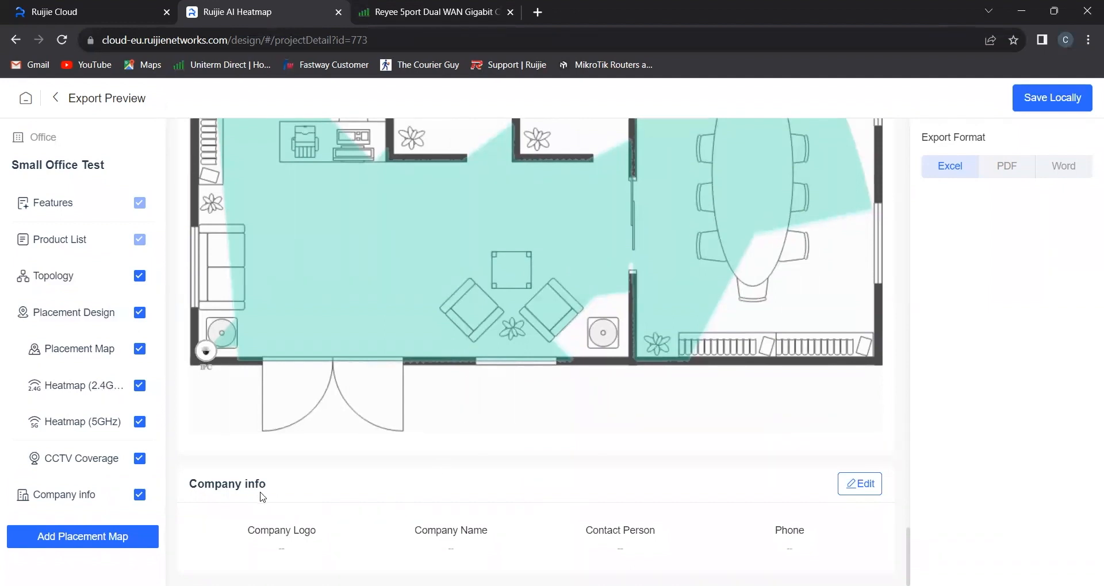
Step: Look at the logo, company name, contact person and phone fields of the company info form, and close it without entering anything
{"action": "left_click", "coordinate": [858, 485]}
{"action": "left_click", "coordinate": [499, 346]}
{"action": "left_click", "coordinate": [487, 393]}
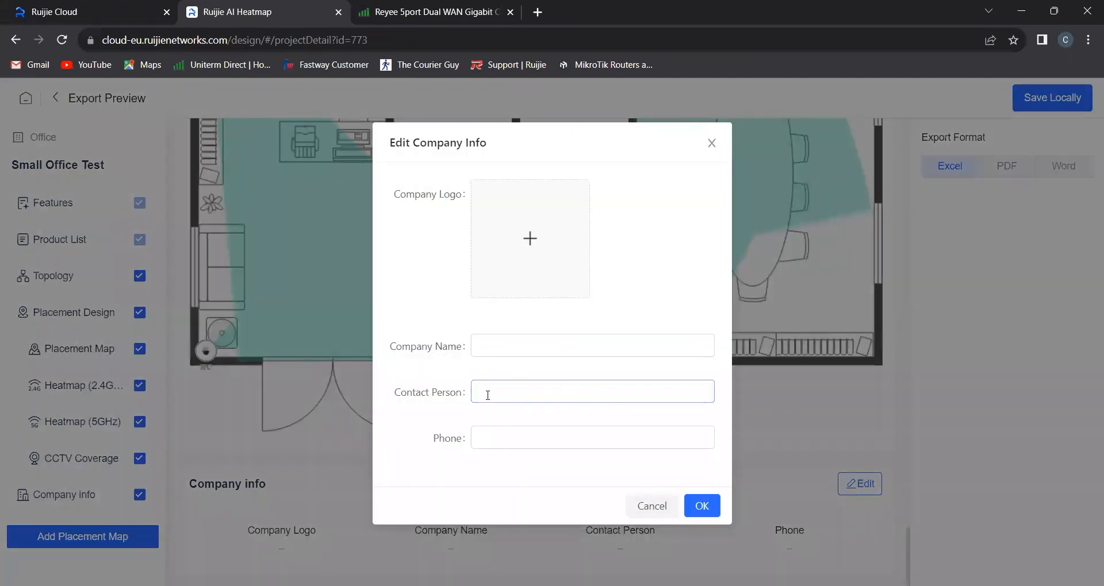
{"action": "left_click", "coordinate": [495, 431]}
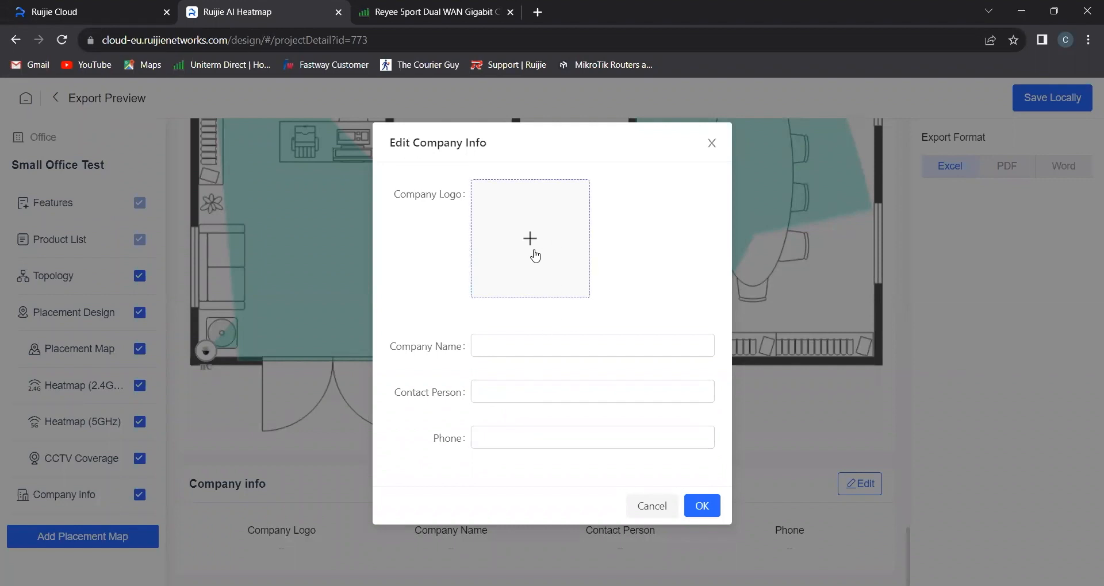
{"action": "left_click", "coordinate": [713, 142]}
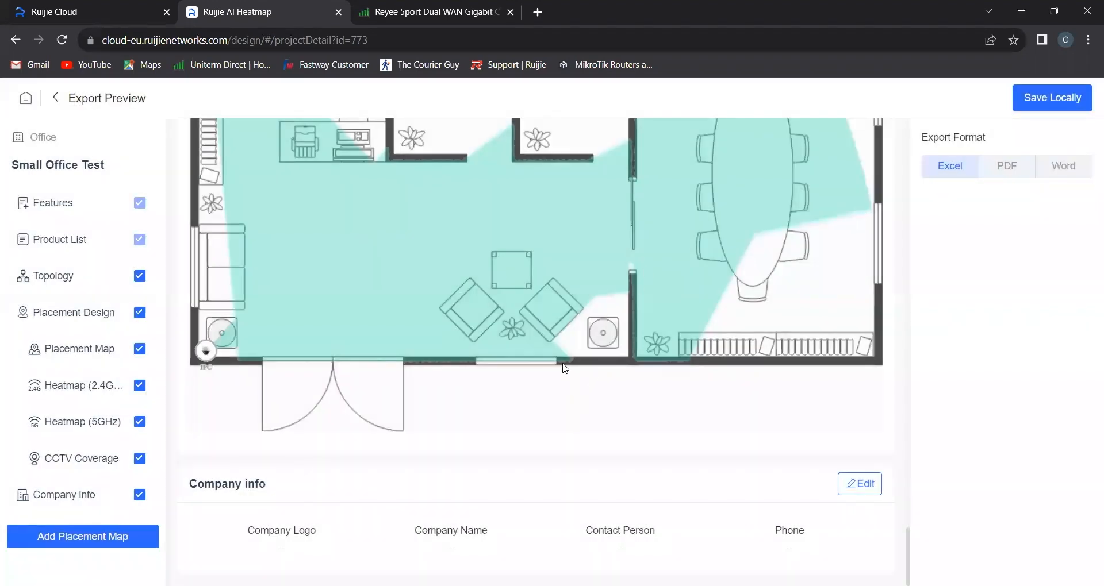
Step: Return to the start of the export preview and set the export format to PDF
{"action": "scroll", "coordinate": [564, 370], "scroll_direction": "up", "scroll_amount": 15}
{"action": "scroll", "coordinate": [564, 370], "scroll_direction": "up", "scroll_amount": 15}
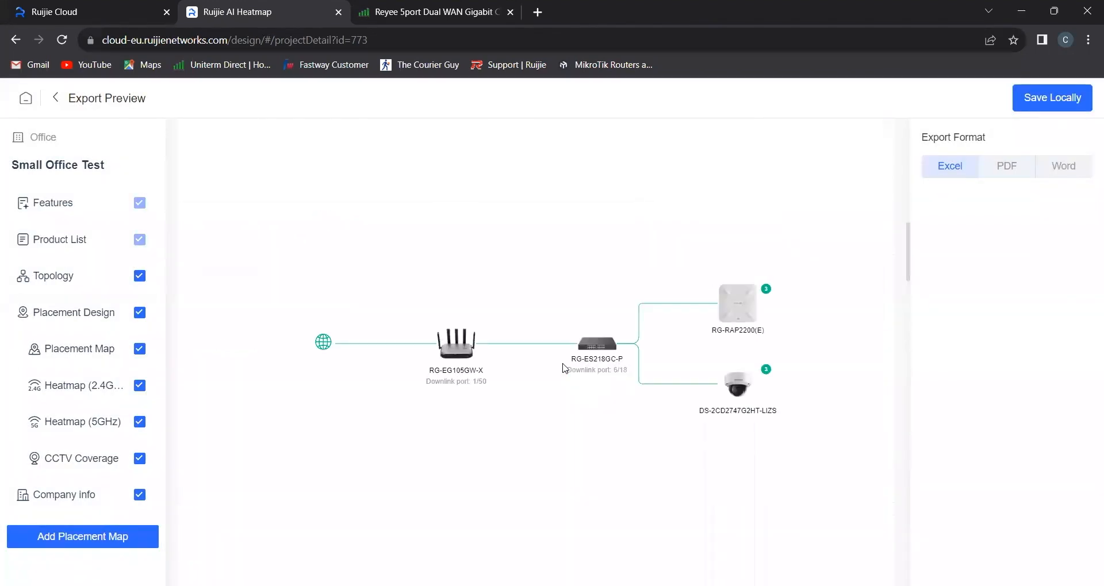
{"action": "scroll", "coordinate": [564, 370], "scroll_direction": "up", "scroll_amount": 8}
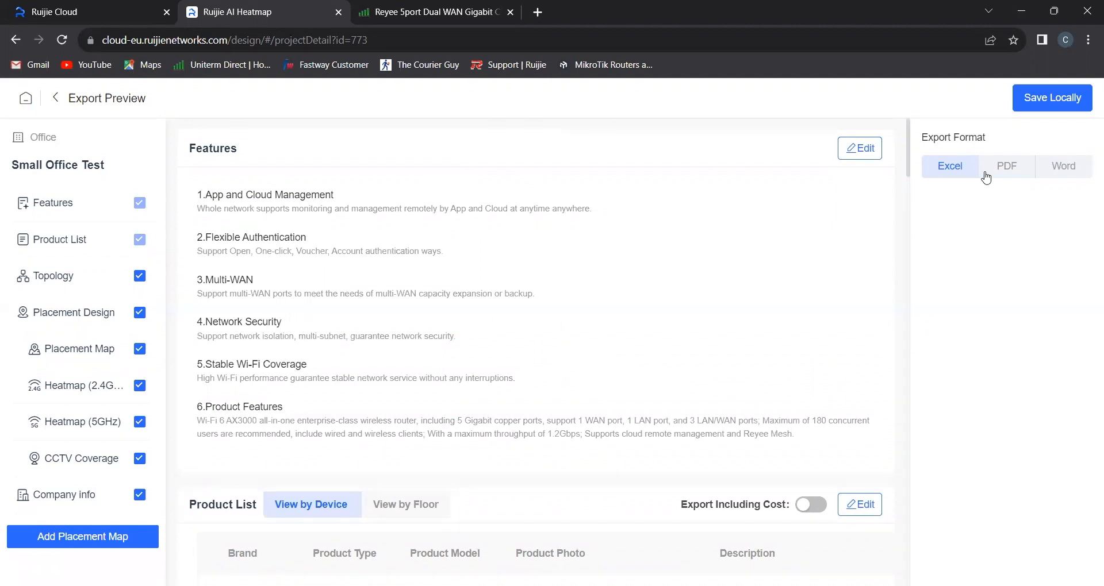
{"action": "left_click", "coordinate": [1013, 169]}
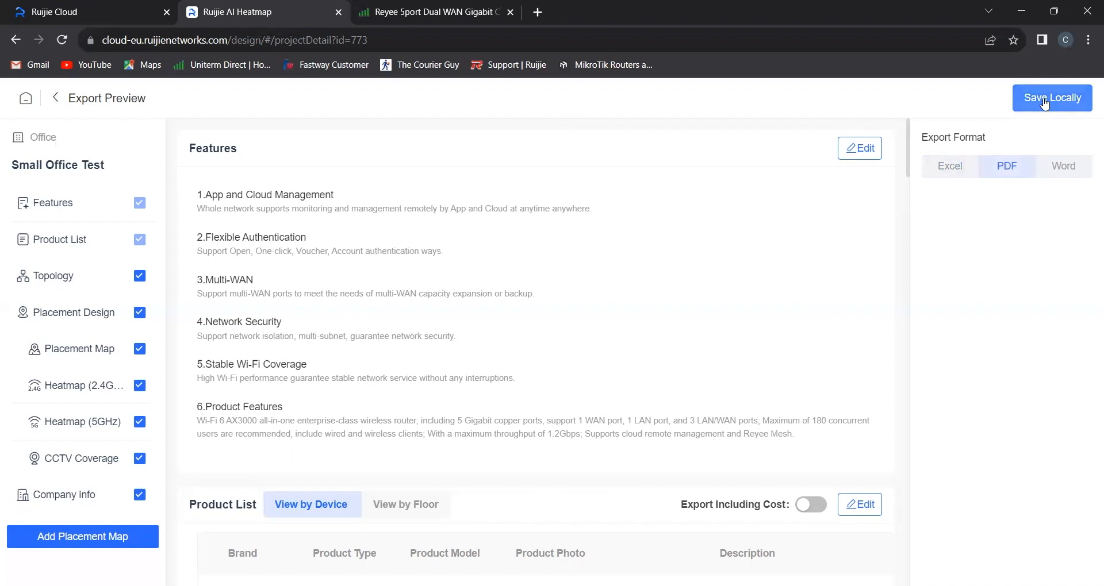
Step: Try including costs in the exported product list, examine the price and cost columns, and exclude the costs again
{"action": "scroll", "coordinate": [801, 330], "scroll_direction": "down", "scroll_amount": 1}
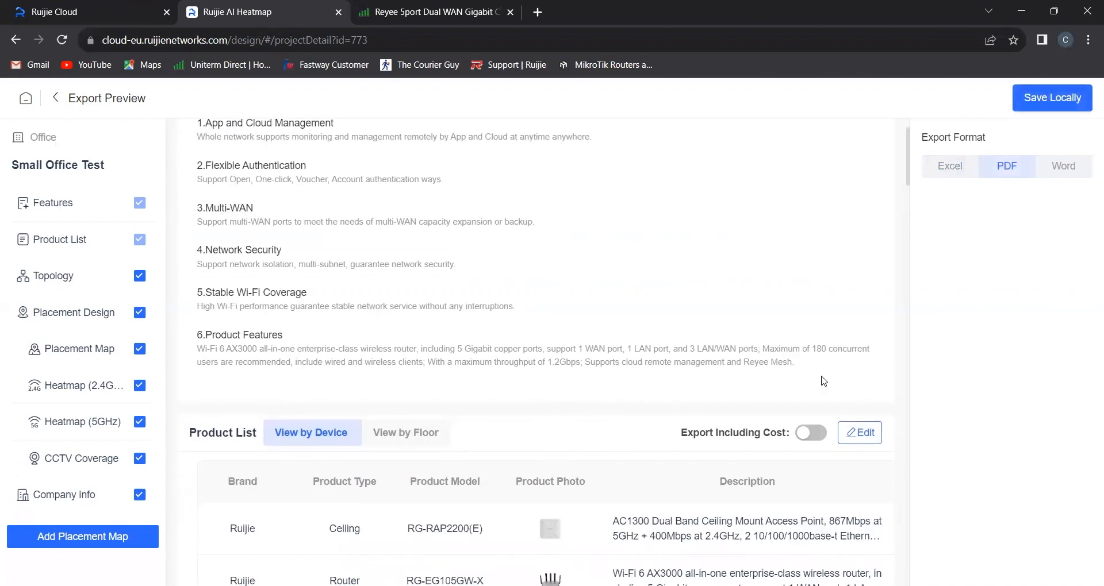
{"action": "scroll", "coordinate": [823, 381], "scroll_direction": "down", "scroll_amount": 2}
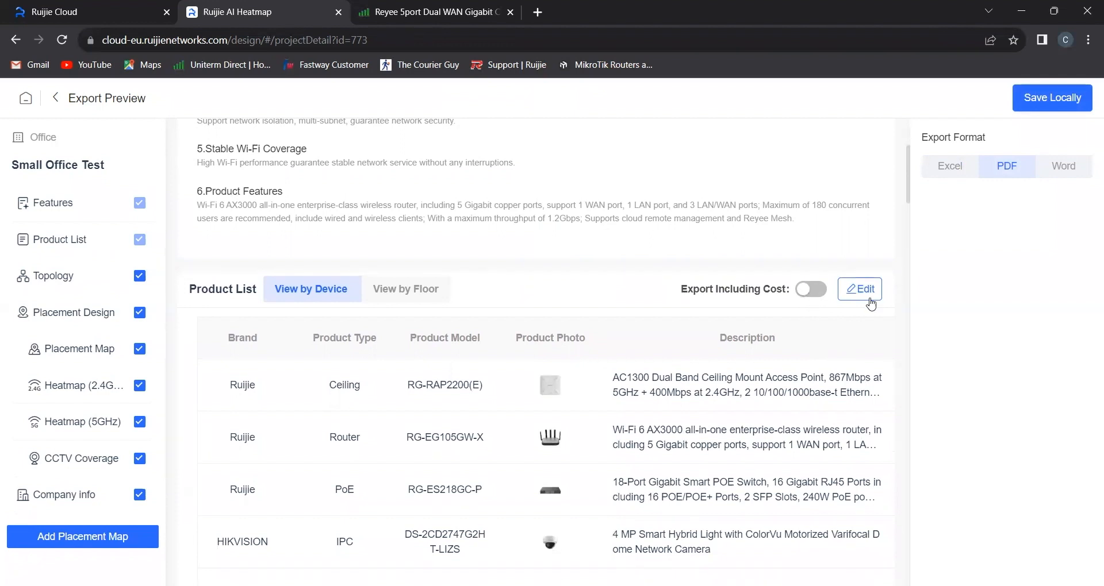
{"action": "left_click", "coordinate": [805, 290]}
{"action": "scroll", "coordinate": [698, 331], "scroll_direction": "down", "scroll_amount": 1}
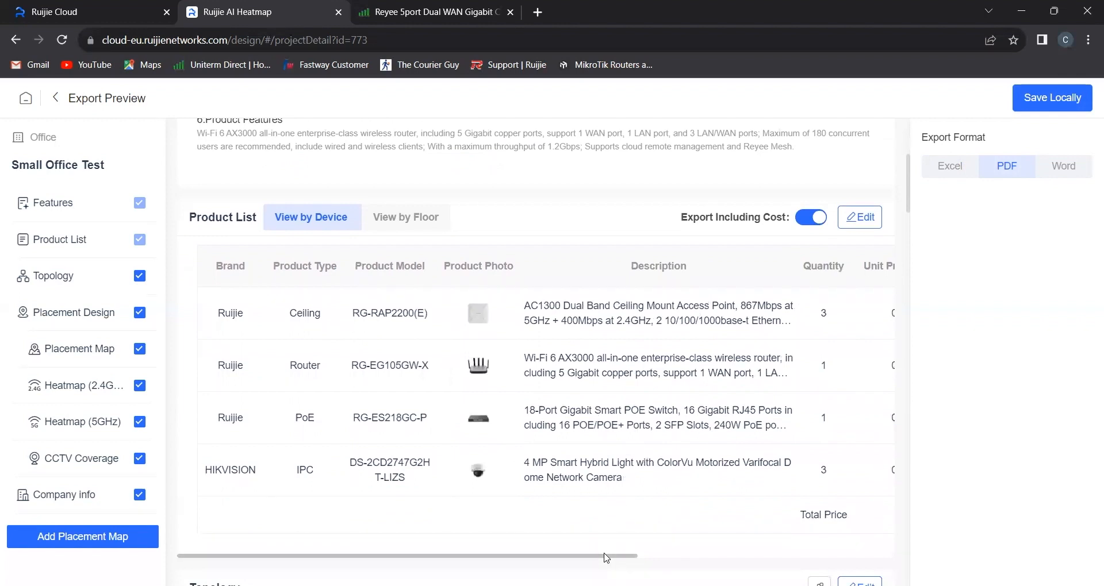
{"action": "left_click_drag", "start_coordinate": [606, 558], "coordinate": [767, 538]}
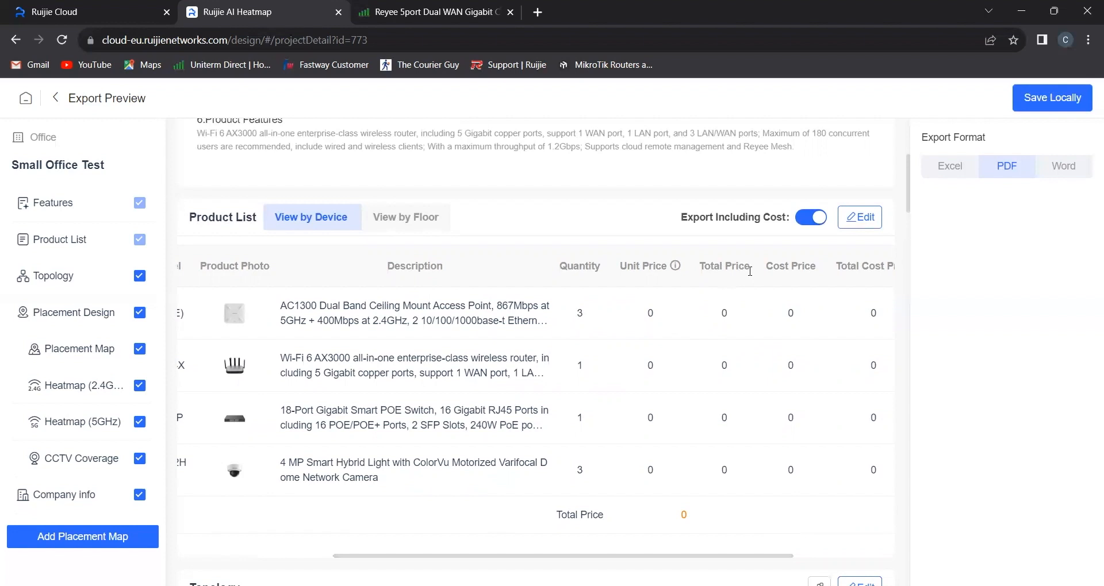
{"action": "left_click", "coordinate": [812, 225]}
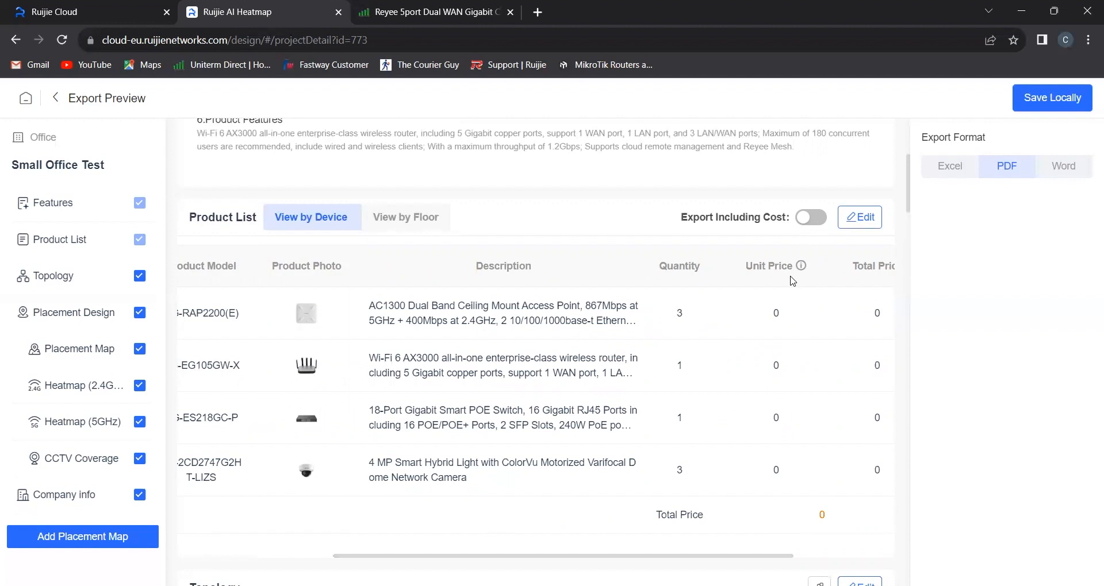
Step: Save the PDF report locally and open the downloaded file
{"action": "left_click", "coordinate": [1044, 103]}
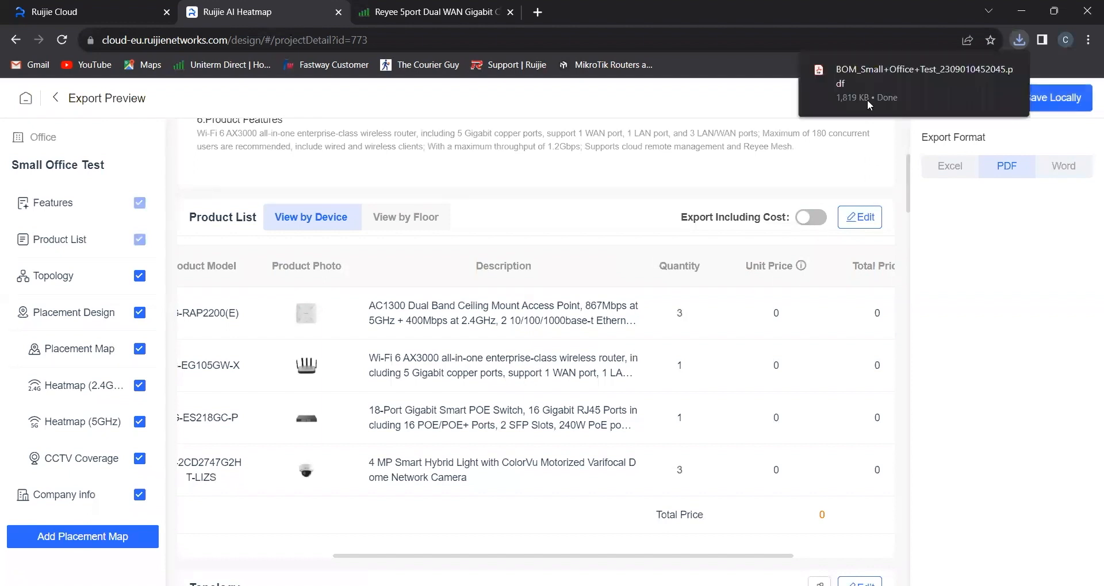
{"action": "left_click", "coordinate": [905, 67]}
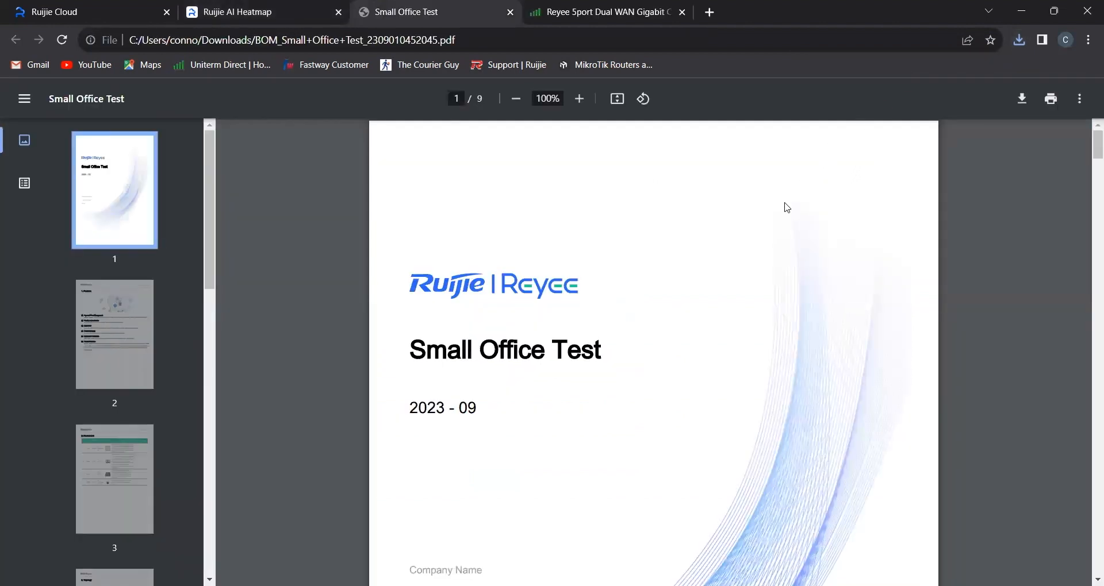
Step: Read through the exported PDF's cover page, features section and product list with device models, descriptions and quantities
{"action": "scroll", "coordinate": [786, 207], "scroll_direction": "down", "scroll_amount": 1}
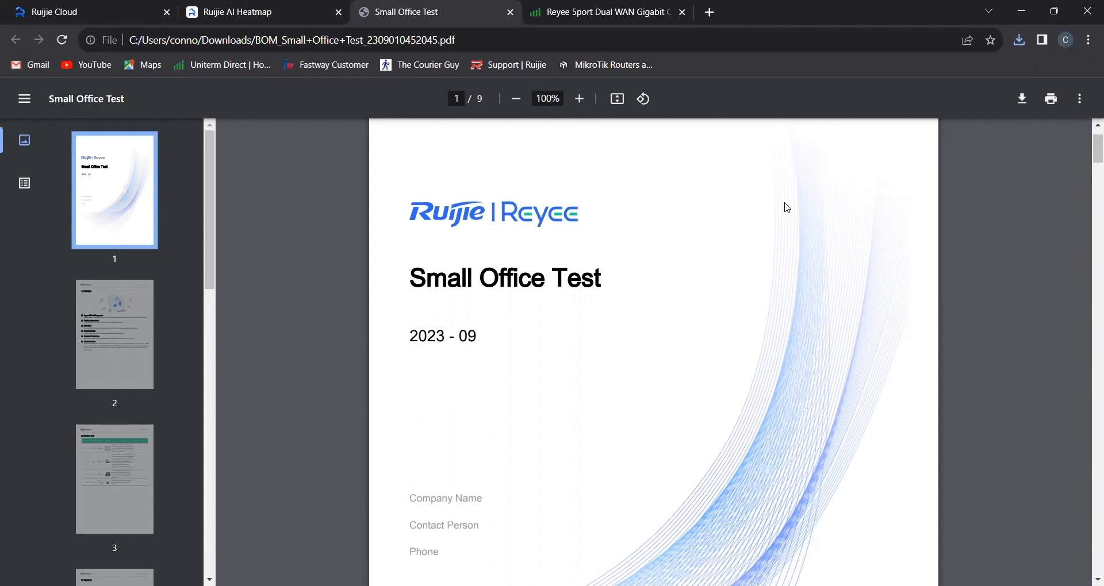
{"action": "scroll", "coordinate": [658, 259], "scroll_direction": "down", "scroll_amount": 1}
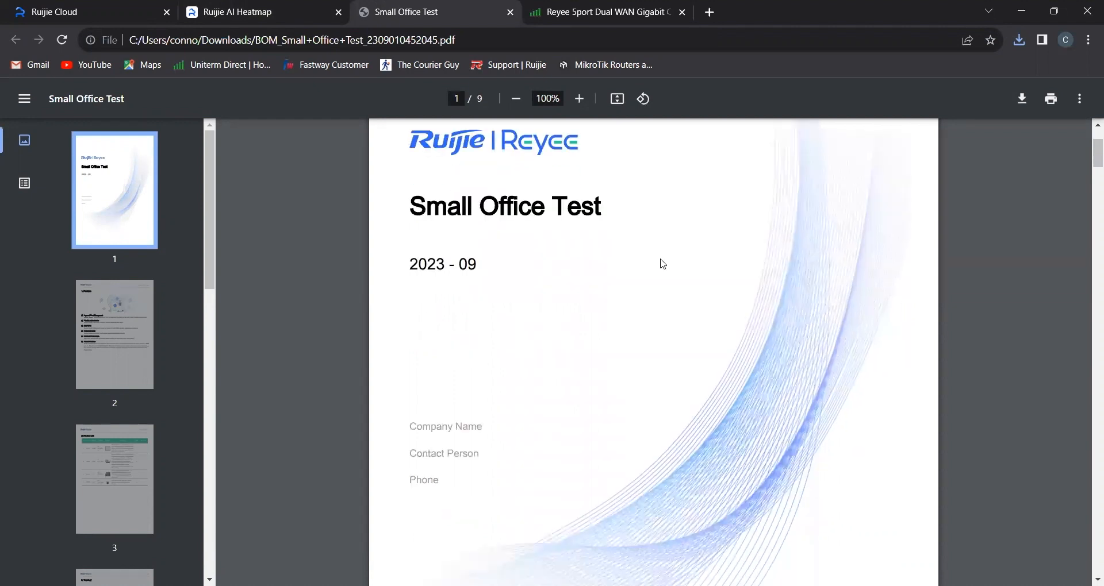
{"action": "scroll", "coordinate": [655, 257], "scroll_direction": "down", "scroll_amount": 1}
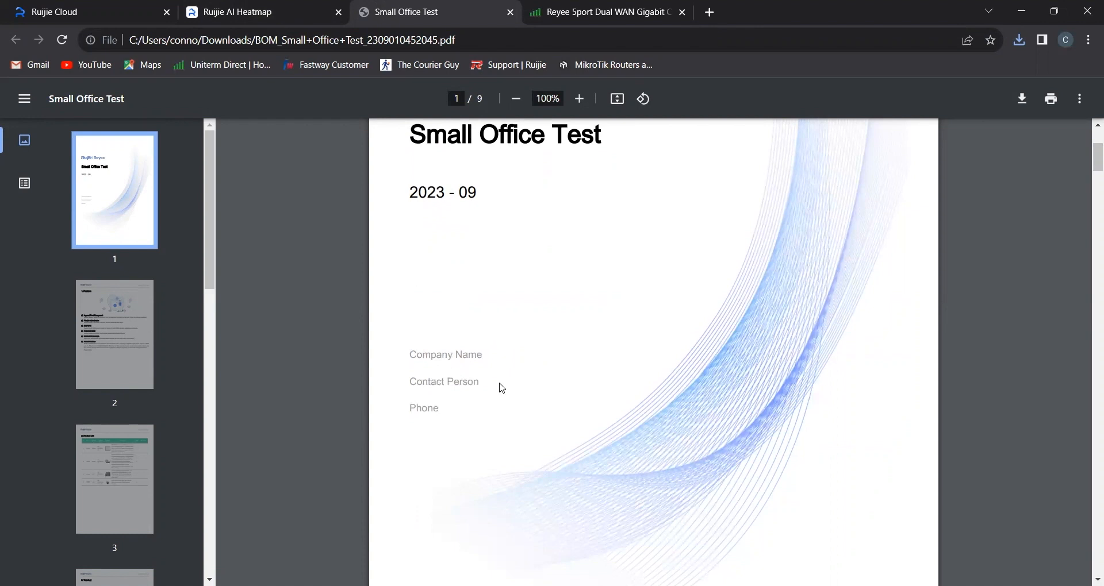
{"action": "scroll", "coordinate": [499, 385], "scroll_direction": "down", "scroll_amount": 10}
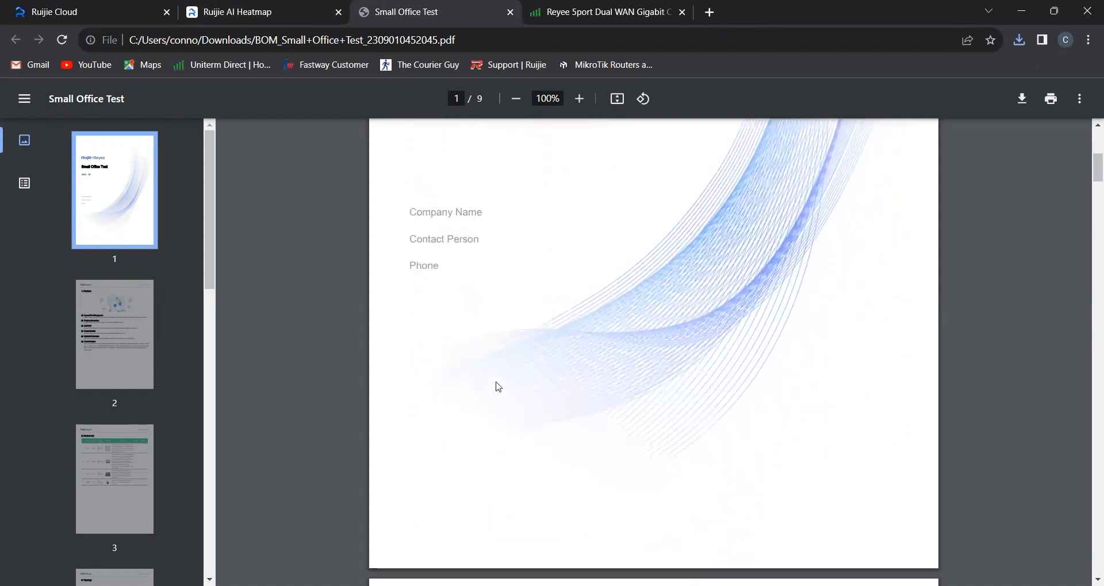
{"action": "scroll", "coordinate": [498, 387], "scroll_direction": "down", "scroll_amount": 4}
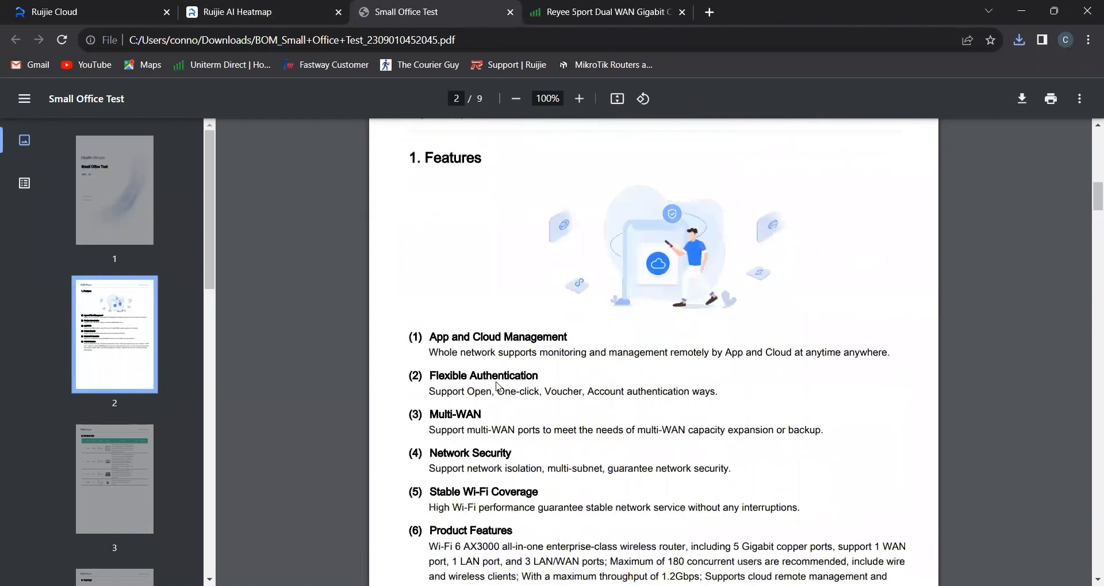
{"action": "scroll", "coordinate": [498, 388], "scroll_direction": "down", "scroll_amount": 1}
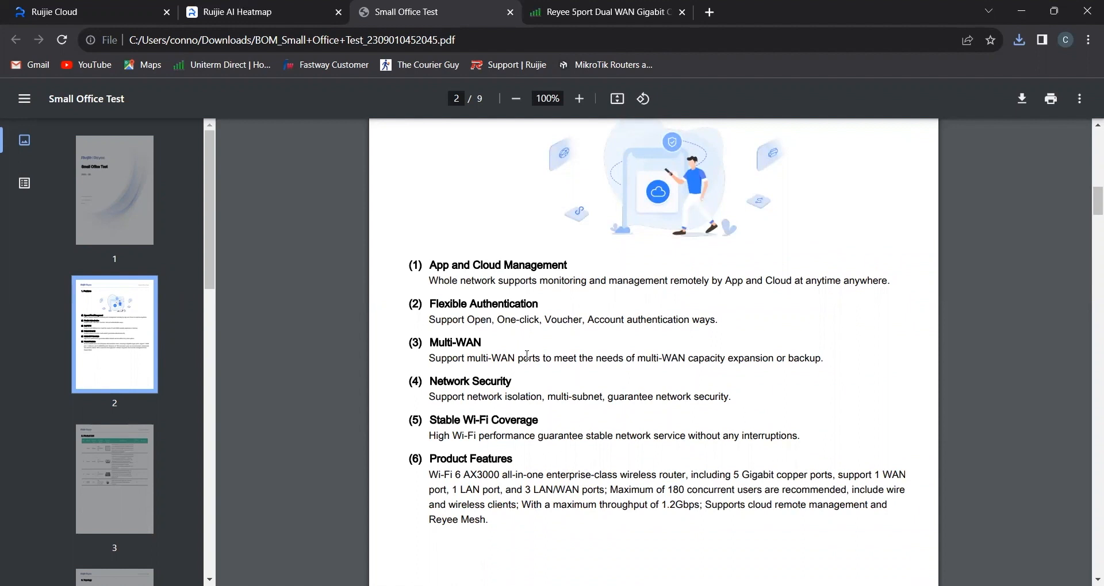
{"action": "scroll", "coordinate": [526, 353], "scroll_direction": "down", "scroll_amount": 1}
{"action": "scroll", "coordinate": [526, 352], "scroll_direction": "down", "scroll_amount": 6}
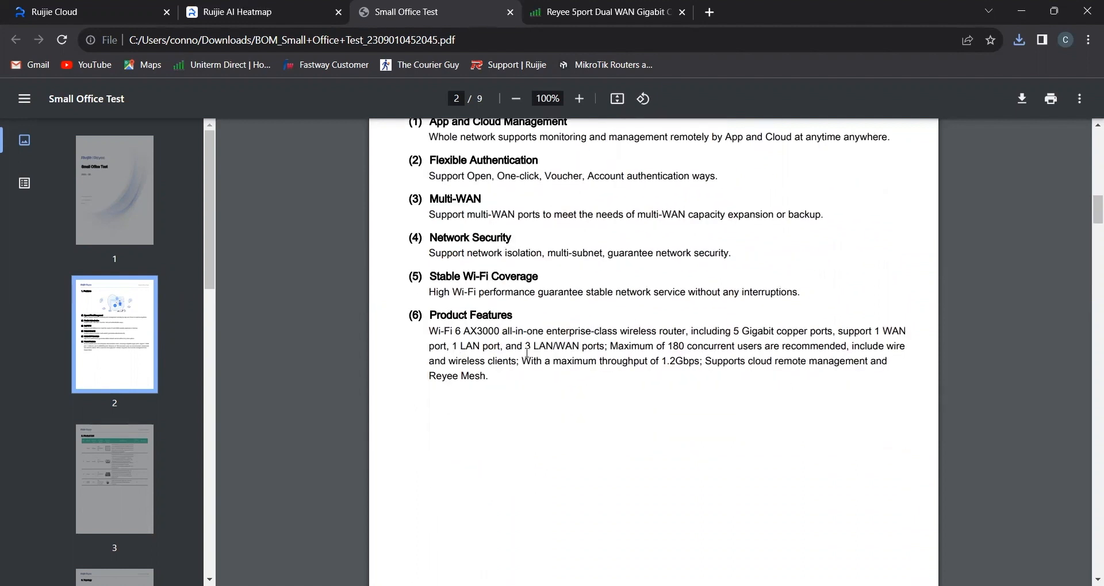
{"action": "scroll", "coordinate": [527, 353], "scroll_direction": "down", "scroll_amount": 2}
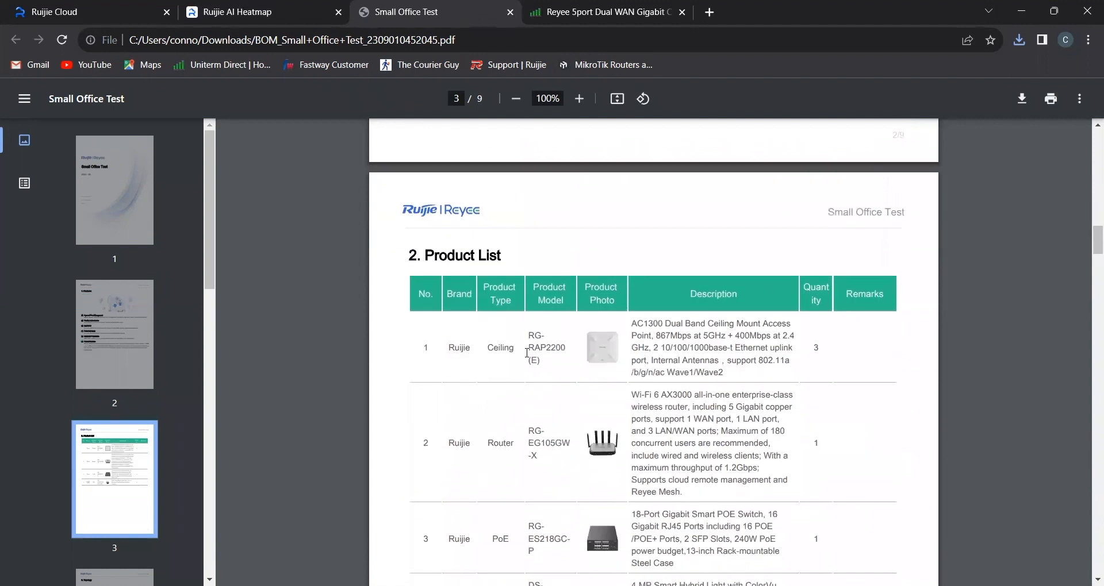
{"action": "scroll", "coordinate": [527, 353], "scroll_direction": "down", "scroll_amount": 1}
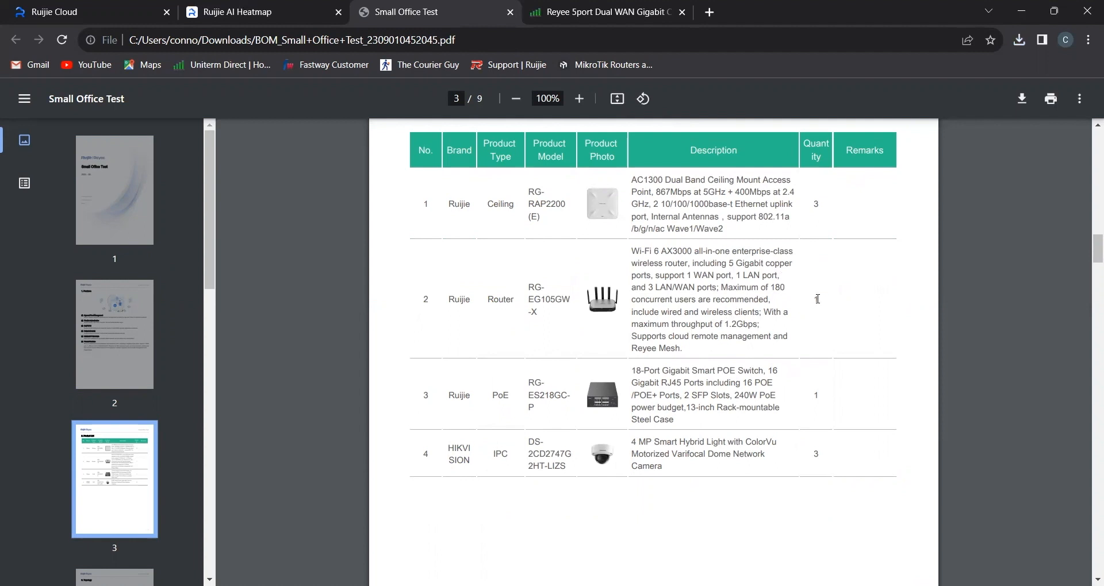
{"action": "scroll", "coordinate": [659, 315], "scroll_direction": "down", "scroll_amount": 1}
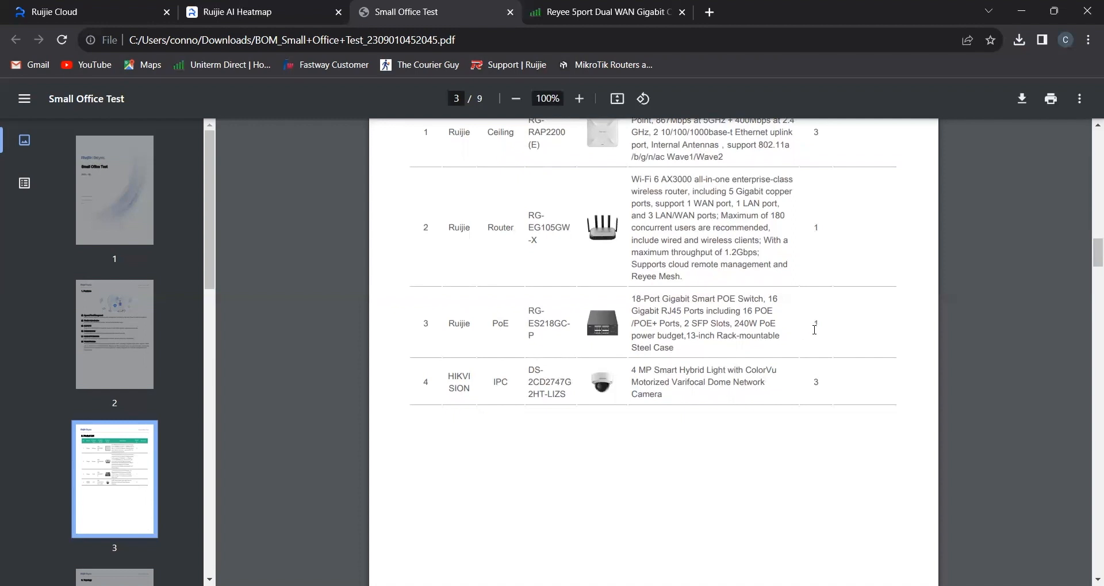
{"action": "scroll", "coordinate": [814, 330], "scroll_direction": "up", "scroll_amount": 2}
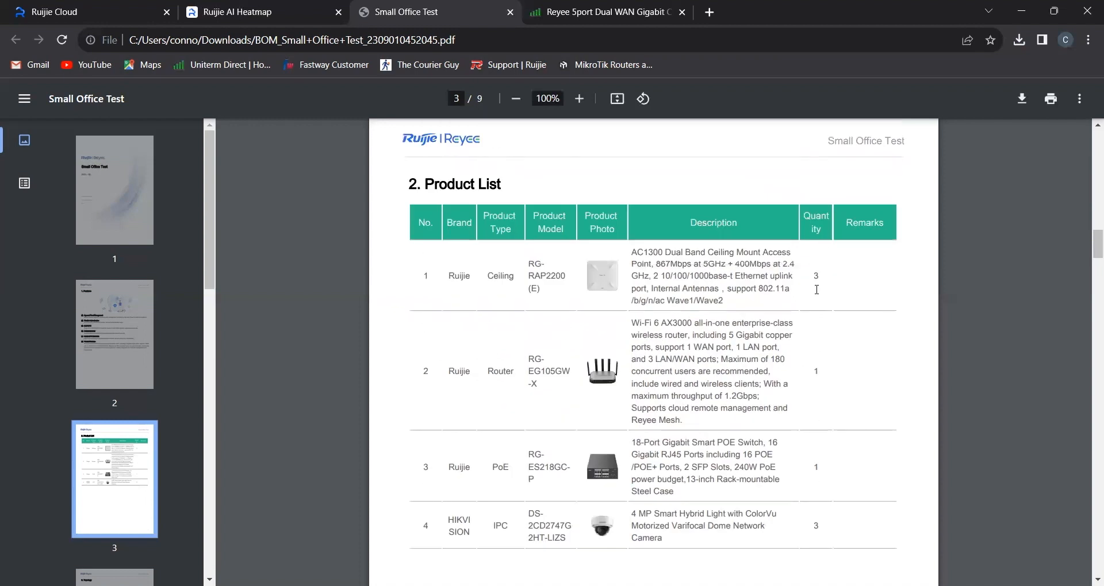
Step: Check the remaining devices in the PDF's product list and examine the Topology diagram
{"action": "scroll", "coordinate": [816, 289], "scroll_direction": "down", "scroll_amount": 3}
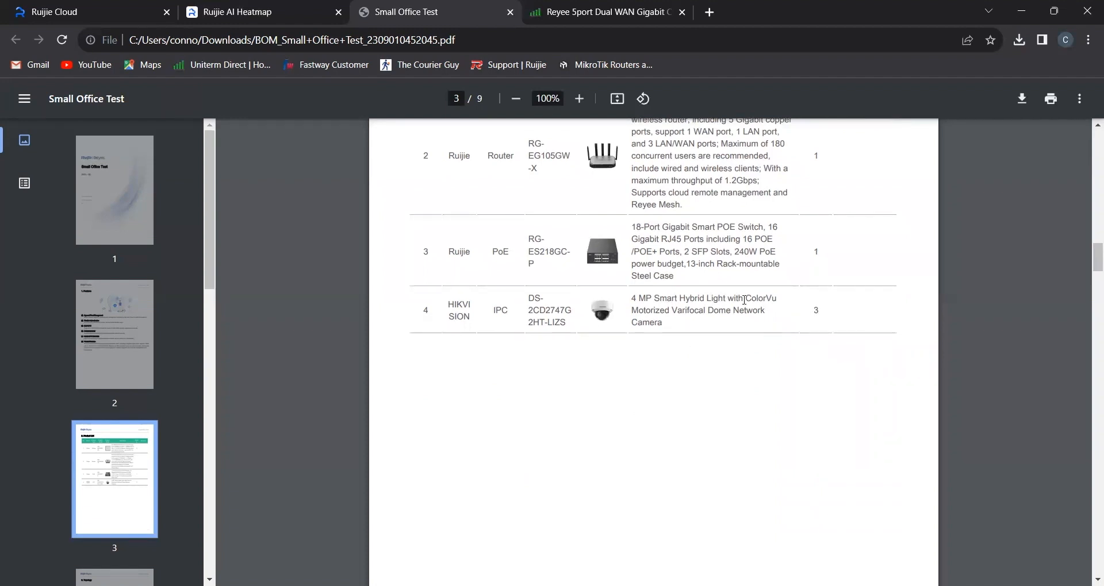
{"action": "scroll", "coordinate": [744, 299], "scroll_direction": "down", "scroll_amount": 6}
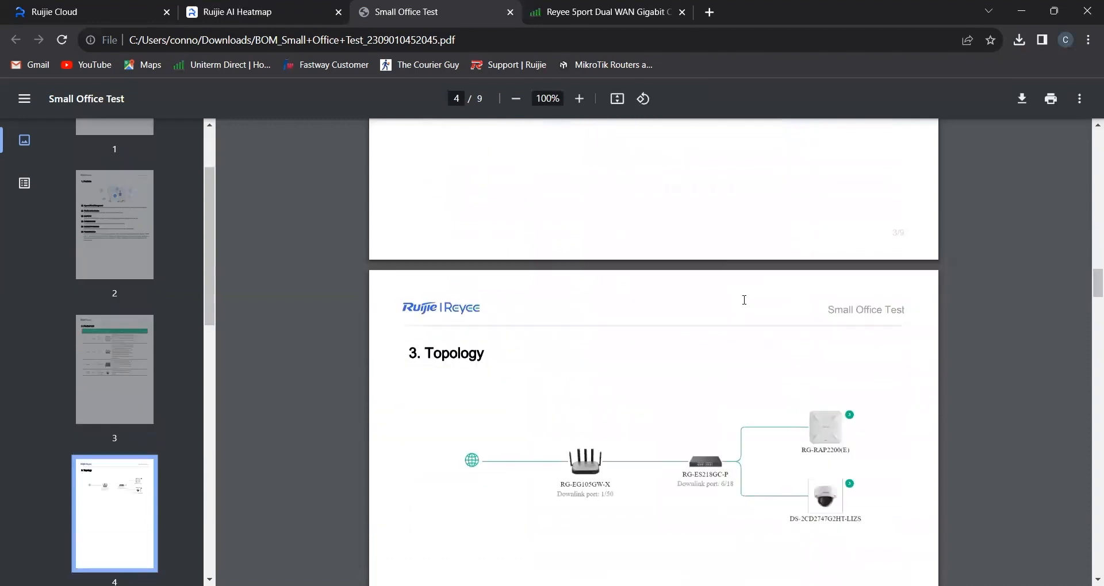
{"action": "scroll", "coordinate": [744, 300], "scroll_direction": "down", "scroll_amount": 3}
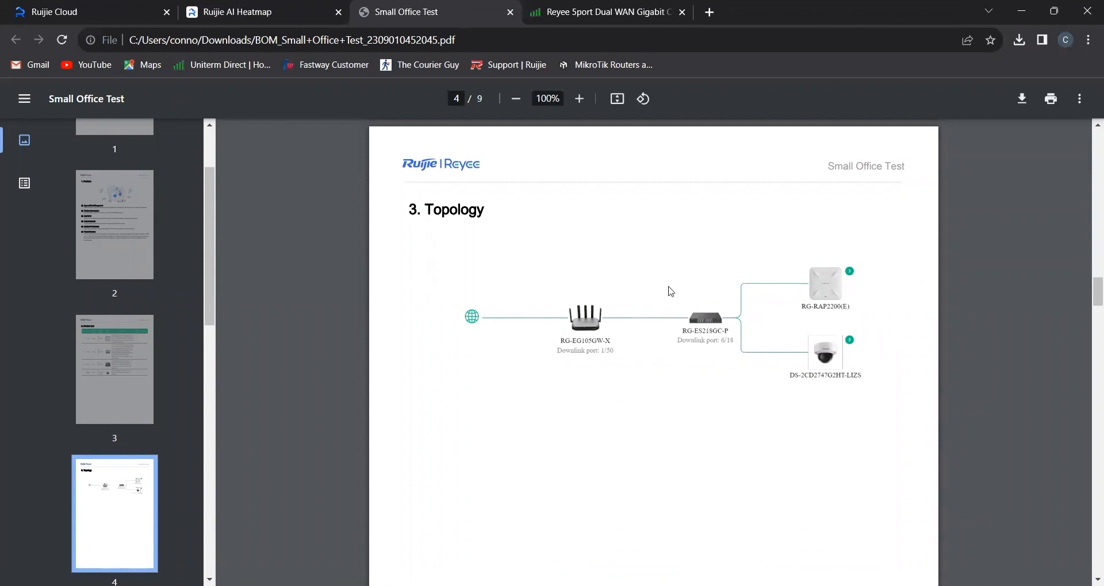
Step: Examine the Demo Office placement map in the PDF's Placement Design section
{"action": "scroll", "coordinate": [667, 287], "scroll_direction": "down", "scroll_amount": 1}
{"action": "scroll", "coordinate": [665, 285], "scroll_direction": "down", "scroll_amount": 8}
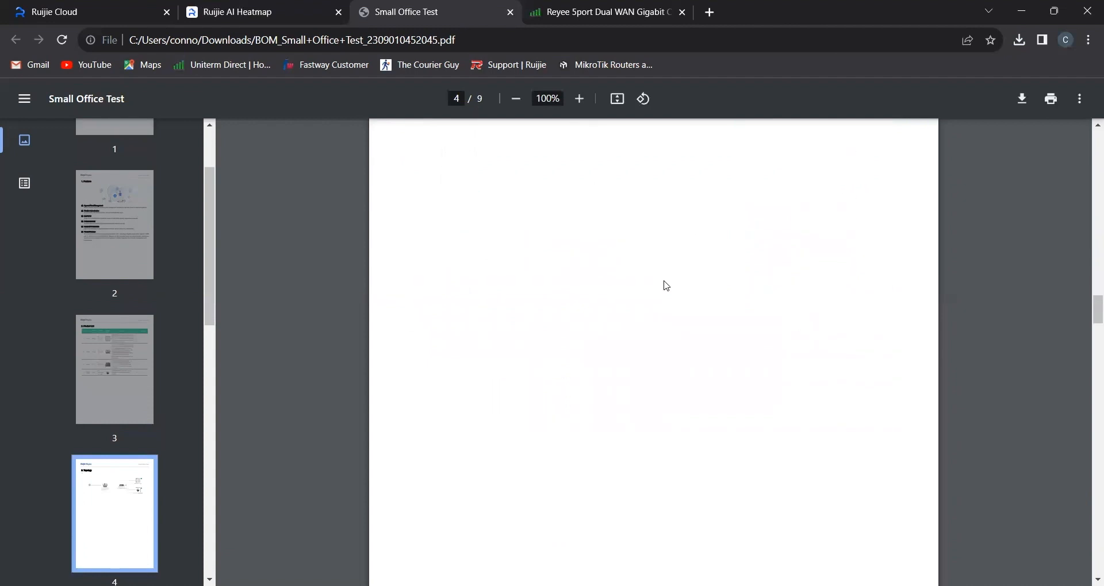
{"action": "scroll", "coordinate": [666, 286], "scroll_direction": "down", "scroll_amount": 1}
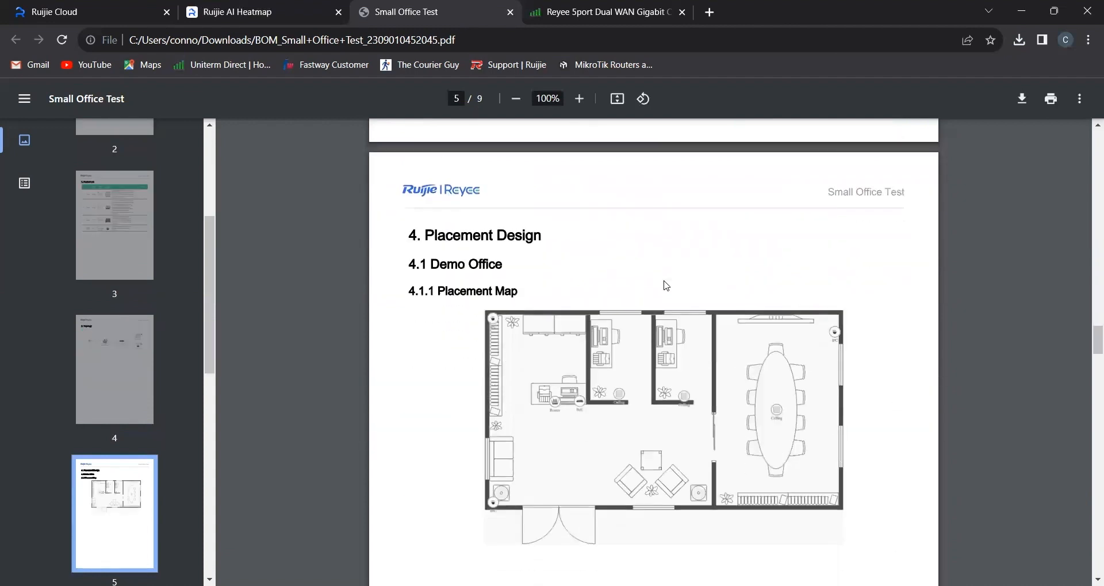
{"action": "scroll", "coordinate": [665, 286], "scroll_direction": "down", "scroll_amount": 1}
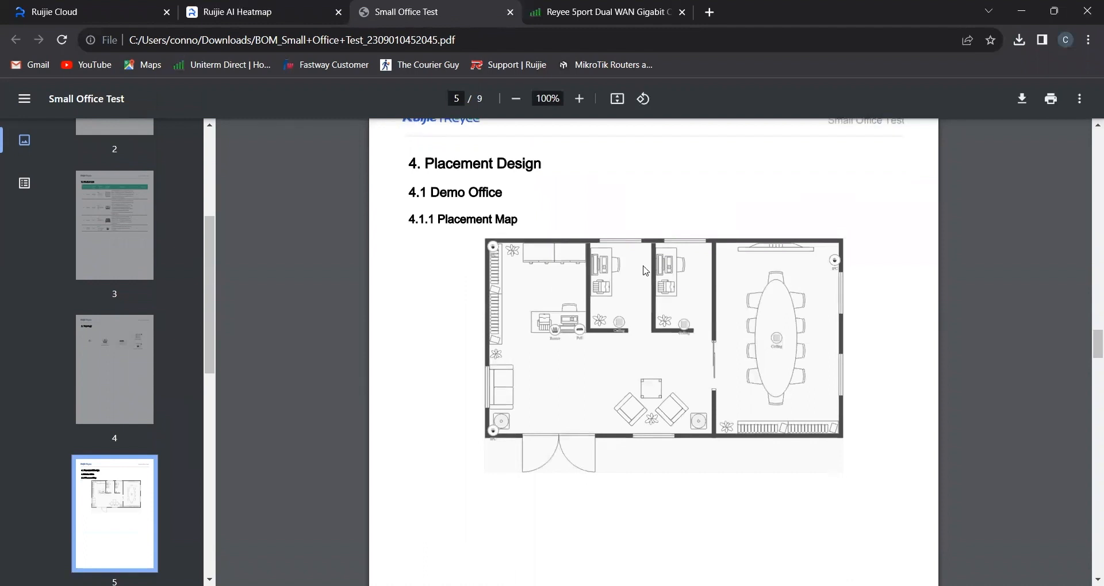
{"action": "scroll", "coordinate": [684, 264], "scroll_direction": "down", "scroll_amount": 1}
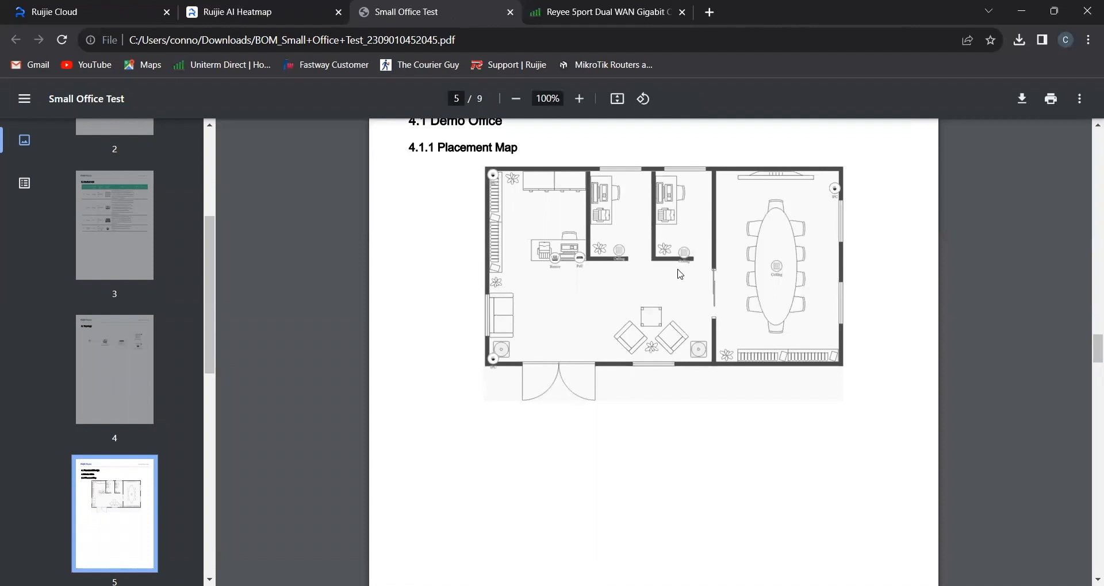
{"action": "scroll", "coordinate": [680, 274], "scroll_direction": "up", "scroll_amount": 1}
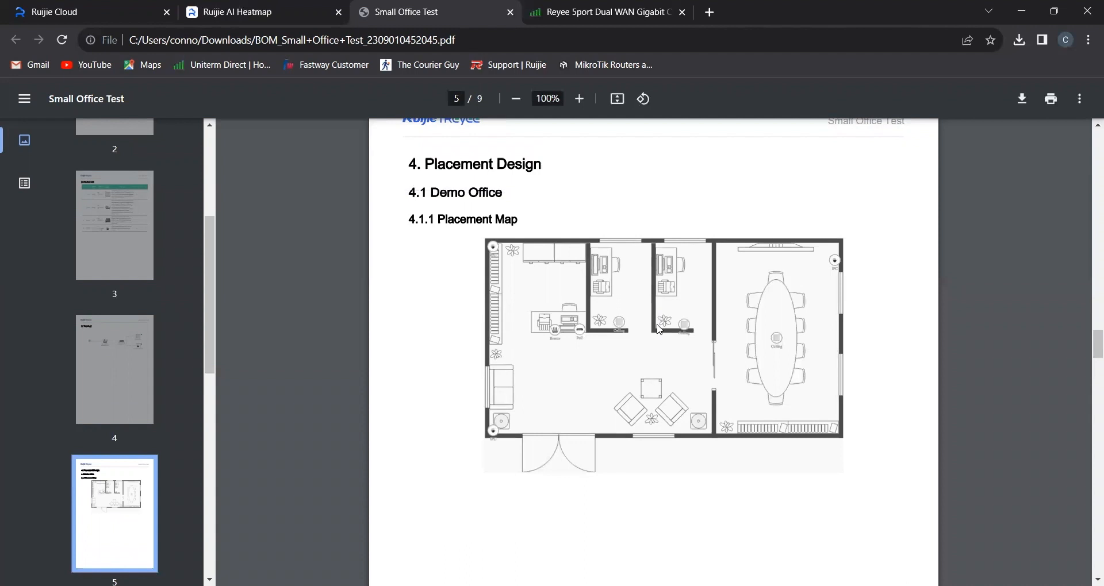
{"action": "scroll", "coordinate": [634, 363], "scroll_direction": "down", "scroll_amount": 1}
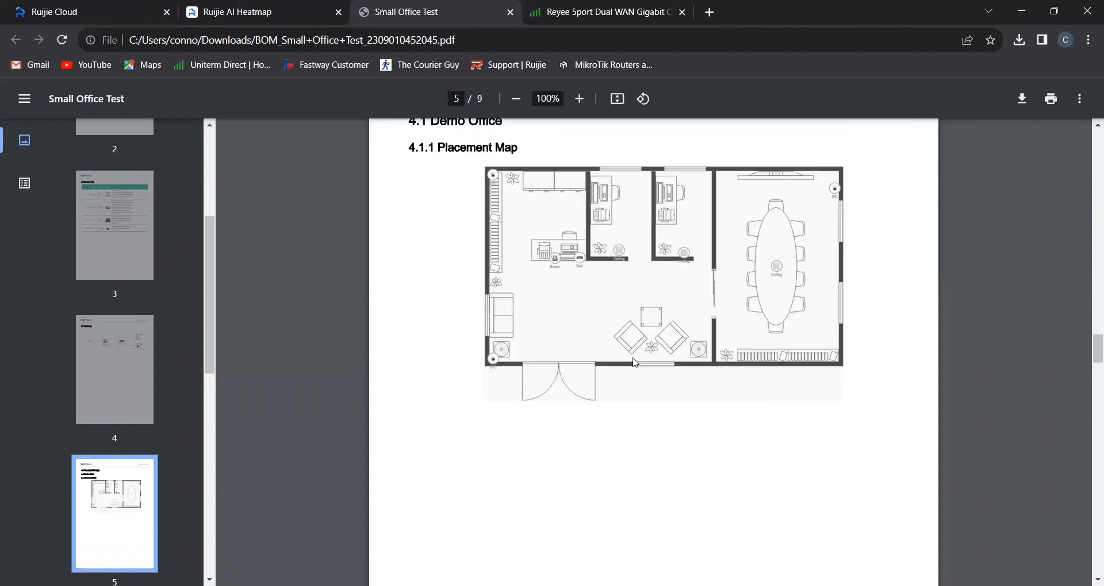
Step: Examine the 2.4GHz and 5GHz Wi-Fi heatmaps of the Demo Office in the PDF report
{"action": "scroll", "coordinate": [635, 363], "scroll_direction": "down", "scroll_amount": 10}
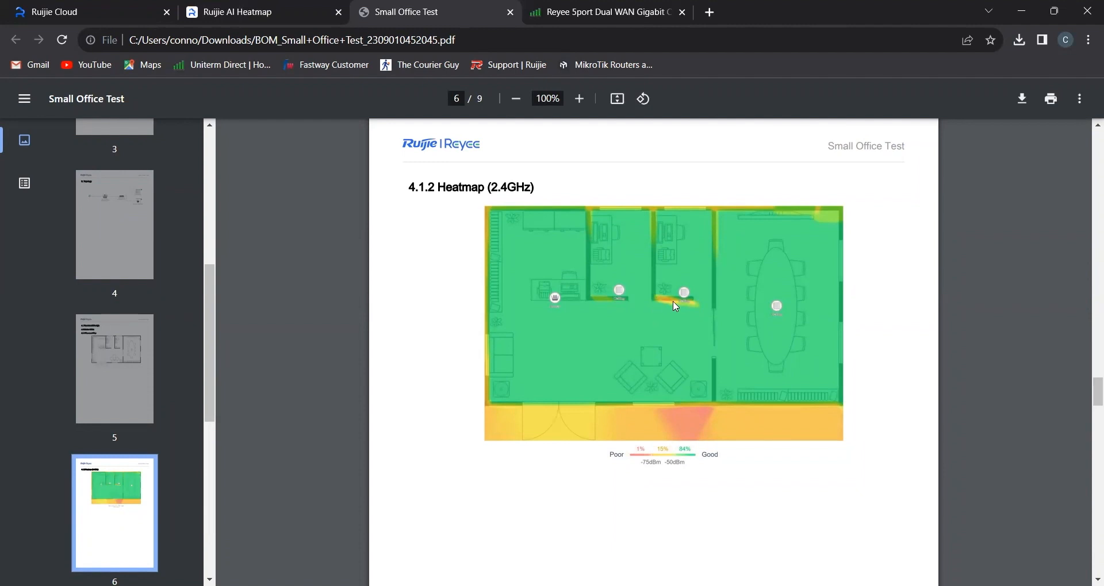
{"action": "scroll", "coordinate": [661, 332], "scroll_direction": "down", "scroll_amount": 2}
{"action": "scroll", "coordinate": [661, 332], "scroll_direction": "up", "scroll_amount": 2}
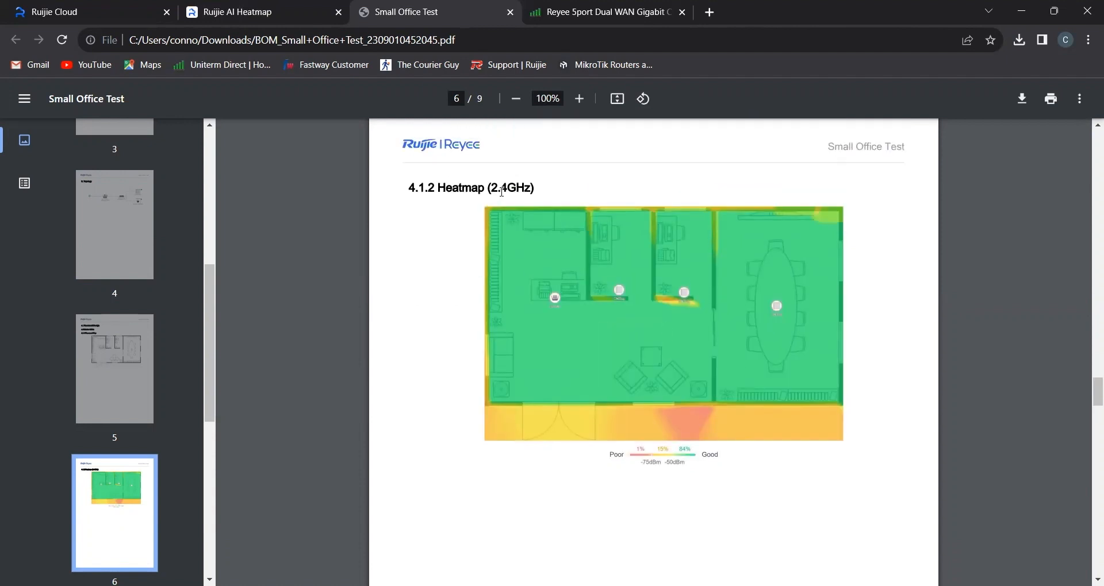
{"action": "scroll", "coordinate": [563, 316], "scroll_direction": "down", "scroll_amount": 1}
{"action": "scroll", "coordinate": [563, 316], "scroll_direction": "down", "scroll_amount": 10}
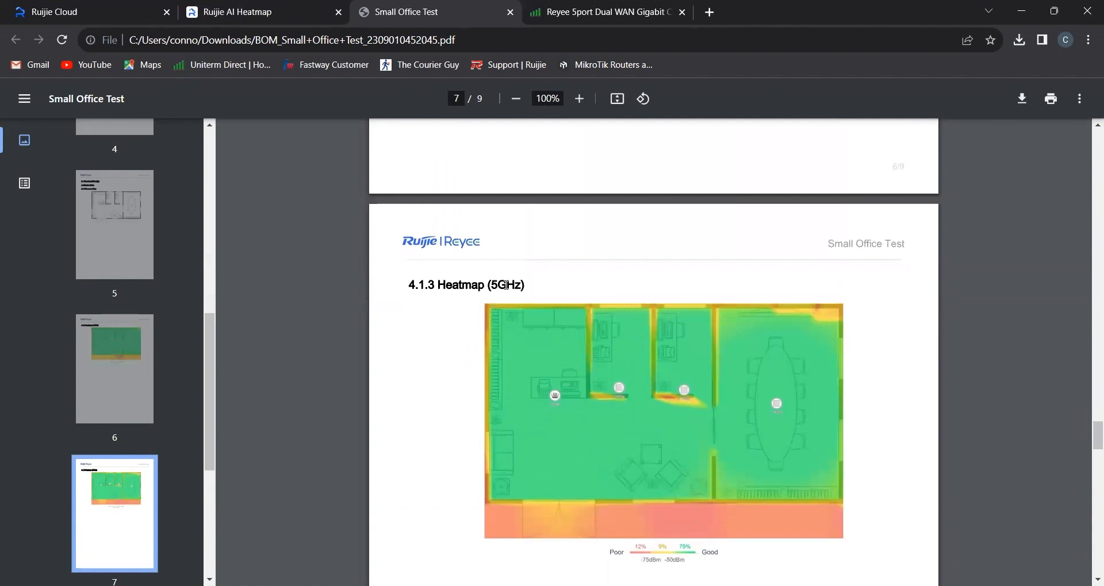
{"action": "scroll", "coordinate": [602, 292], "scroll_direction": "down", "scroll_amount": 1}
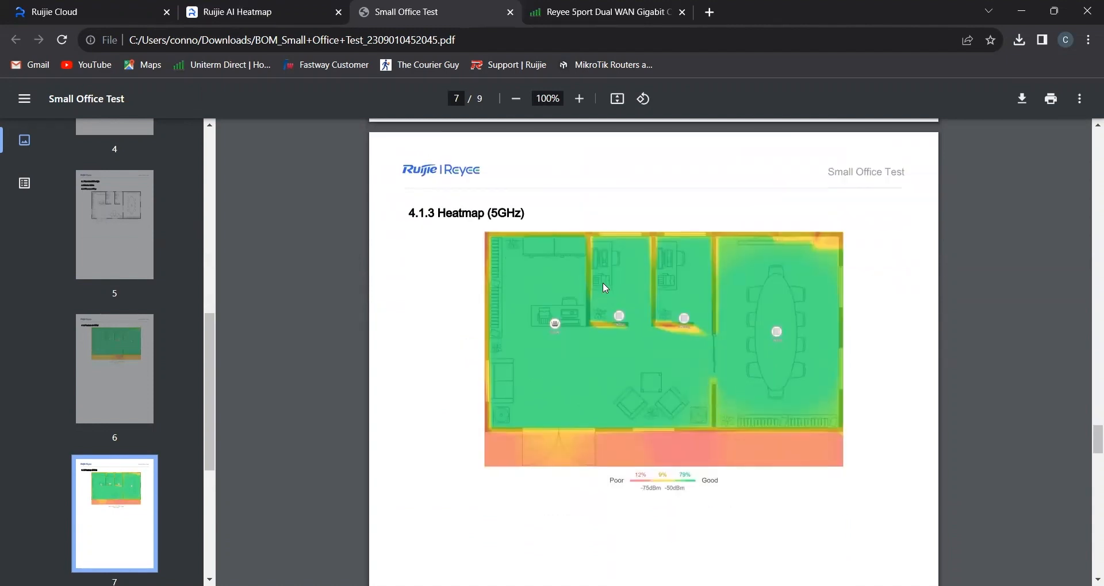
Step: Examine the CCTV Coverage map and the closing page's company contact fields in the PDF report
{"action": "scroll", "coordinate": [604, 292], "scroll_direction": "down", "scroll_amount": 1}
{"action": "scroll", "coordinate": [626, 273], "scroll_direction": "down", "scroll_amount": 2}
{"action": "scroll", "coordinate": [627, 274], "scroll_direction": "down", "scroll_amount": 8}
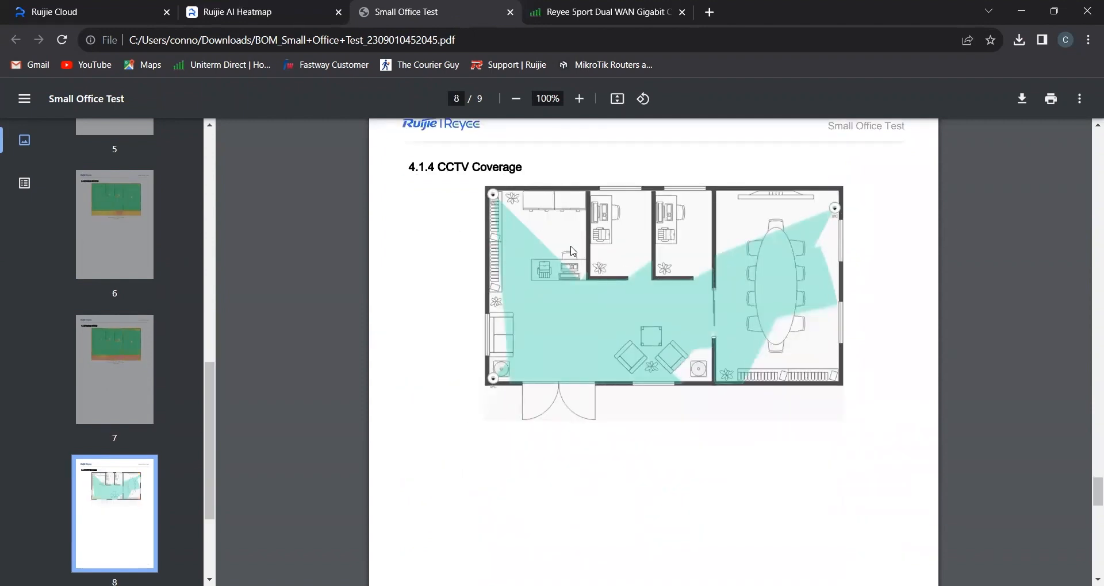
{"action": "scroll", "coordinate": [519, 281], "scroll_direction": "down", "scroll_amount": 7}
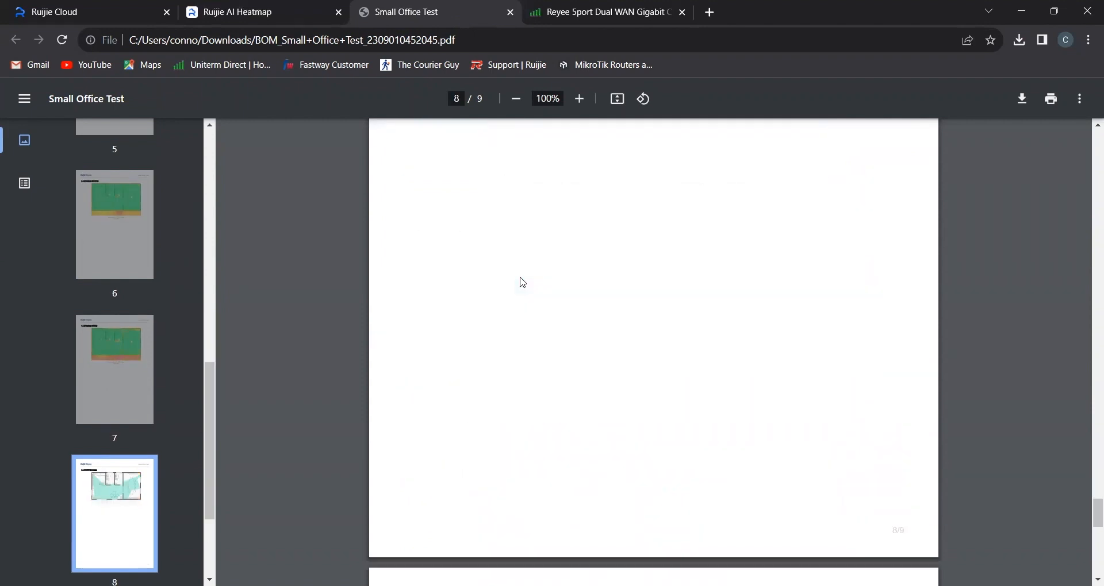
{"action": "scroll", "coordinate": [522, 282], "scroll_direction": "down", "scroll_amount": 5}
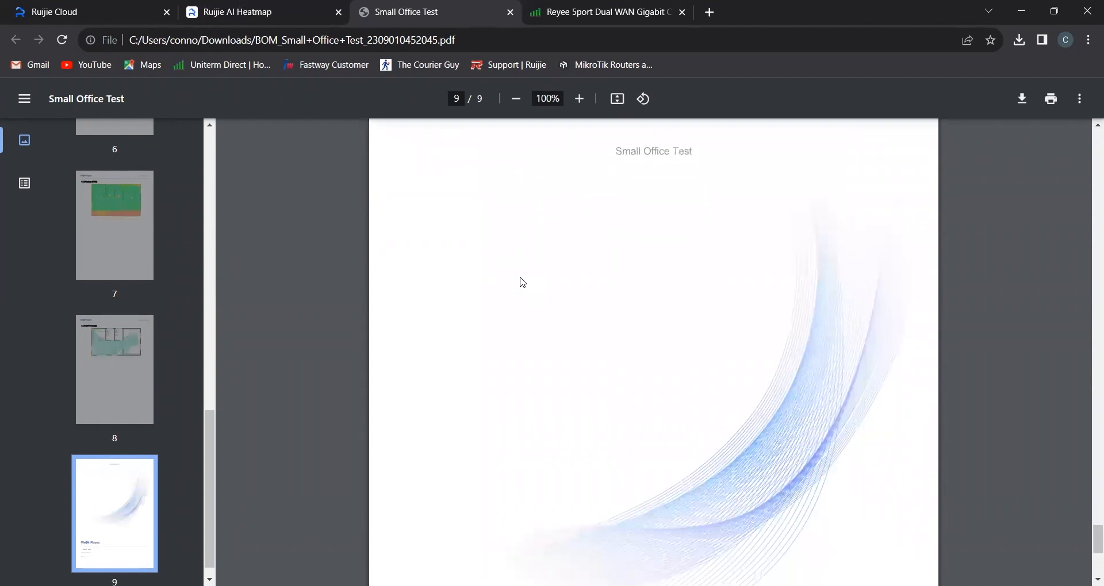
{"action": "scroll", "coordinate": [648, 220], "scroll_direction": "down", "scroll_amount": 5}
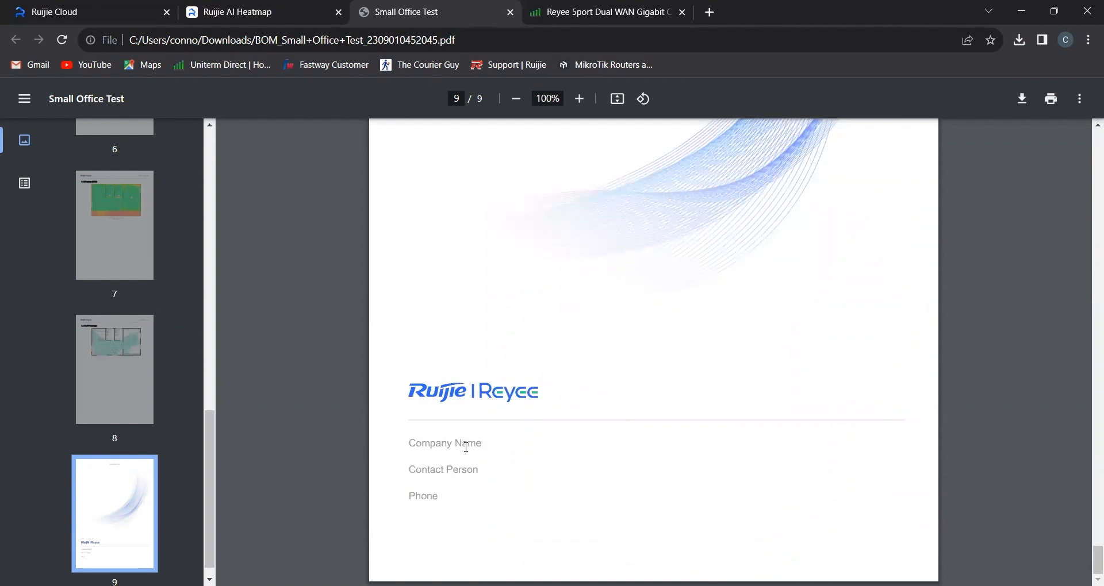
Step: Go back through the report to its cover page and switch to the Export Preview in Ruijie AI Heatmap
{"action": "scroll", "coordinate": [468, 371], "scroll_direction": "up", "scroll_amount": 8}
{"action": "scroll", "coordinate": [470, 372], "scroll_direction": "up", "scroll_amount": 15}
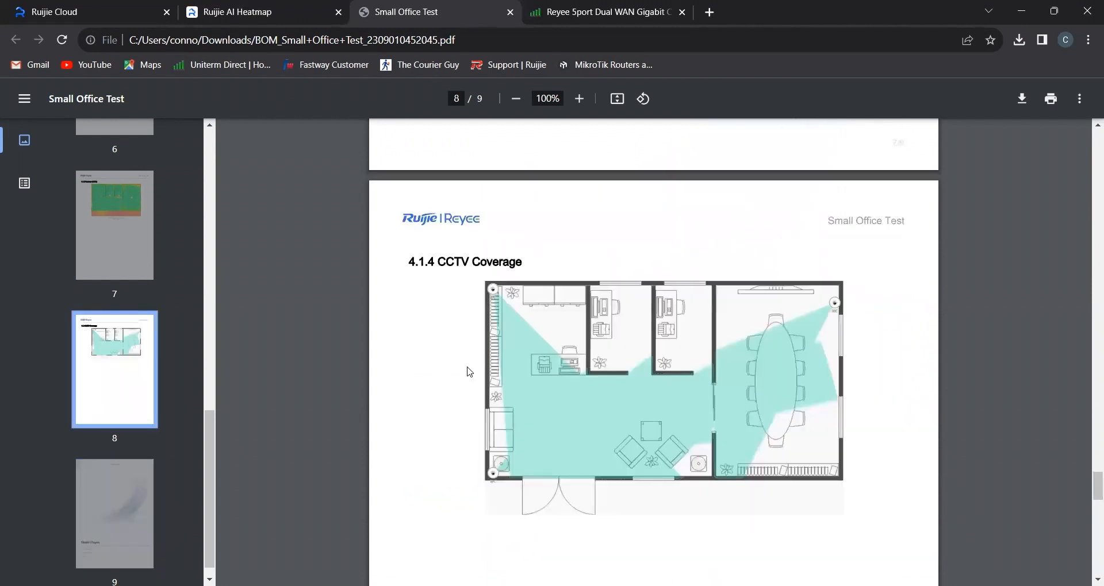
{"action": "scroll", "coordinate": [469, 372], "scroll_direction": "up", "scroll_amount": 15}
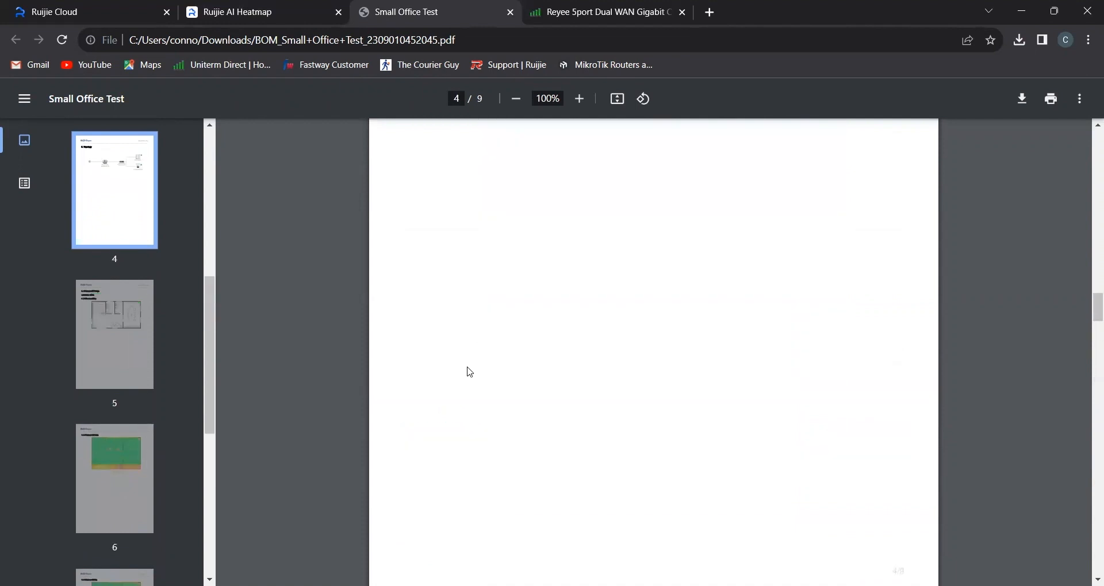
{"action": "scroll", "coordinate": [470, 372], "scroll_direction": "up", "scroll_amount": 5}
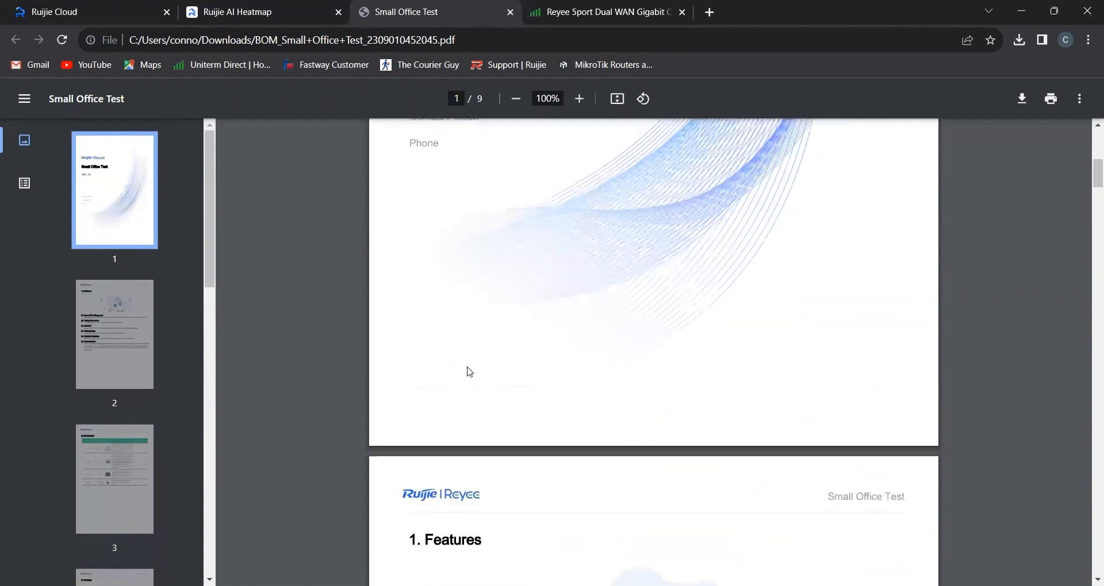
{"action": "left_click", "coordinate": [245, 19]}
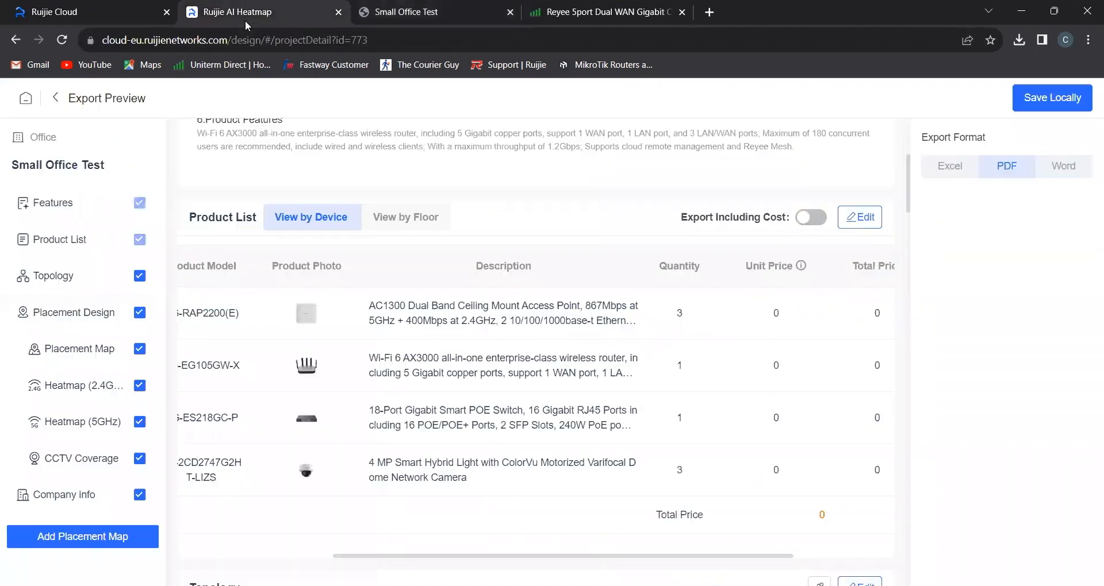